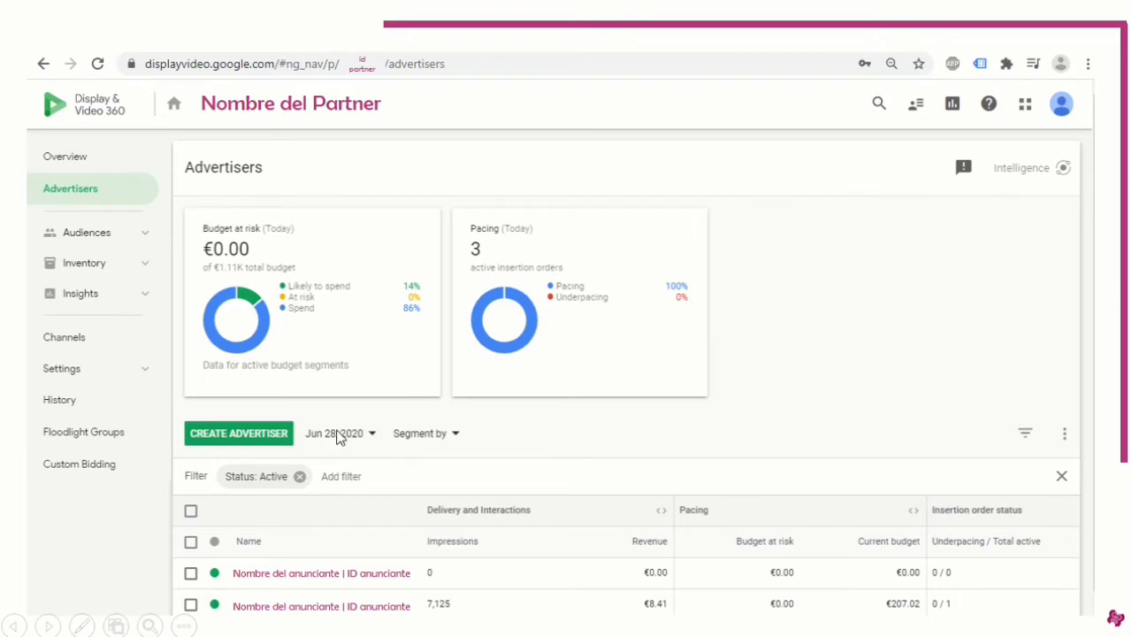
click(245, 435)
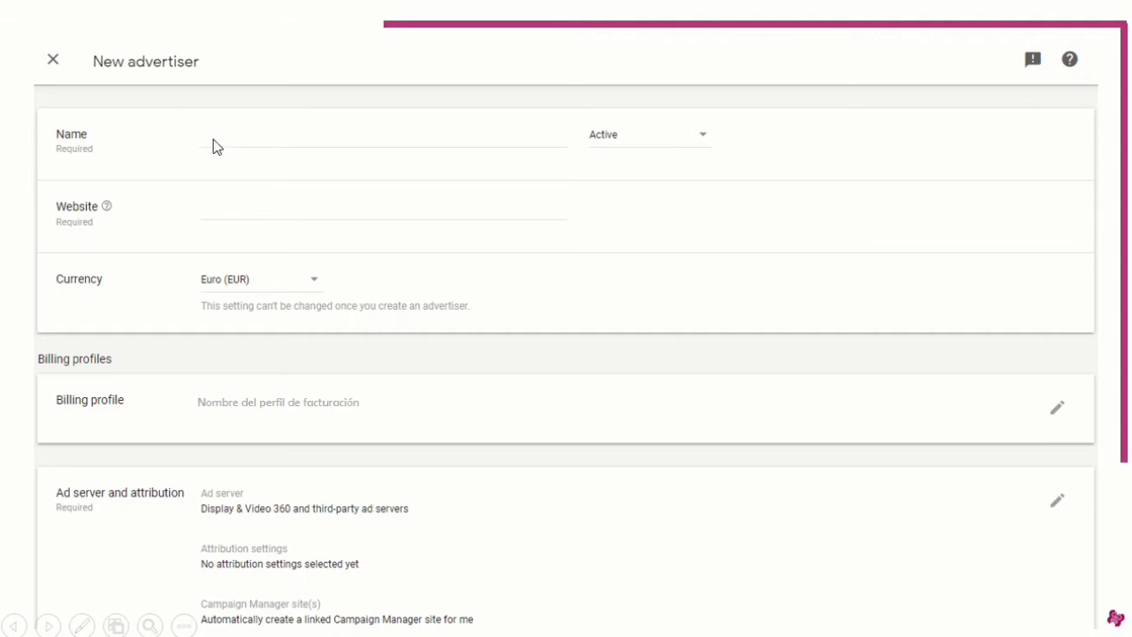
click(263, 141)
text(Anunciante - Prueba)
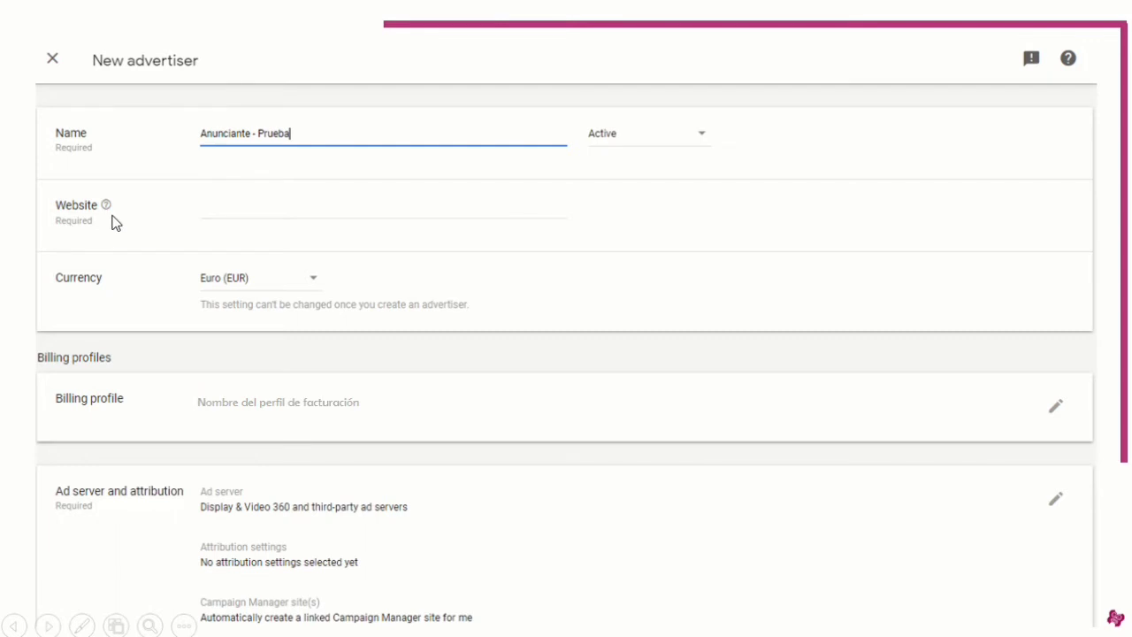
click(372, 212)
text(https://www.cocacola.es/es/home/)
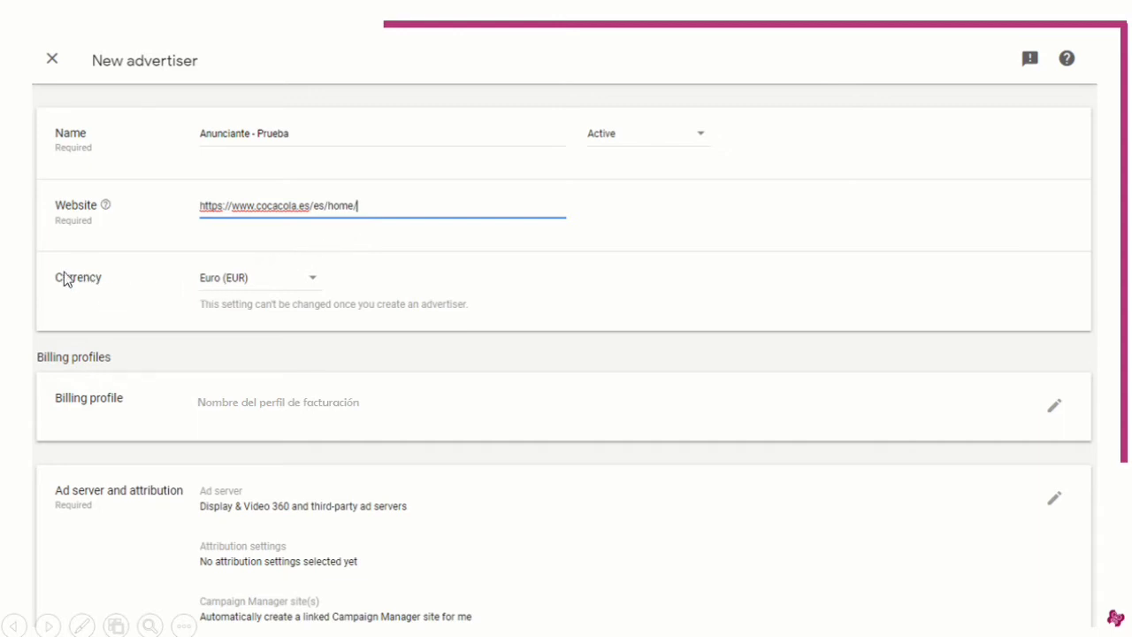
click(218, 277)
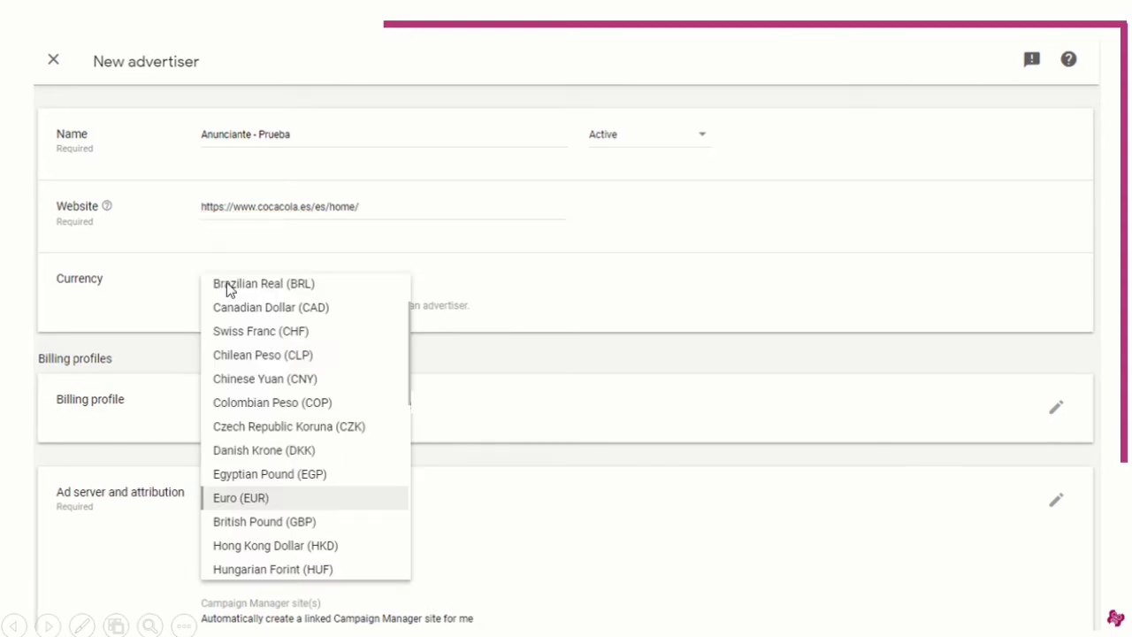
click(263, 458)
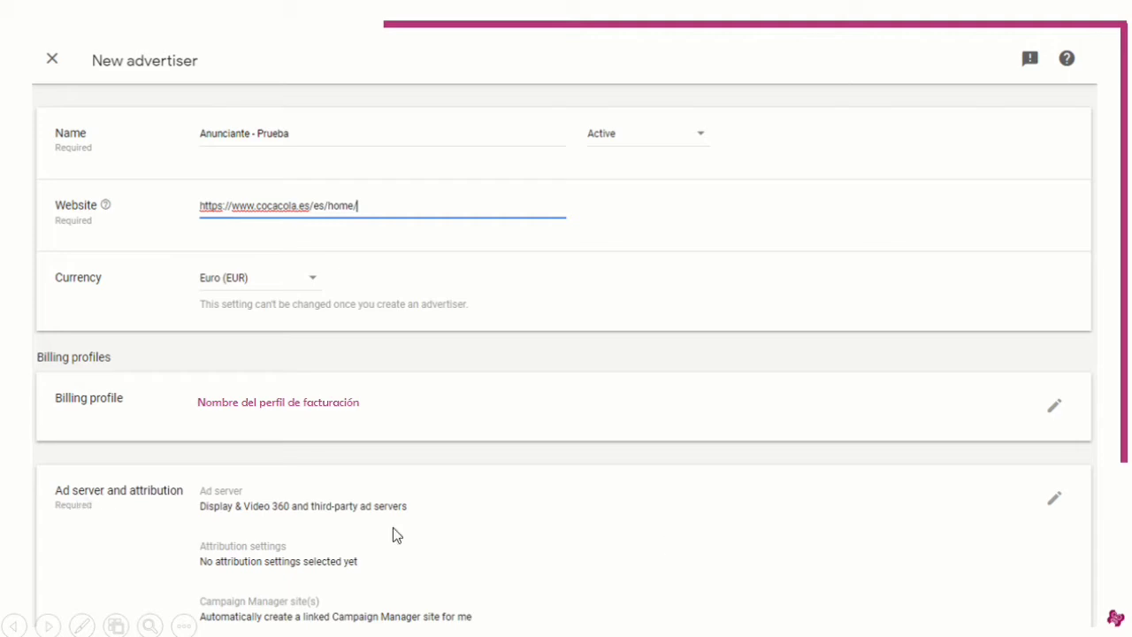
Examine the new advertiser's ad server, Floodlight attribution and Campaign Manager site options for Display & Video 360 and third-party ad servers
click(1056, 501)
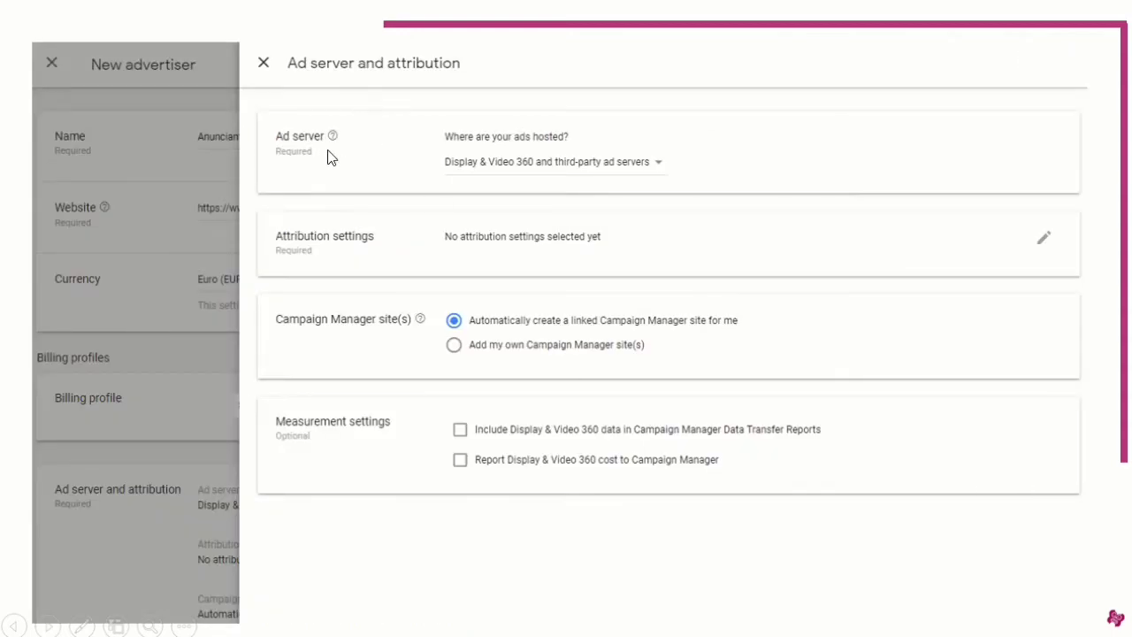
click(386, 142)
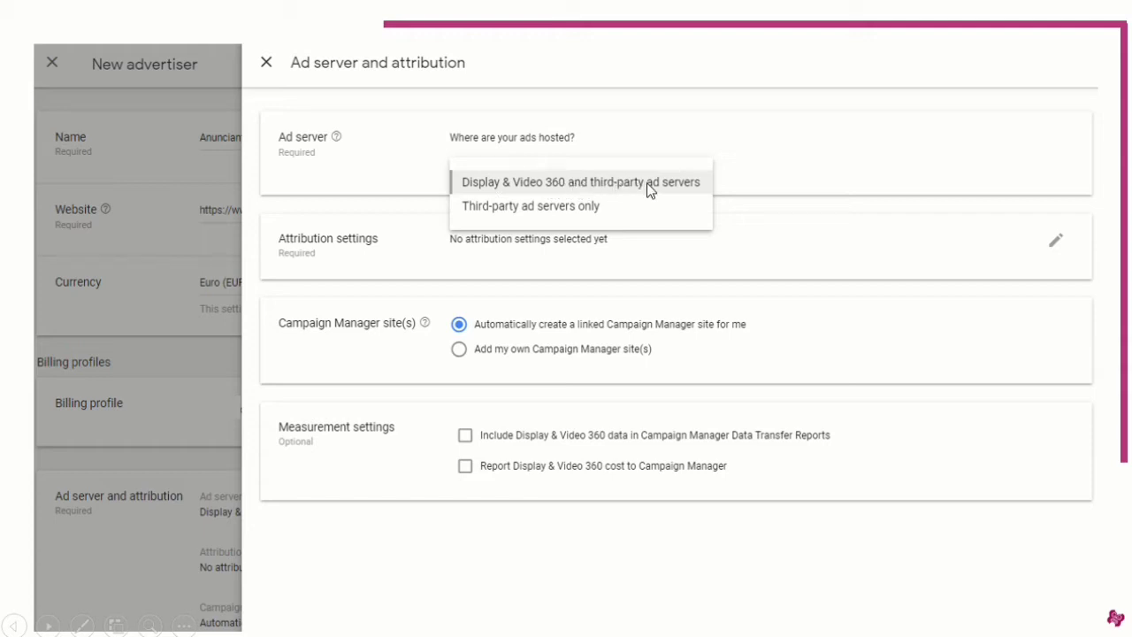
click(518, 191)
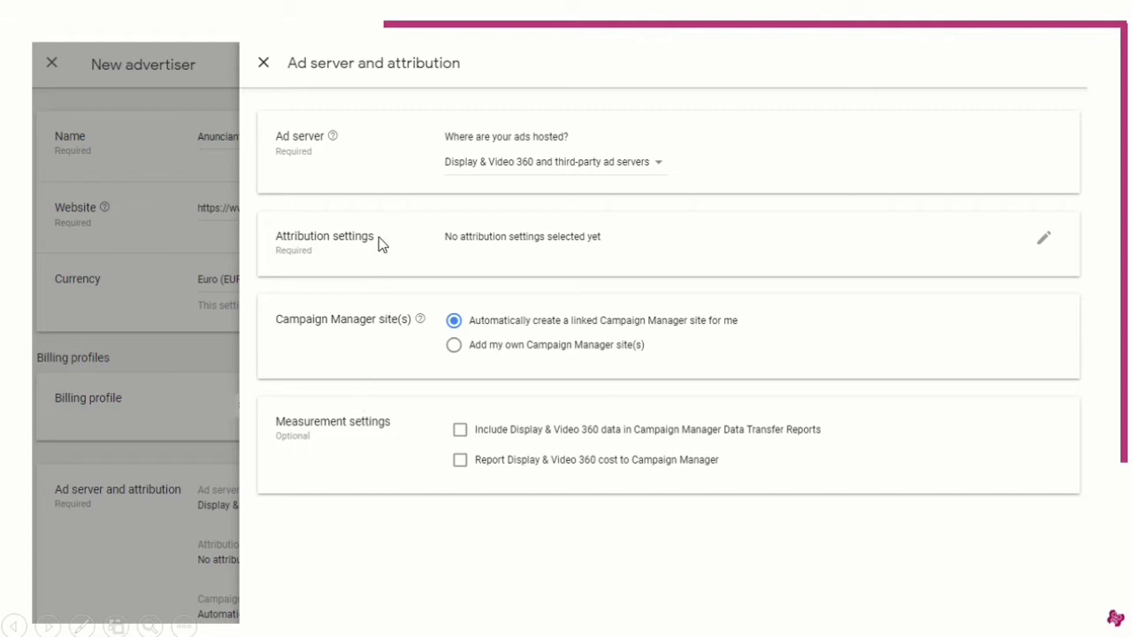
click(419, 248)
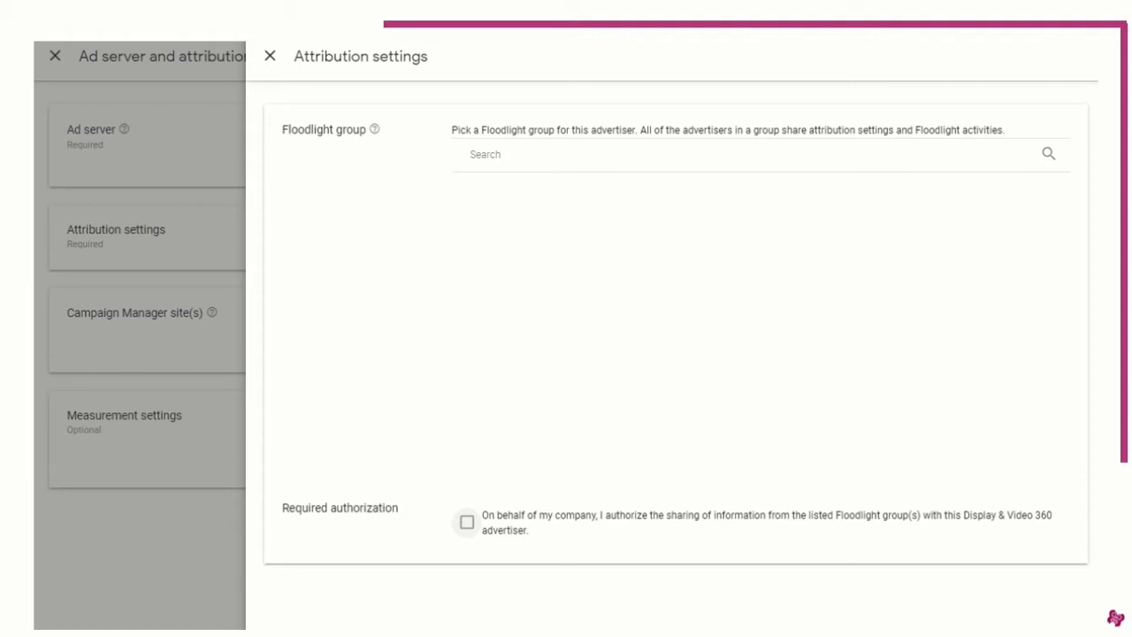
key(Right)
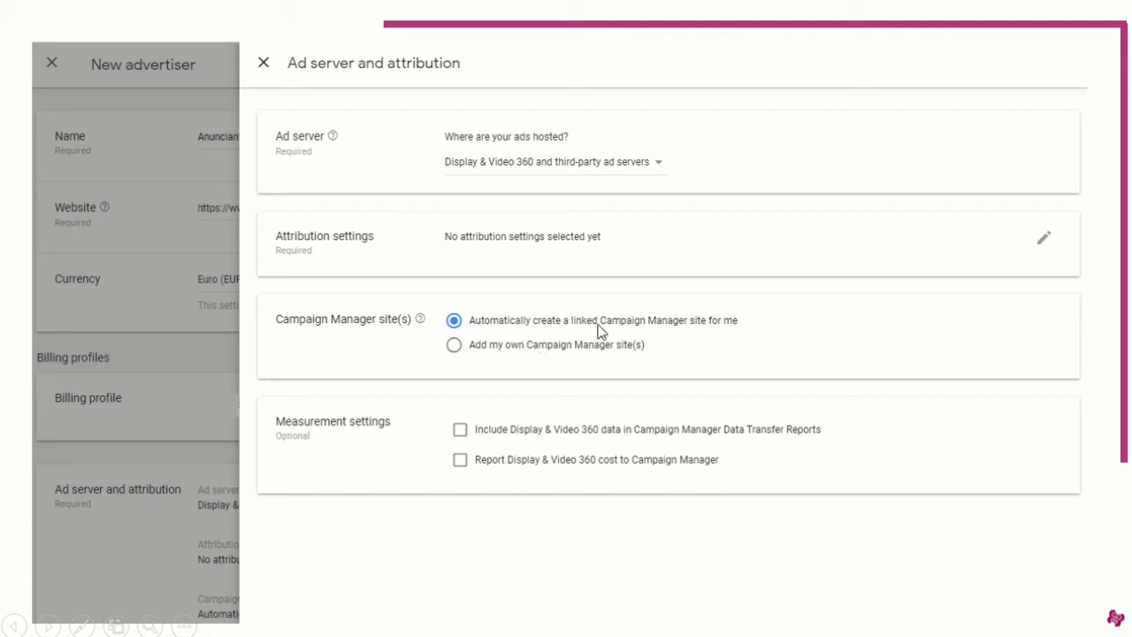
click(621, 323)
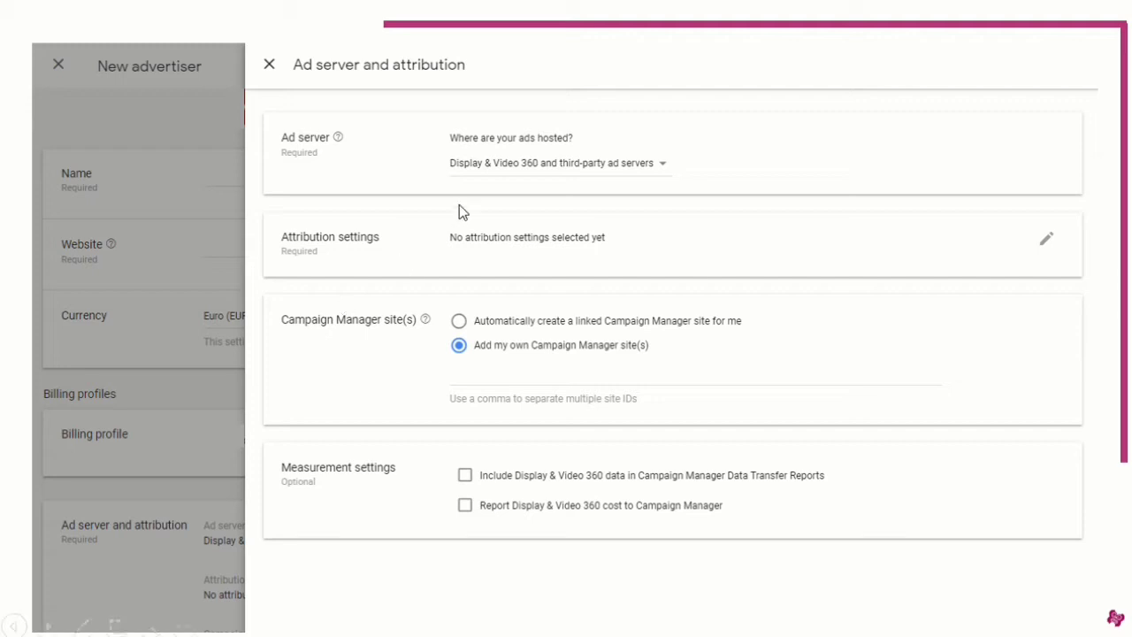
Set the ad server to Third-party ad servers only and create the advertiser
click(556, 166)
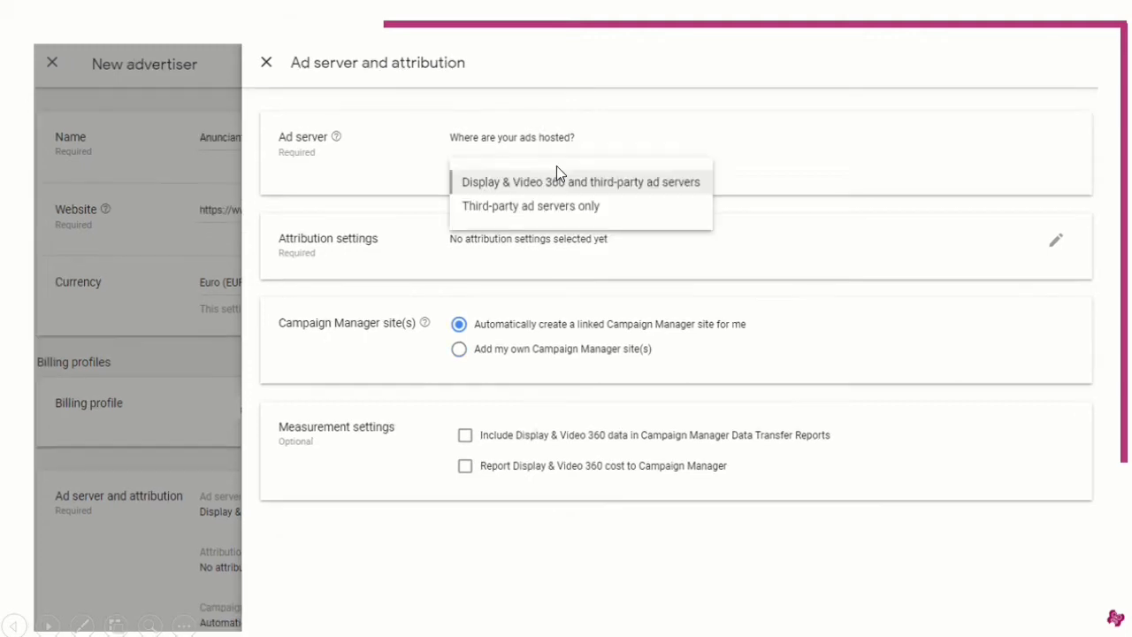
click(528, 209)
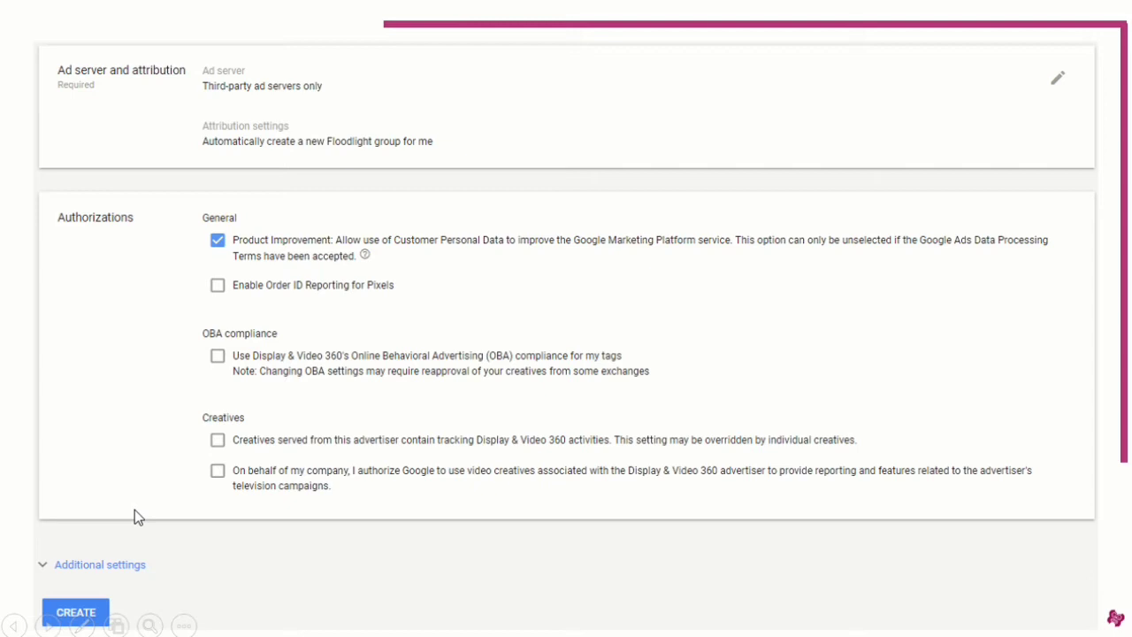
click(78, 612)
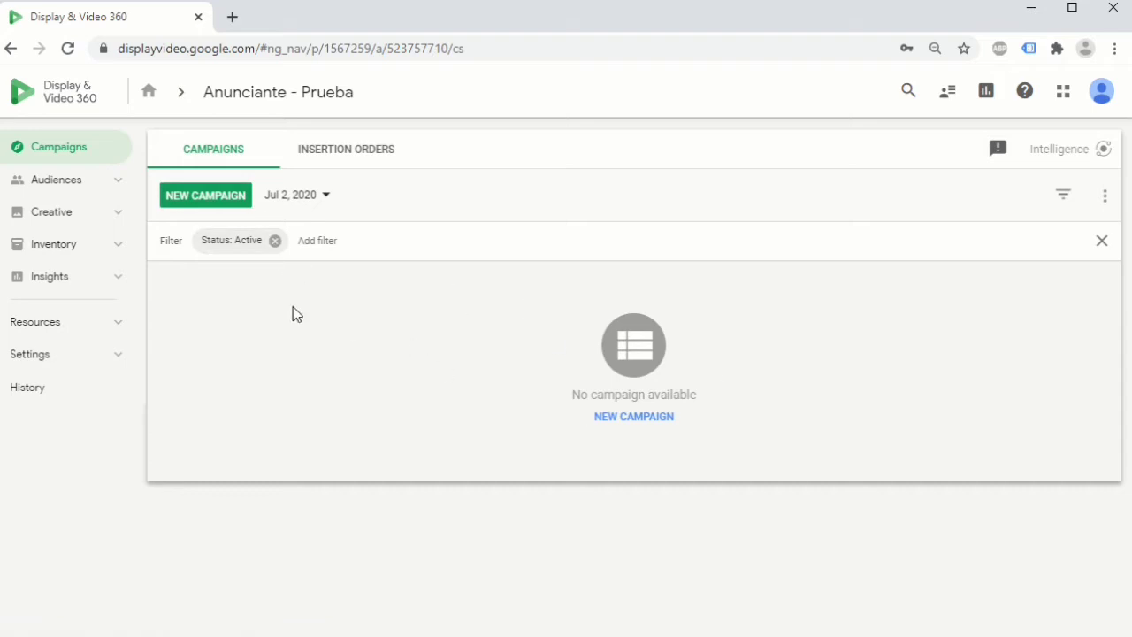
Examine the audience types offered for a new audience in the advertiser's All Audiences section
click(113, 182)
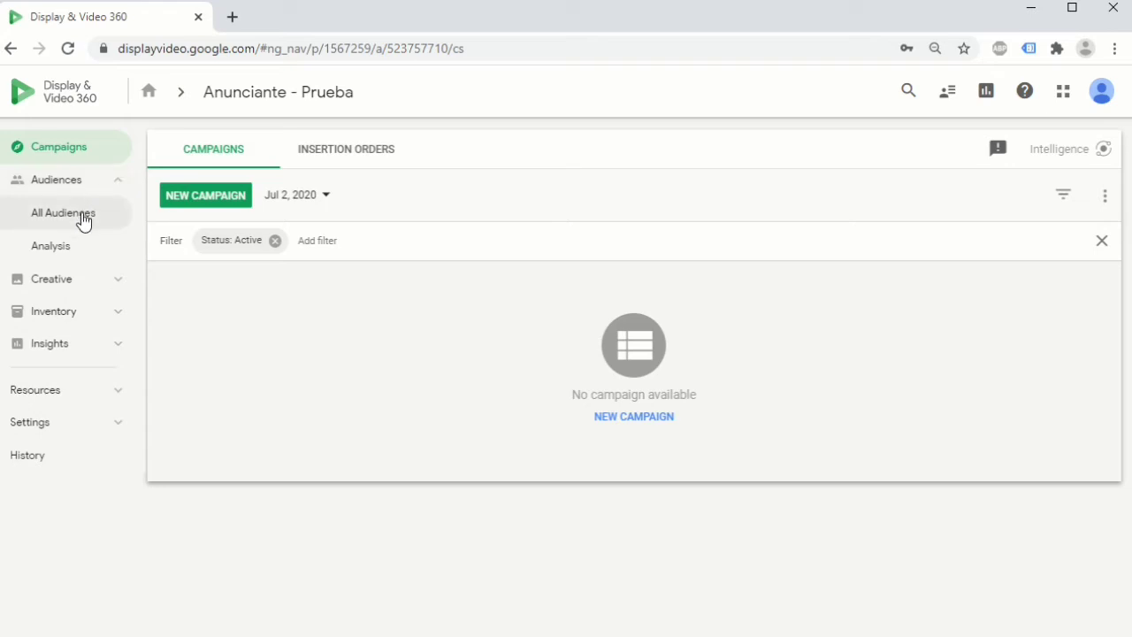
click(84, 217)
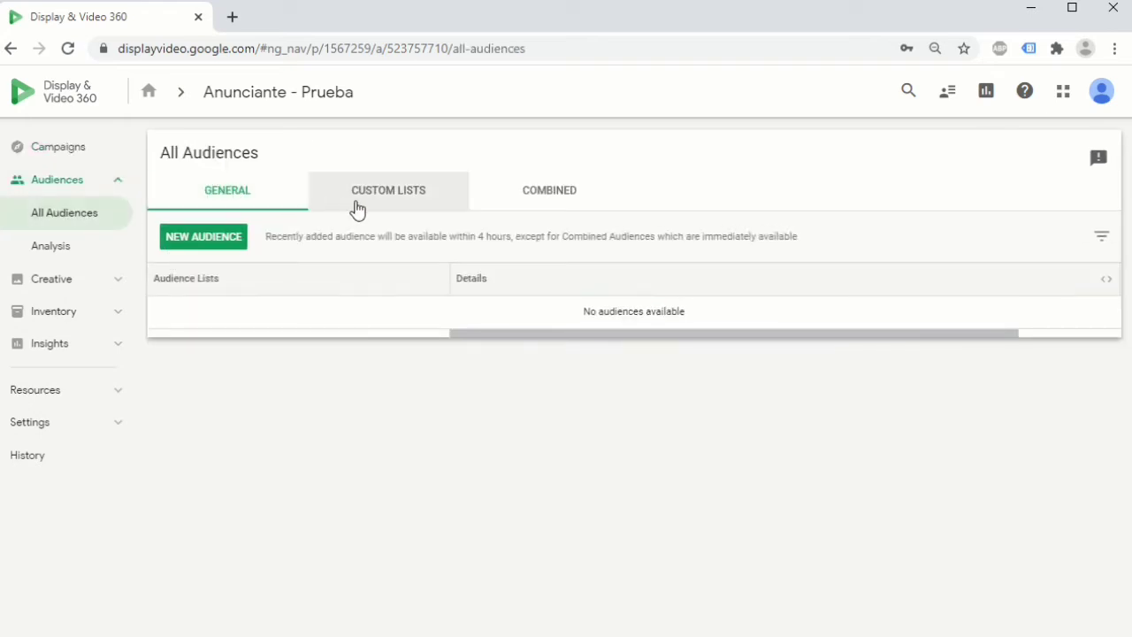
click(234, 240)
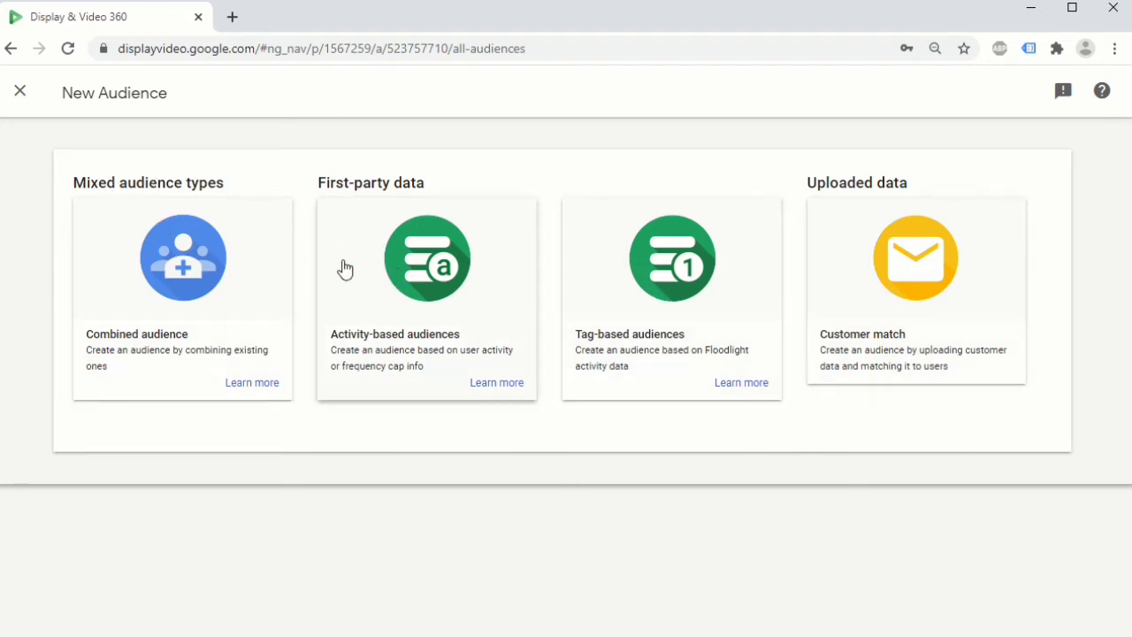
click(19, 91)
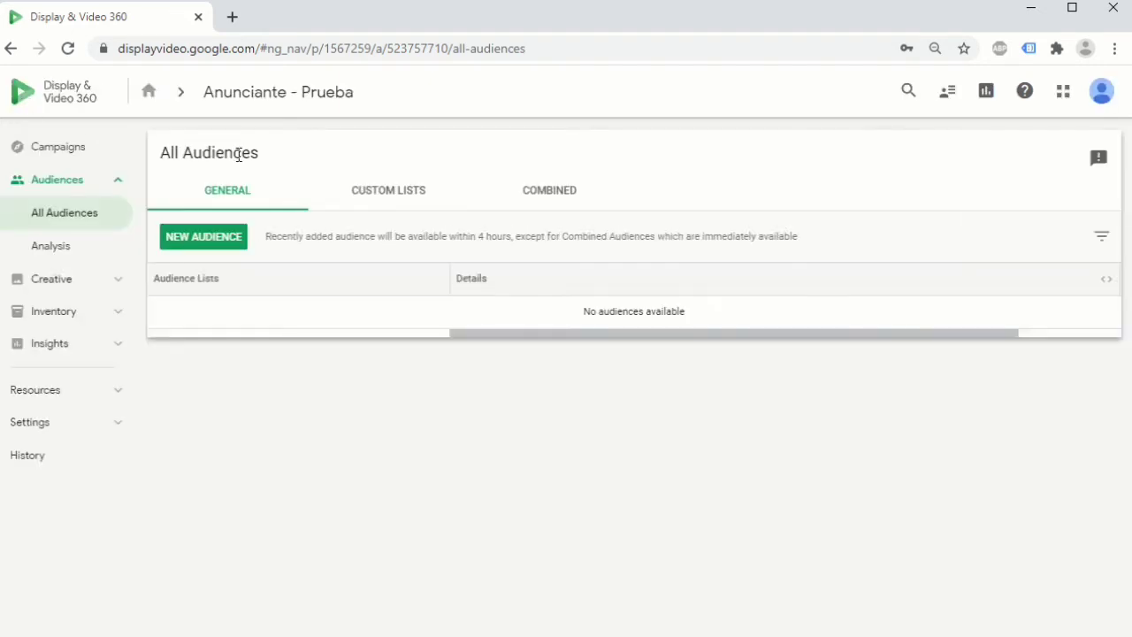
Examine the new custom list forms for Custom Affinity, Custom Intent (Display, Video) and Custom Intent (YouTube) without creating any audience
click(412, 211)
click(251, 255)
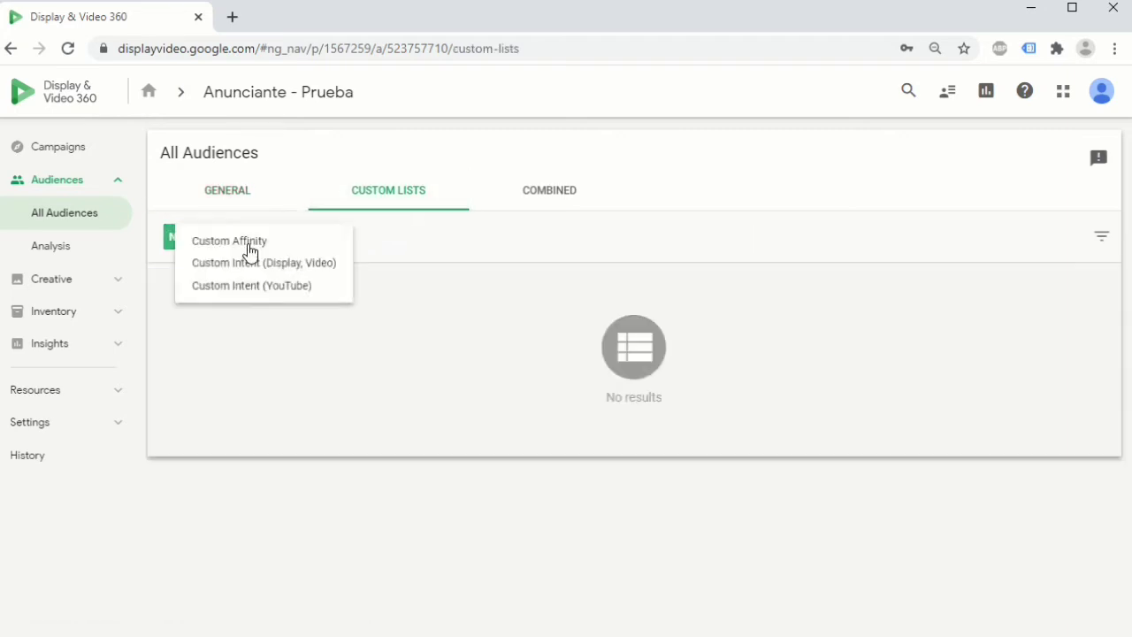
click(301, 251)
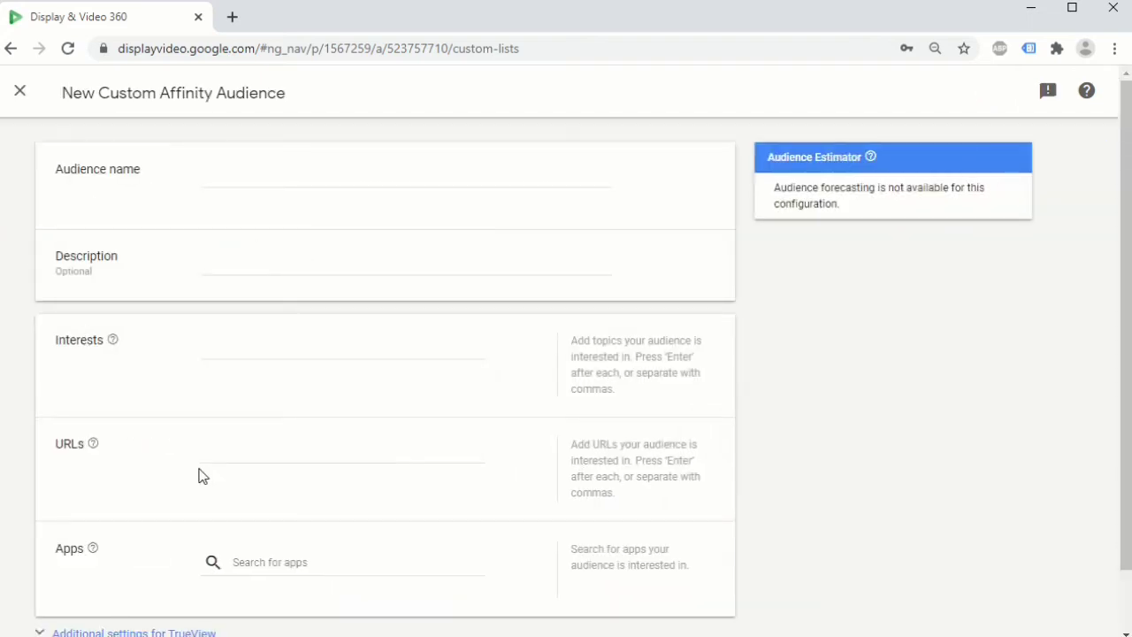
click(20, 91)
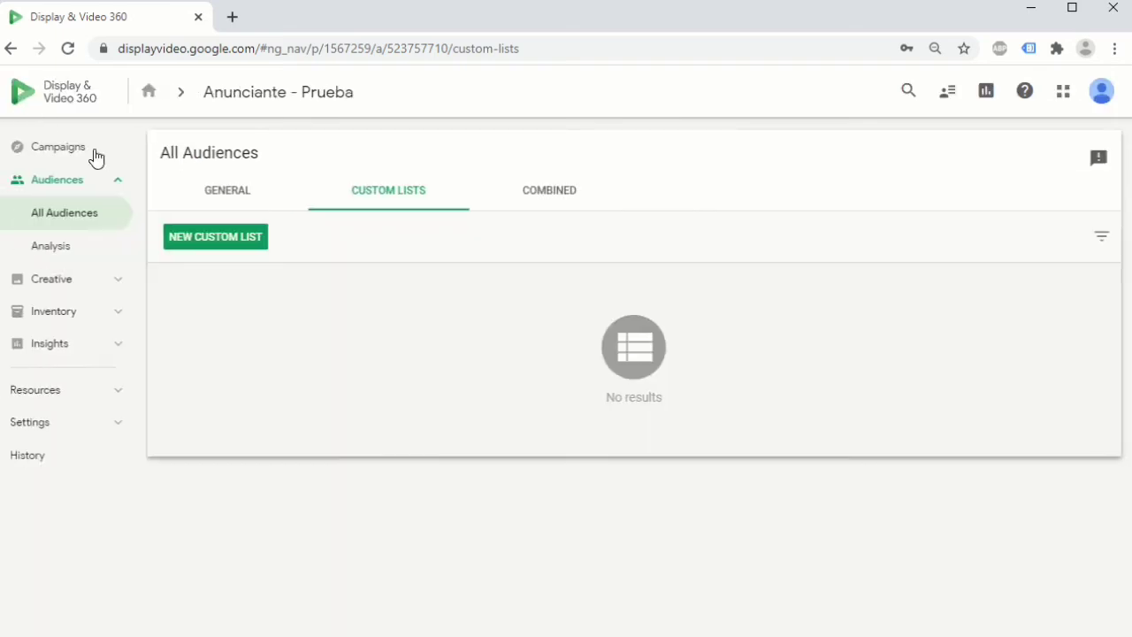
click(248, 251)
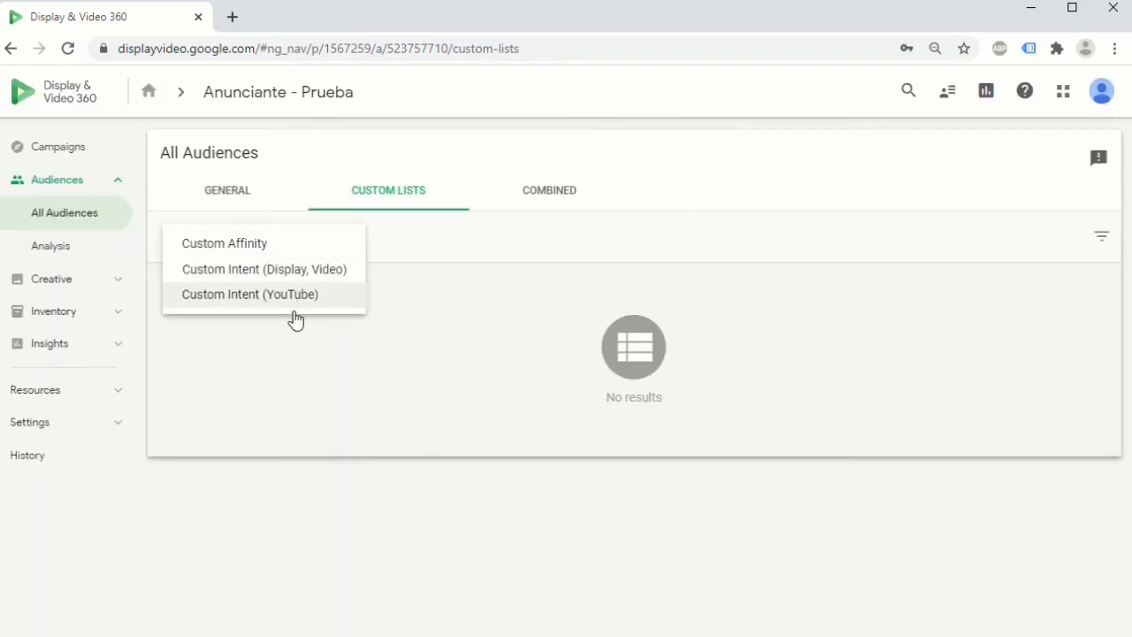
click(344, 276)
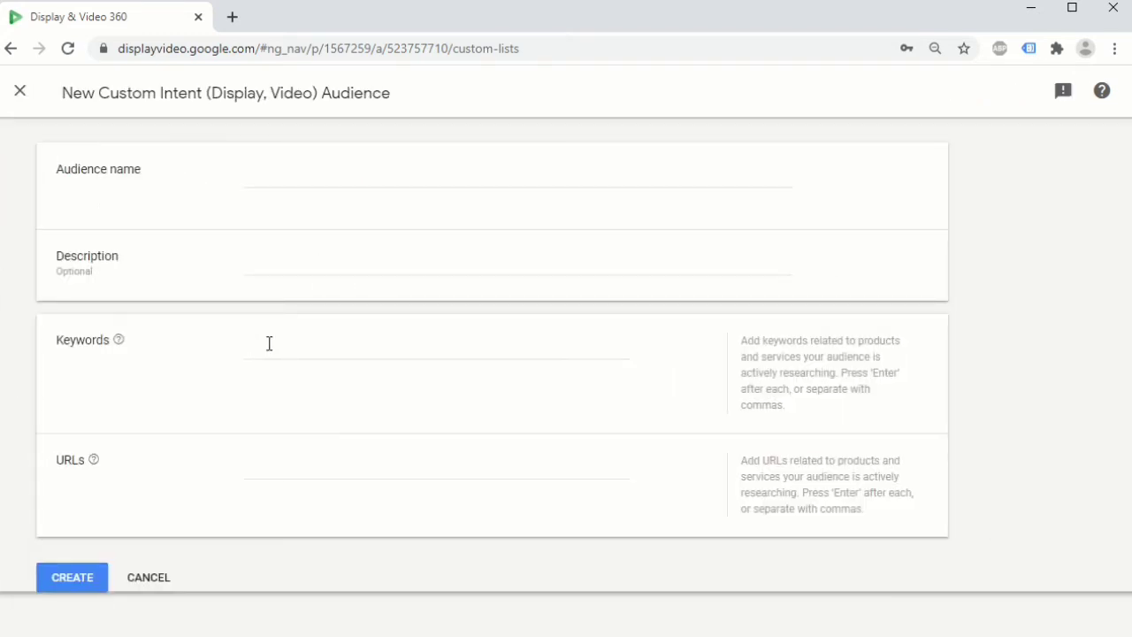
click(20, 93)
click(217, 223)
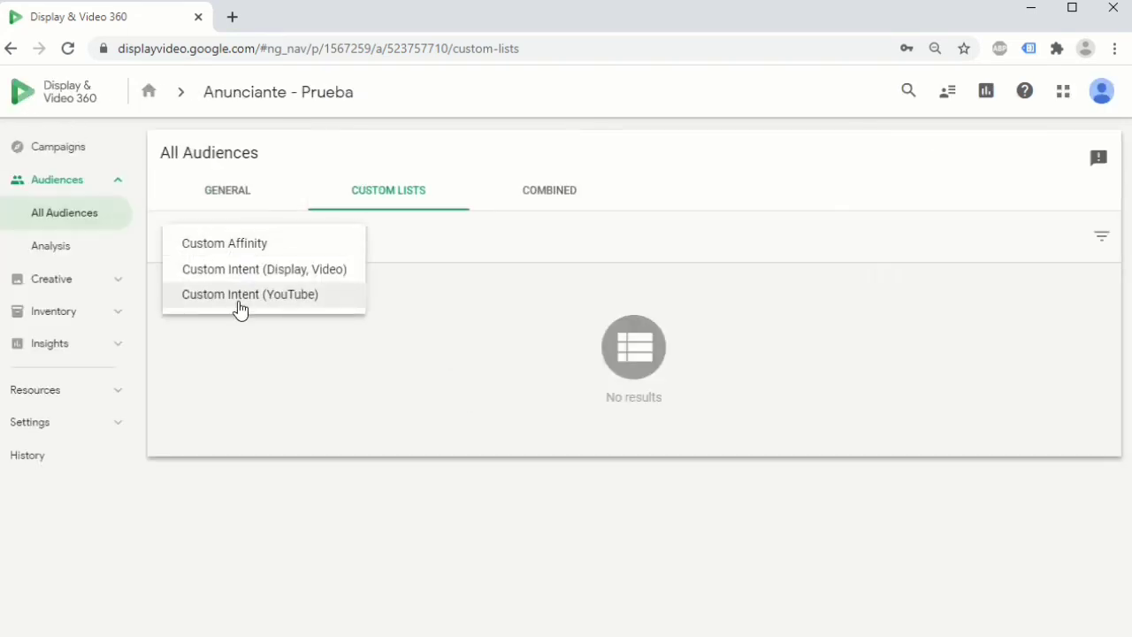
click(238, 301)
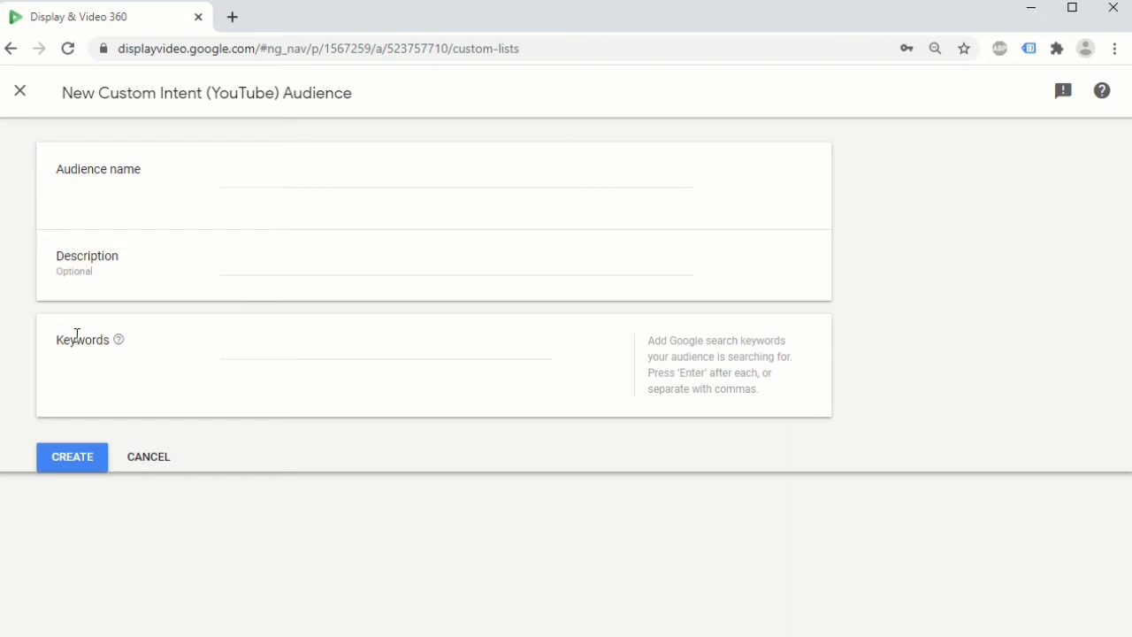
click(19, 93)
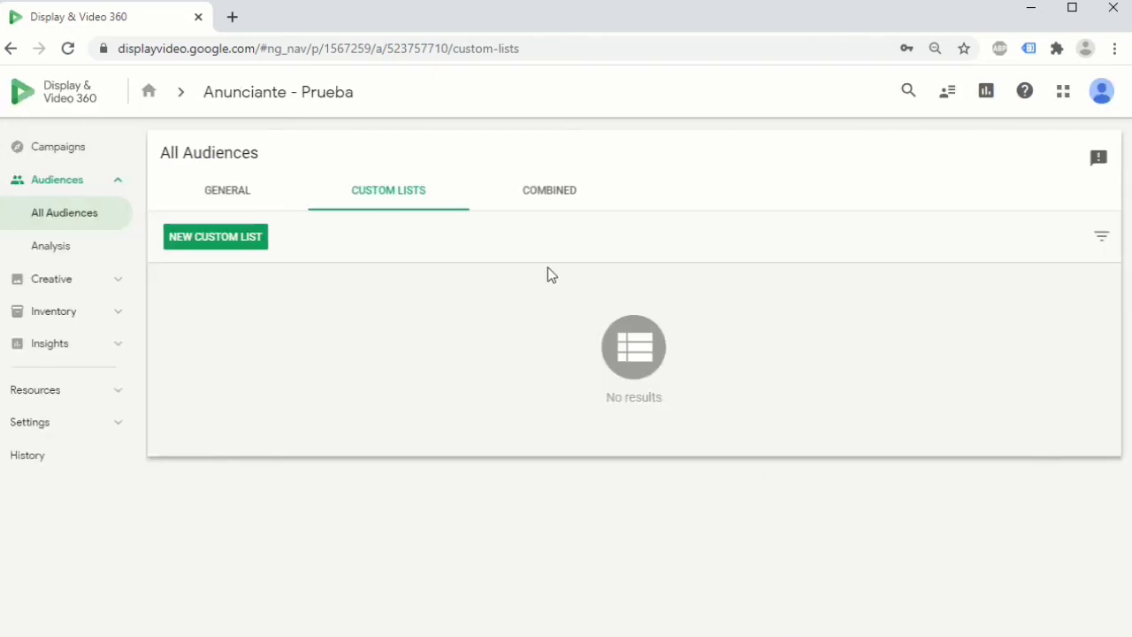
Look through the general, custom and combined audience lists and the audience Analysis options
click(230, 206)
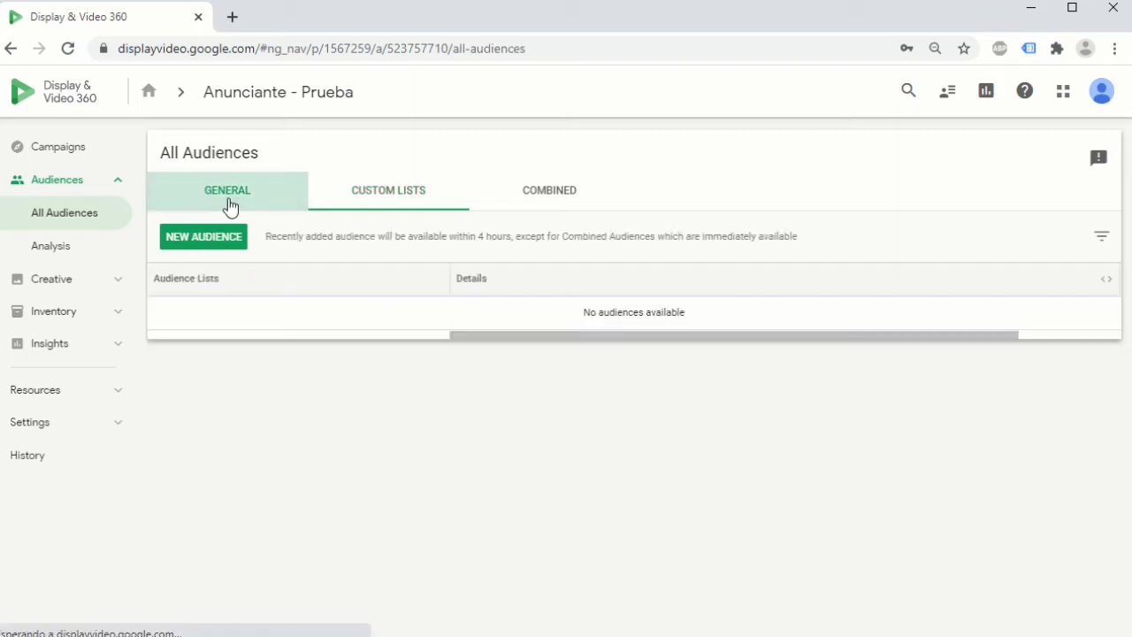
click(406, 203)
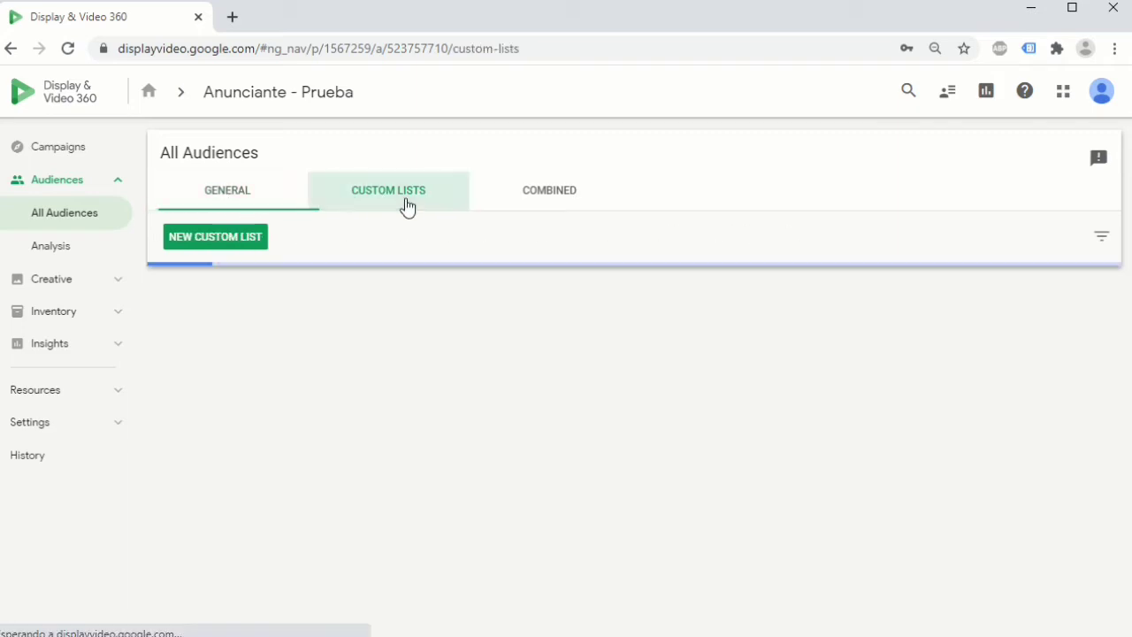
click(534, 195)
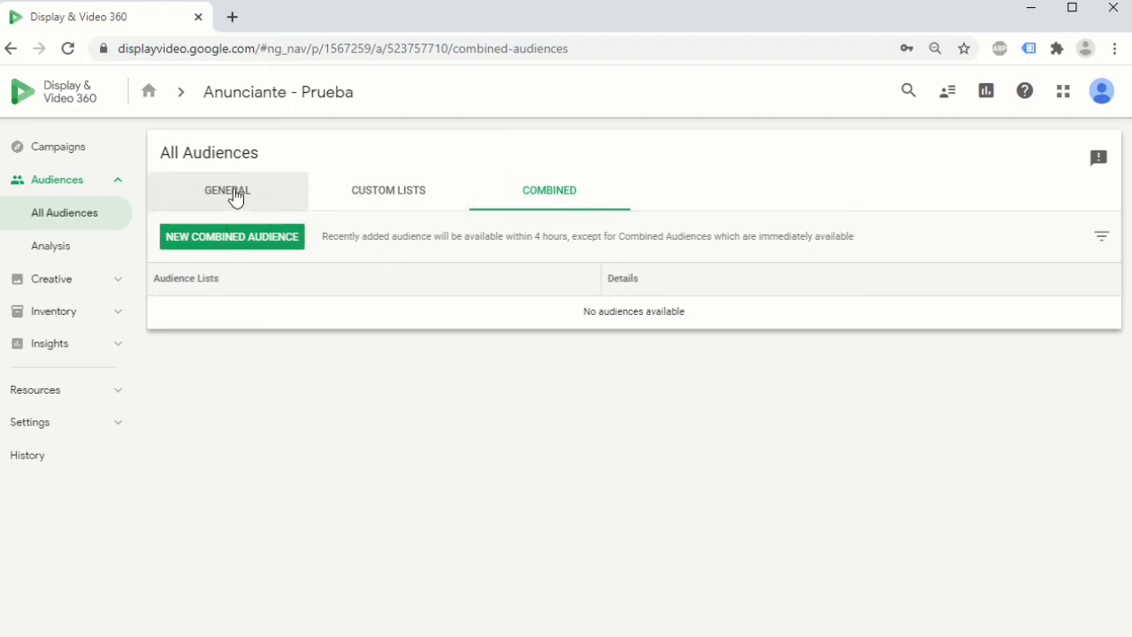
click(235, 195)
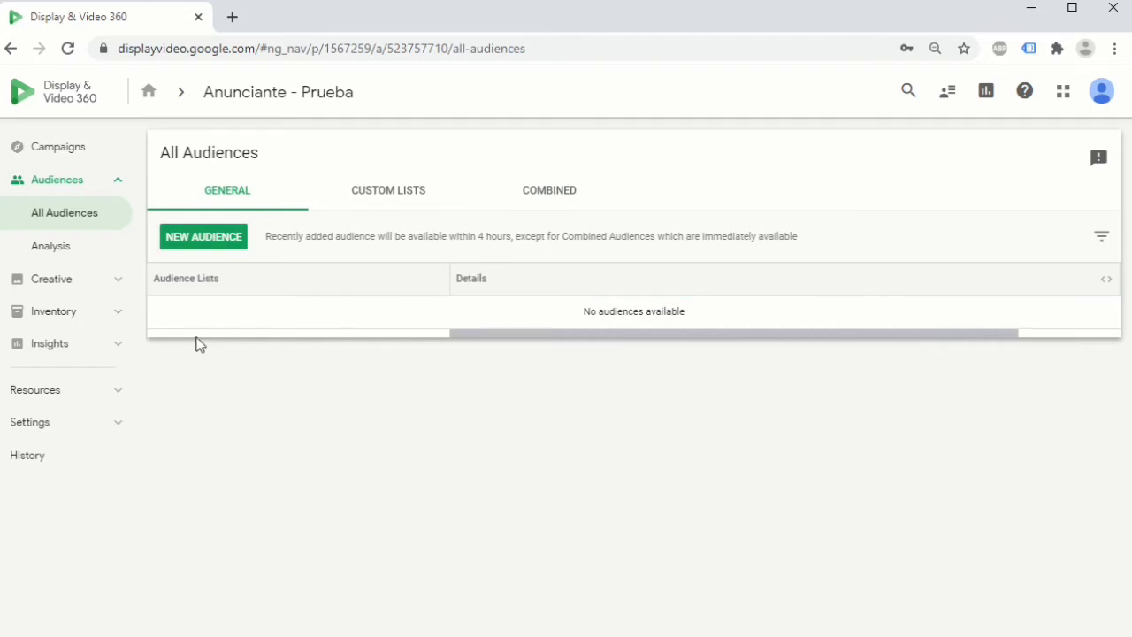
click(50, 249)
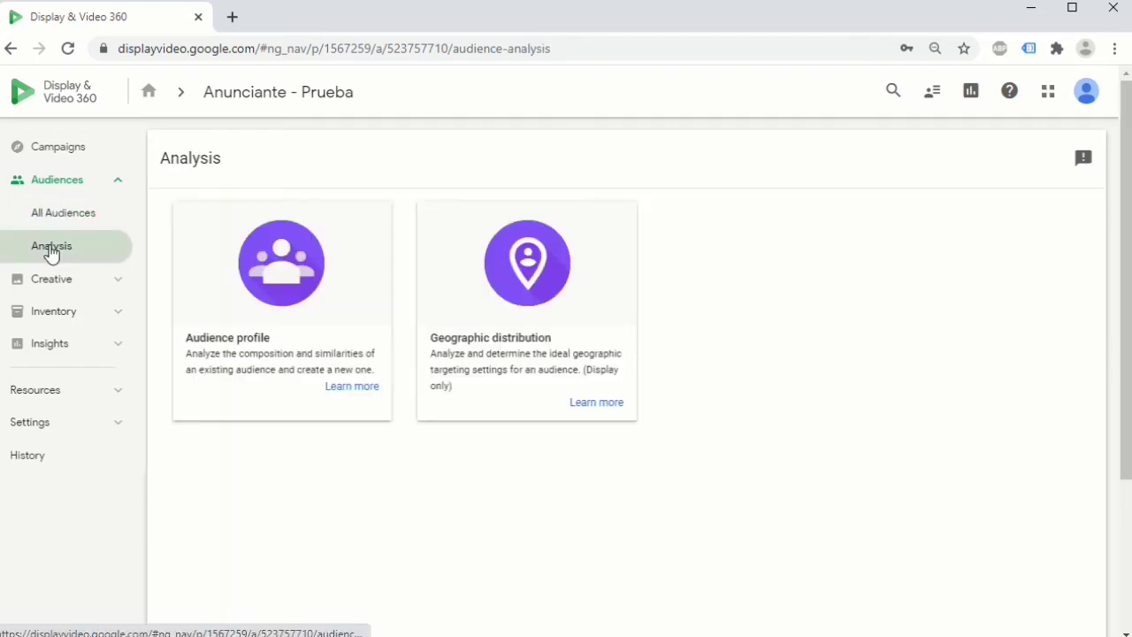
click(107, 188)
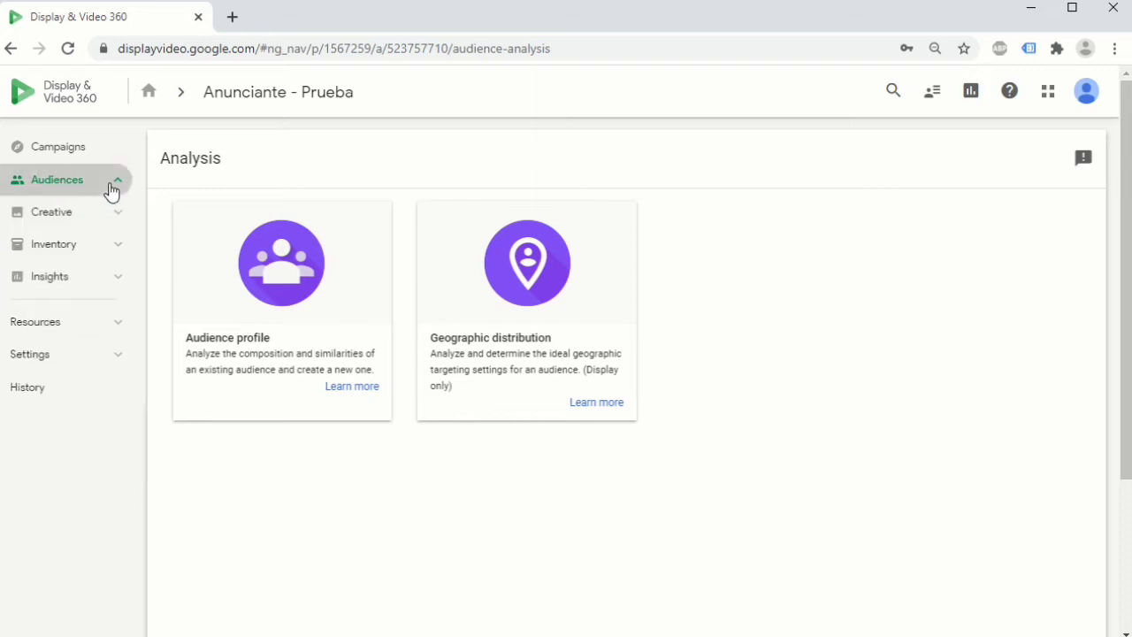
Examine the upload, bulk upload and third-party options offered for a new creative in the advertiser's Creatives section
click(80, 217)
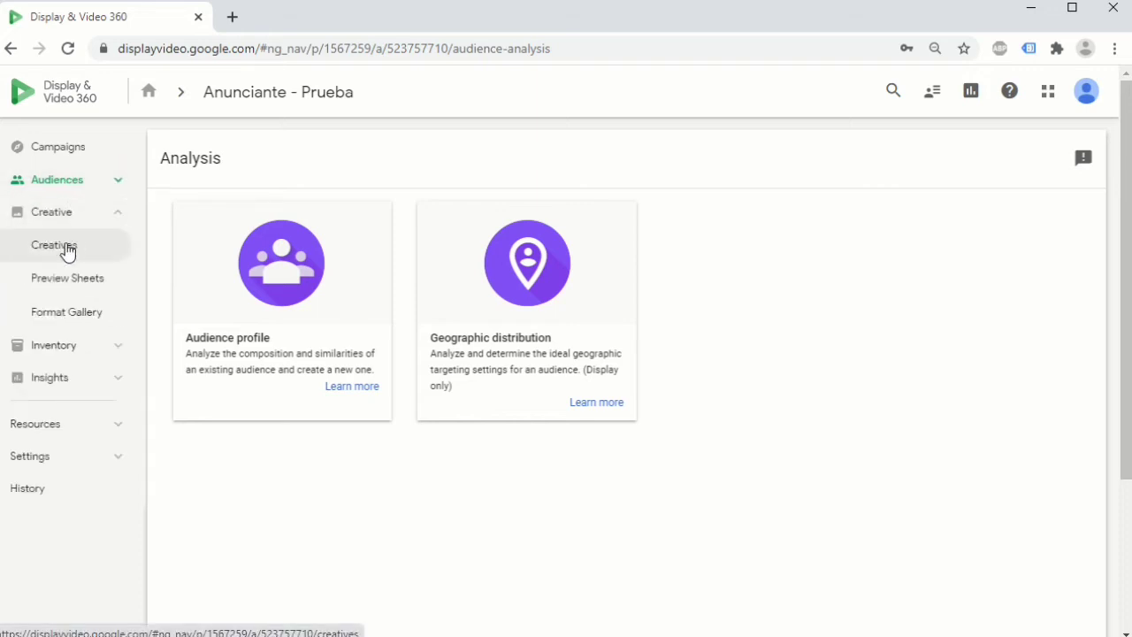
click(68, 251)
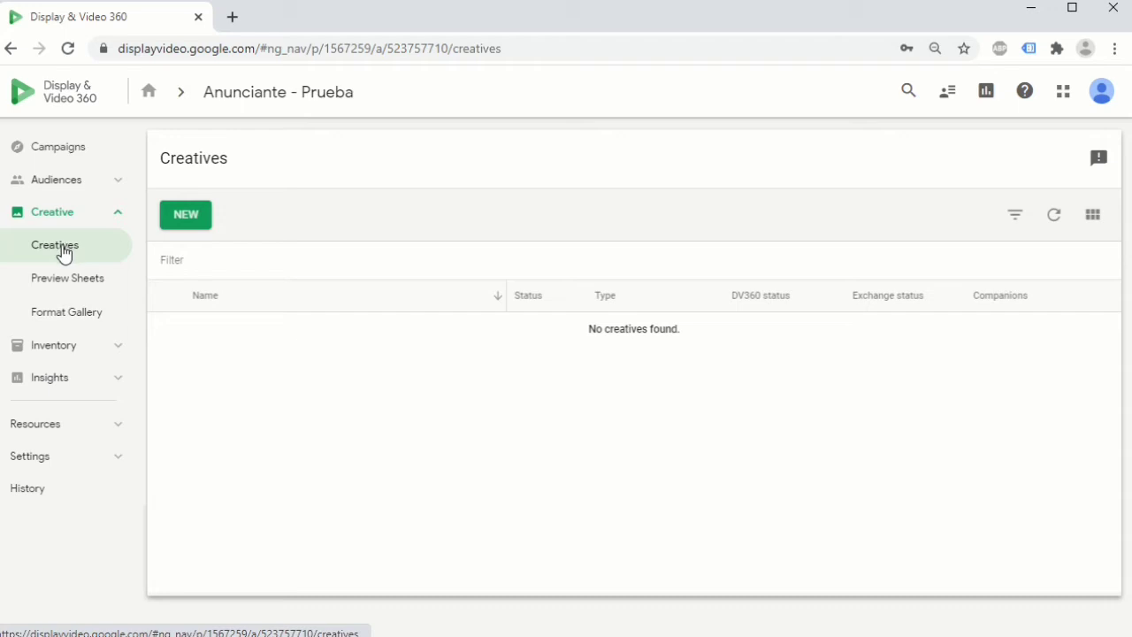
click(190, 217)
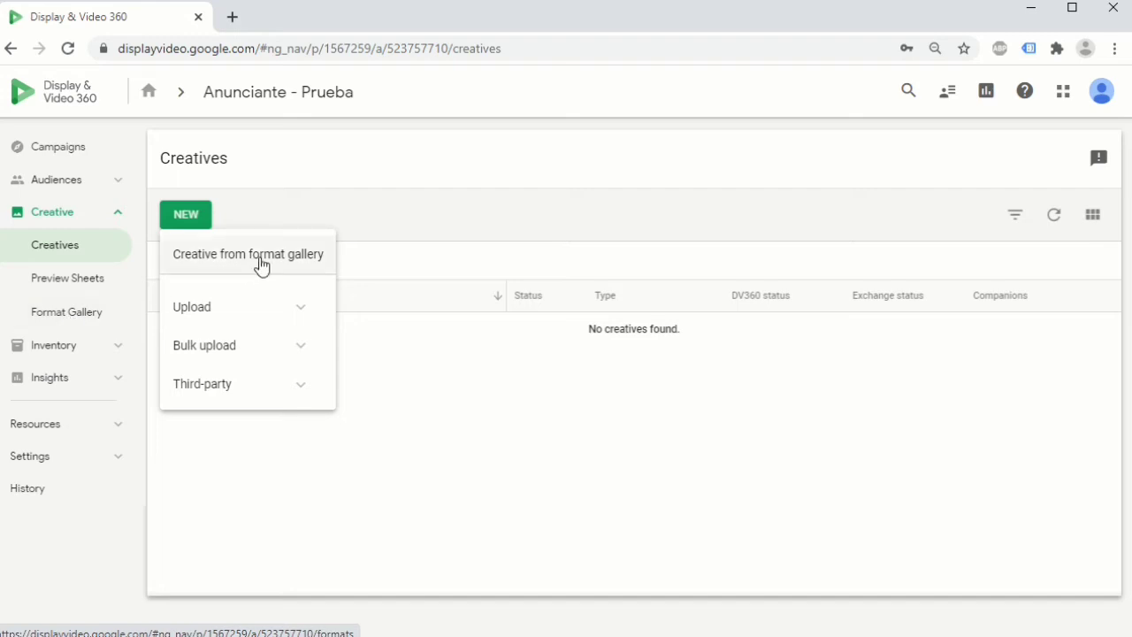
click(283, 312)
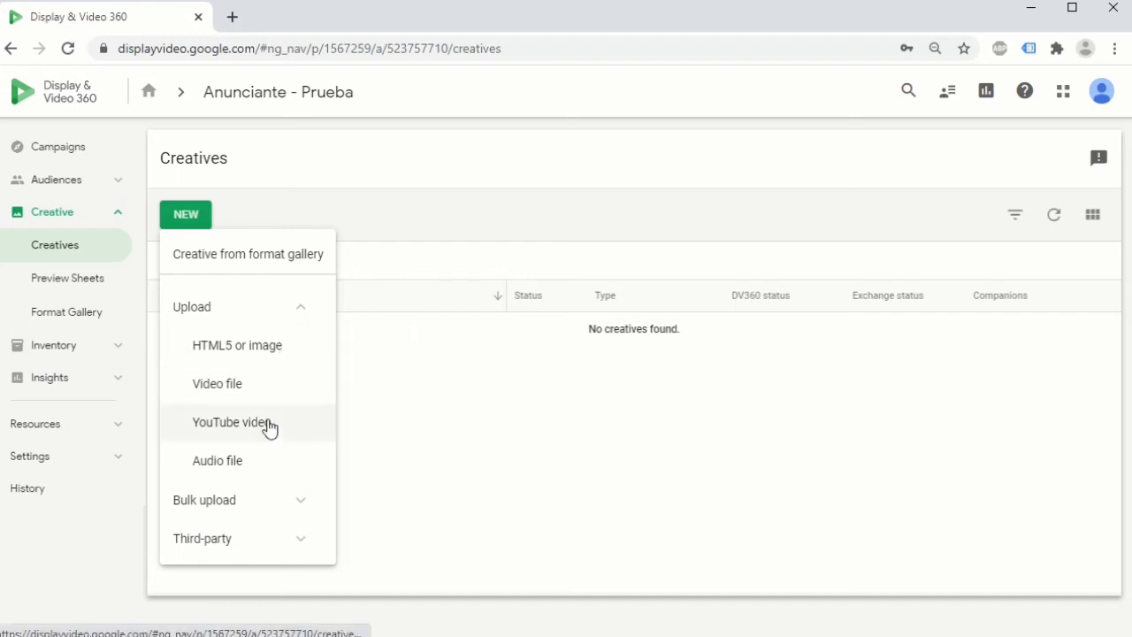
click(301, 319)
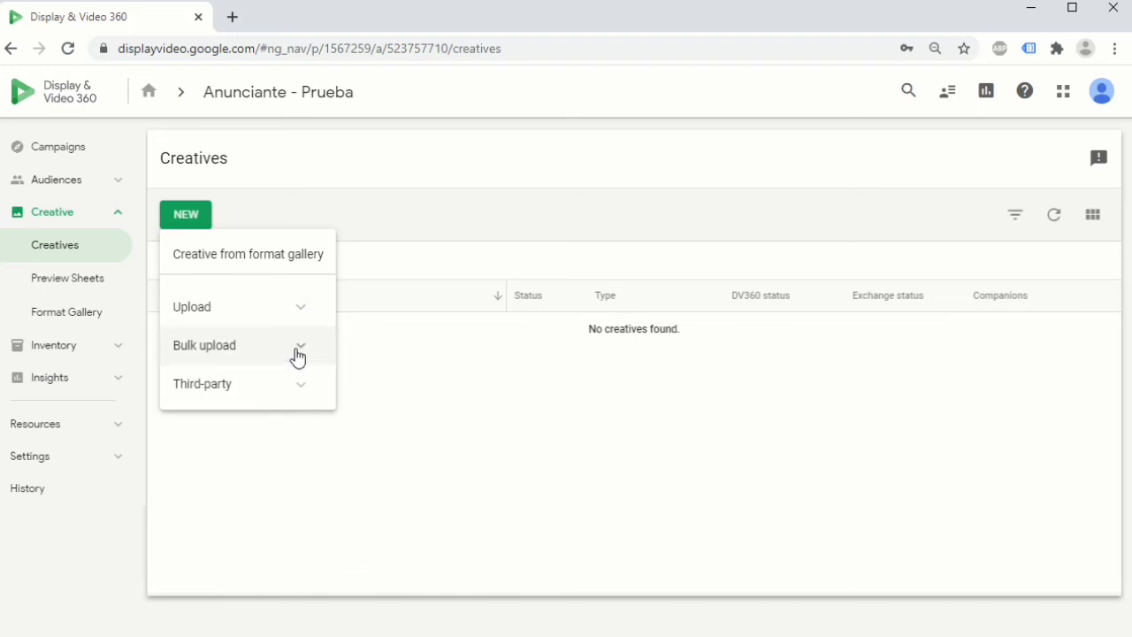
click(297, 357)
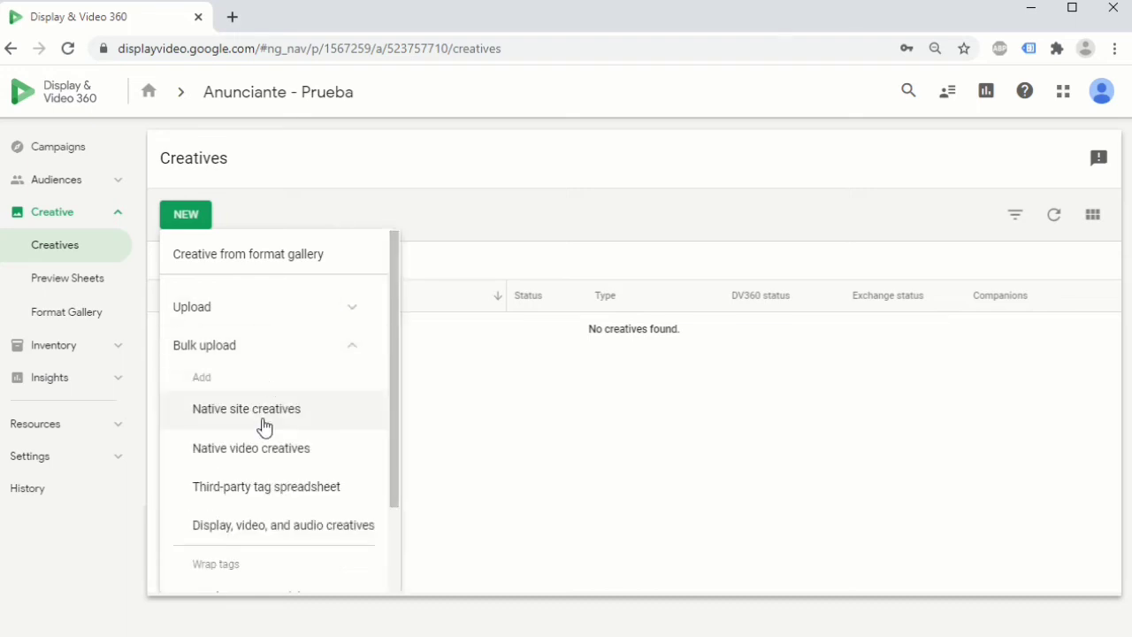
scroll(270, 426, down, 2)
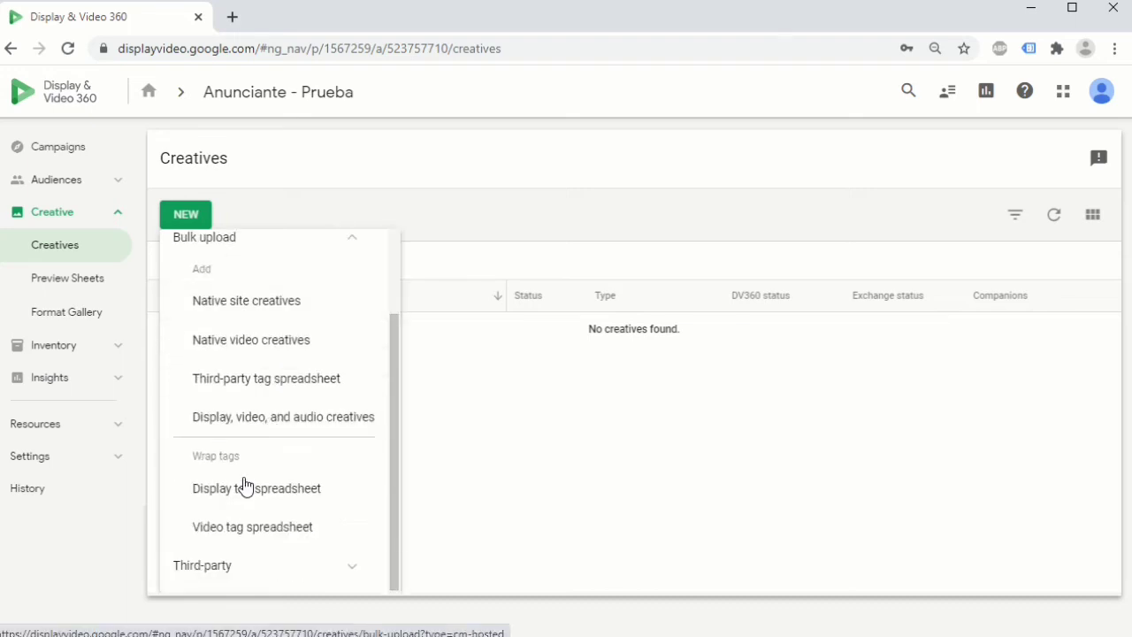
scroll(266, 453, up, 3)
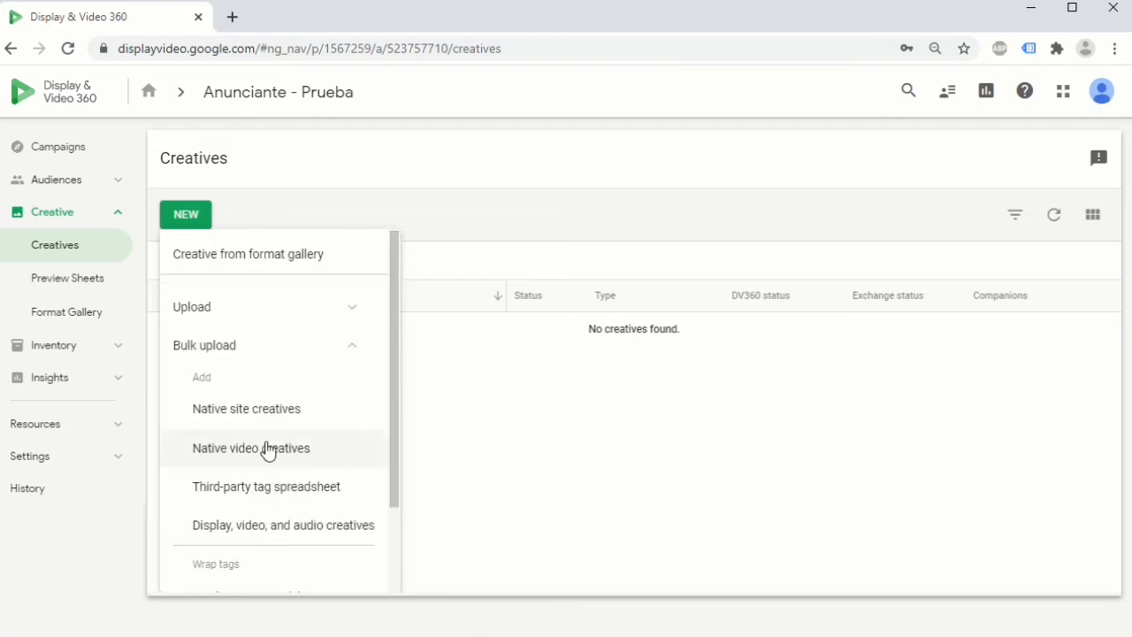
click(299, 356)
click(274, 389)
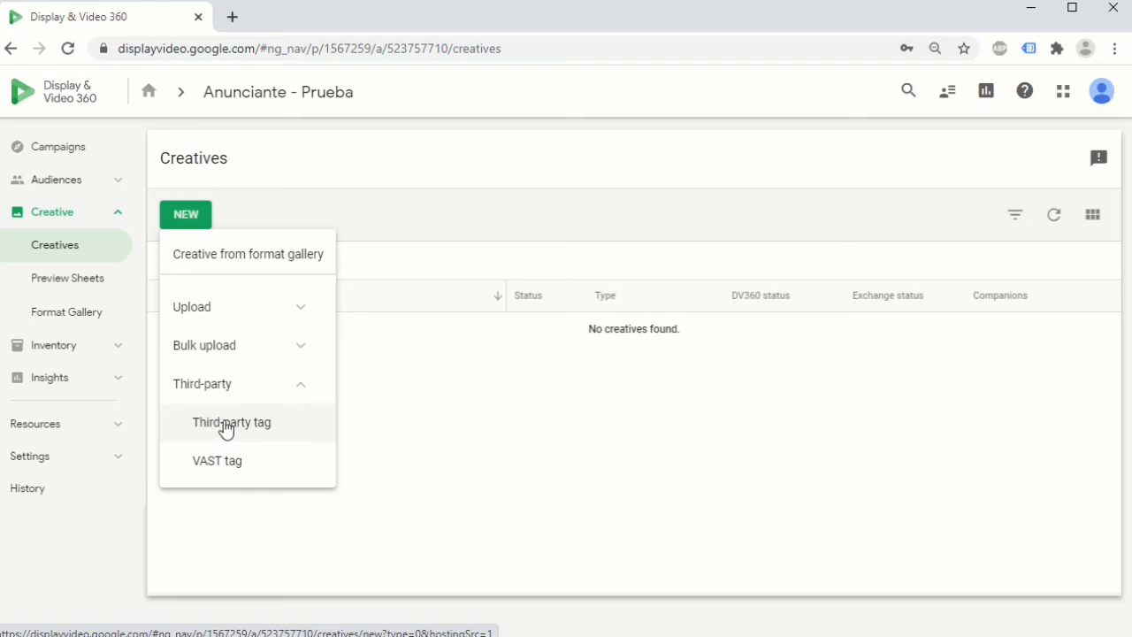
click(293, 400)
click(319, 210)
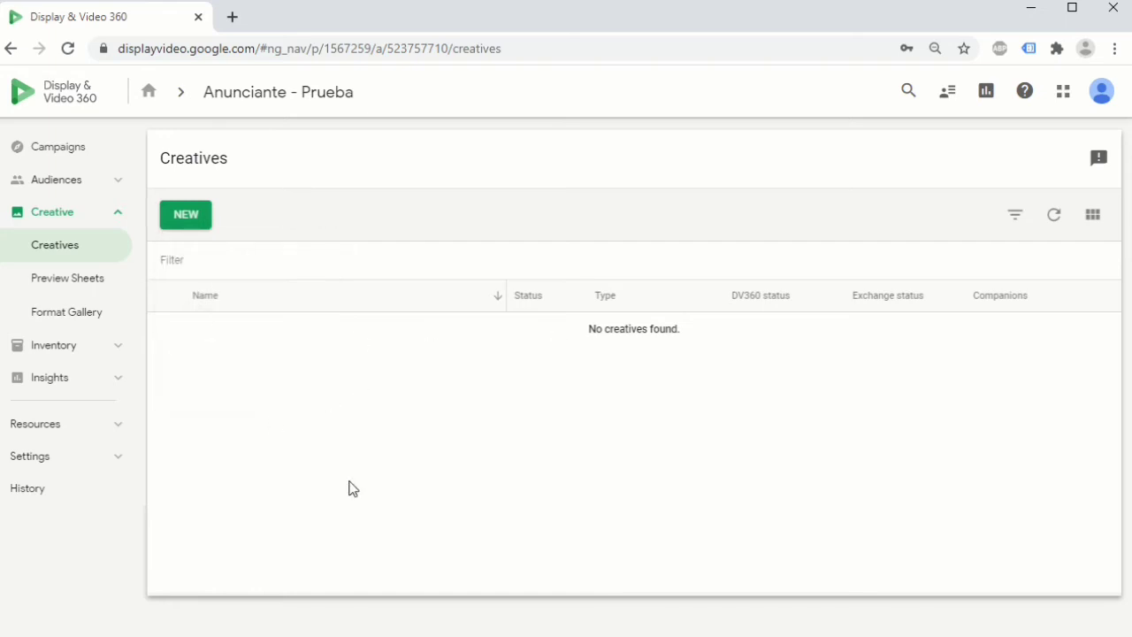
View the advertiser's Preview Sheets, and browse the recommended and video formats in the Format Gallery
click(90, 284)
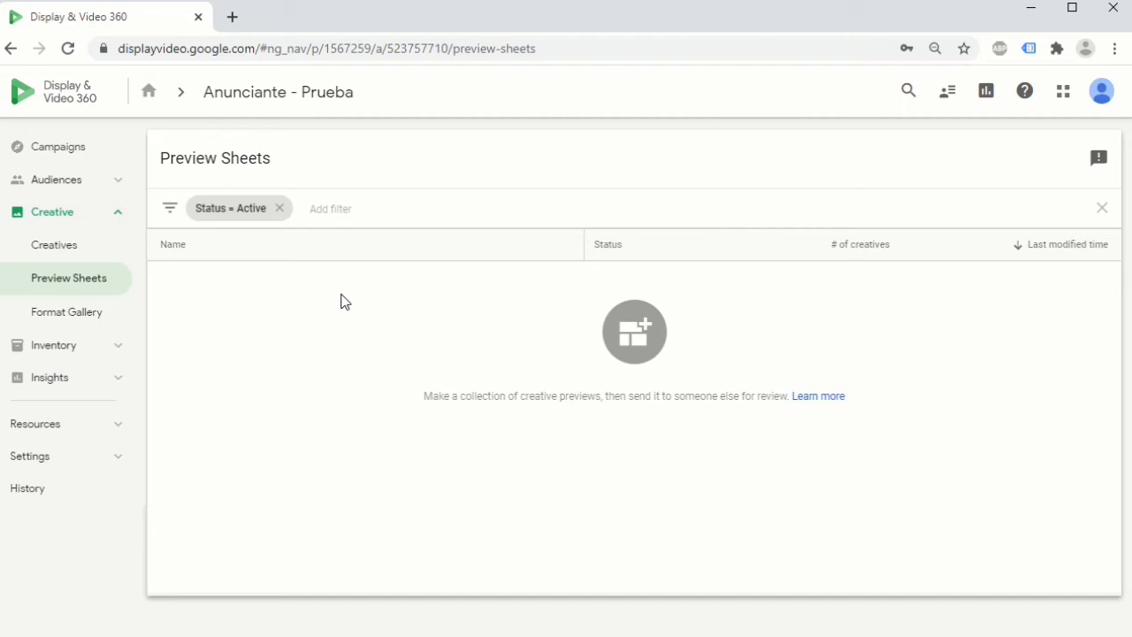
click(73, 314)
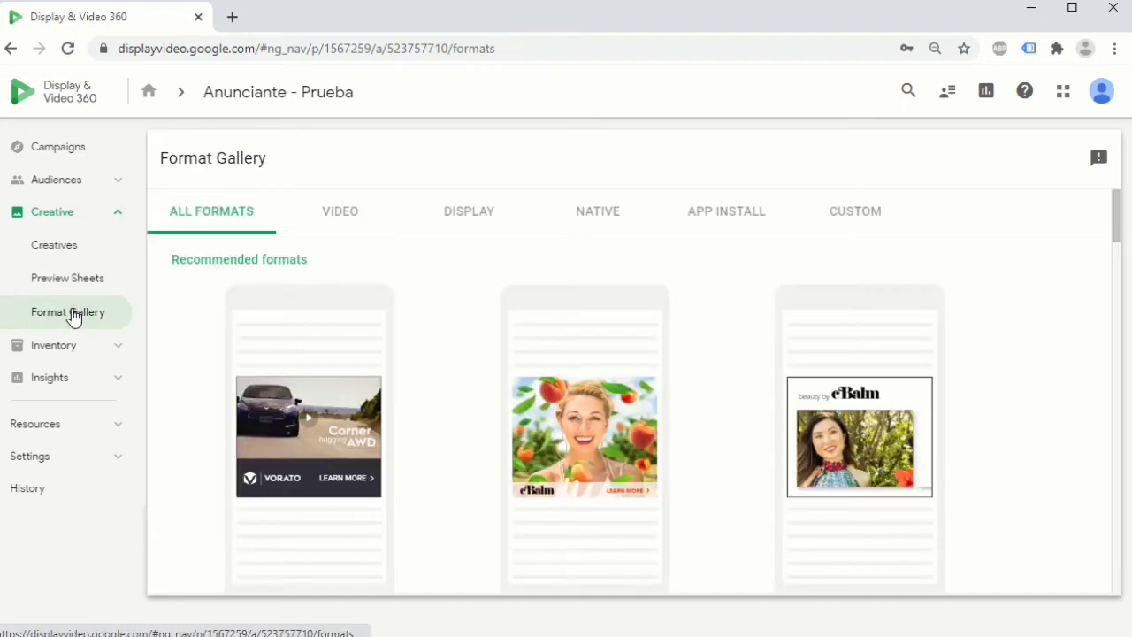
scroll(512, 366, down, 5)
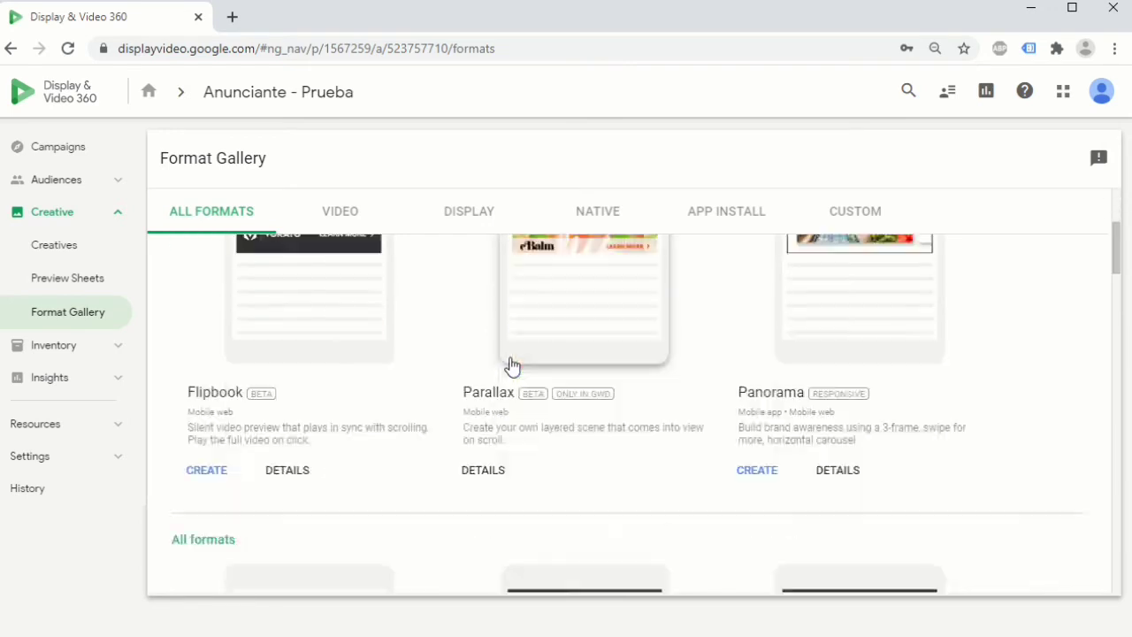
scroll(509, 364, up, 5)
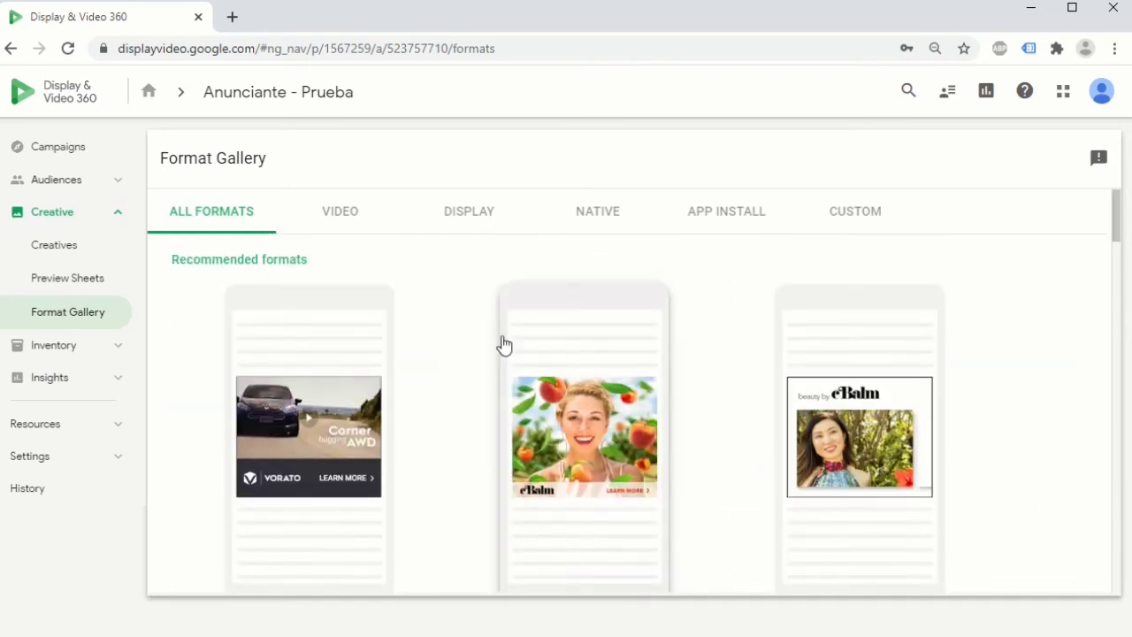
click(352, 226)
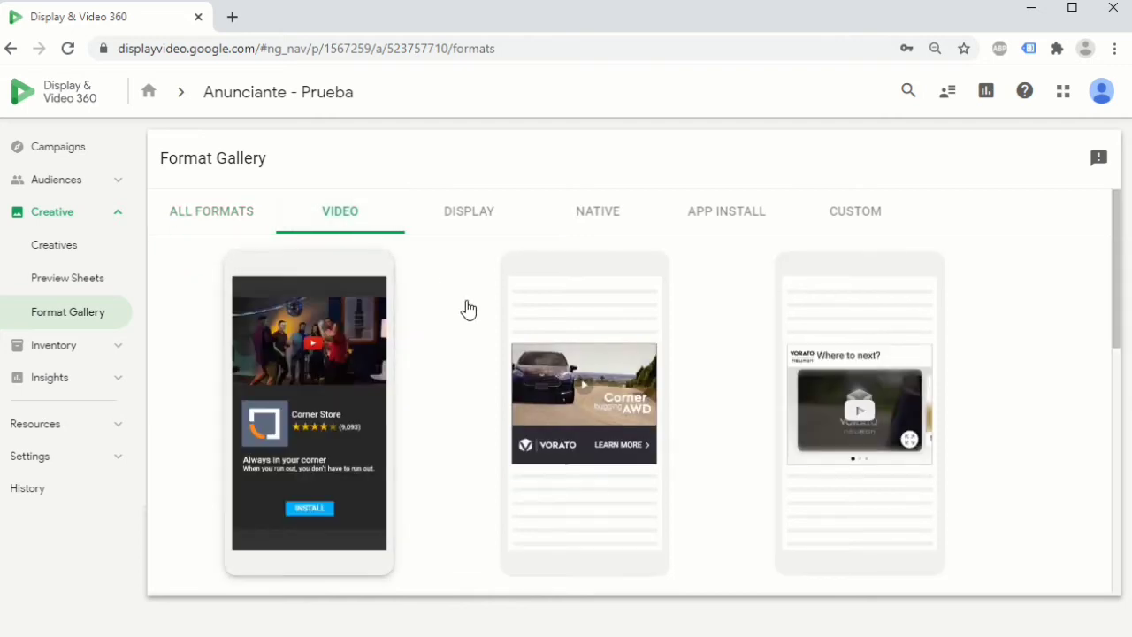
scroll(468, 311, down, 4)
scroll(466, 310, up, 4)
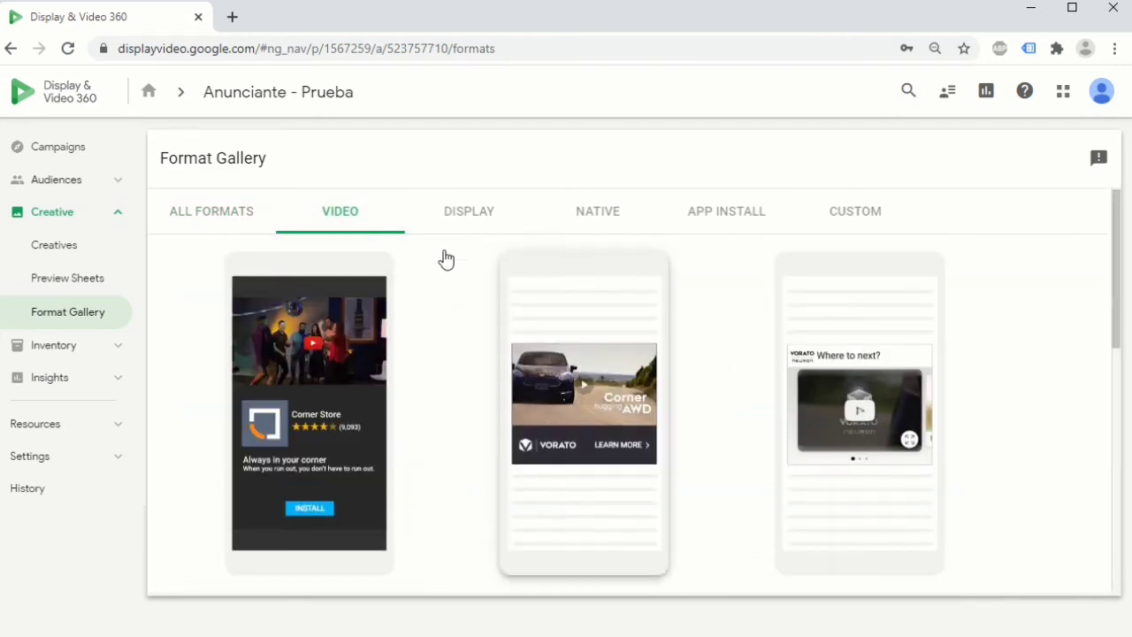
Browse the Display, Native, App Install and Custom formats in the Format Gallery, and return to all formats
click(453, 214)
scroll(457, 295, down, 5)
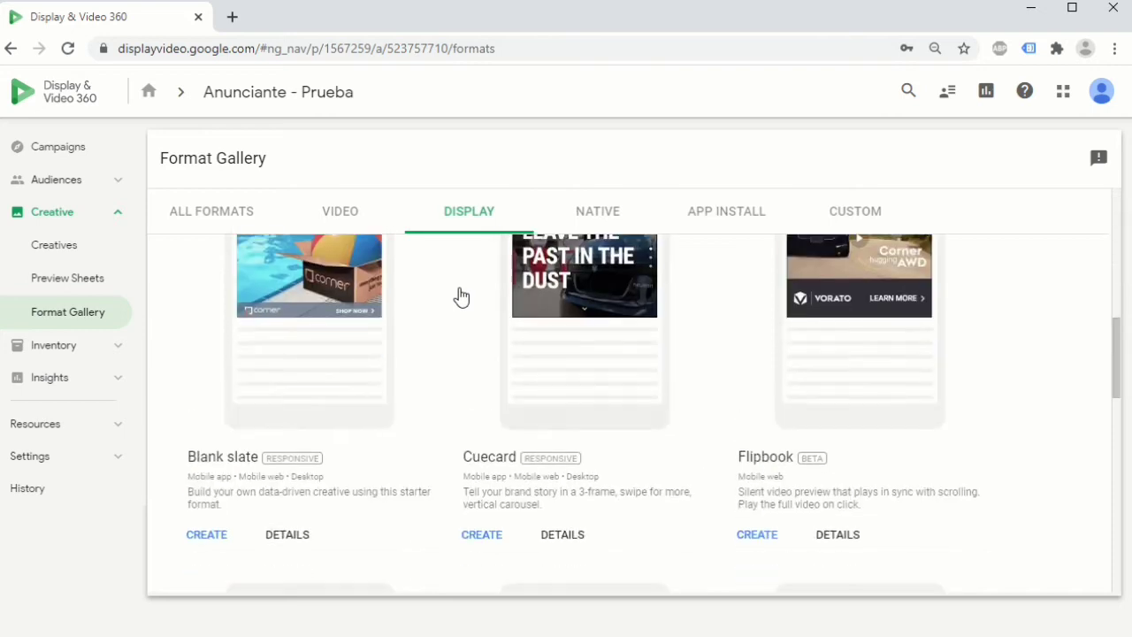
scroll(460, 297, down, 8)
scroll(584, 230, up, 1)
scroll(592, 226, up, 2)
click(596, 216)
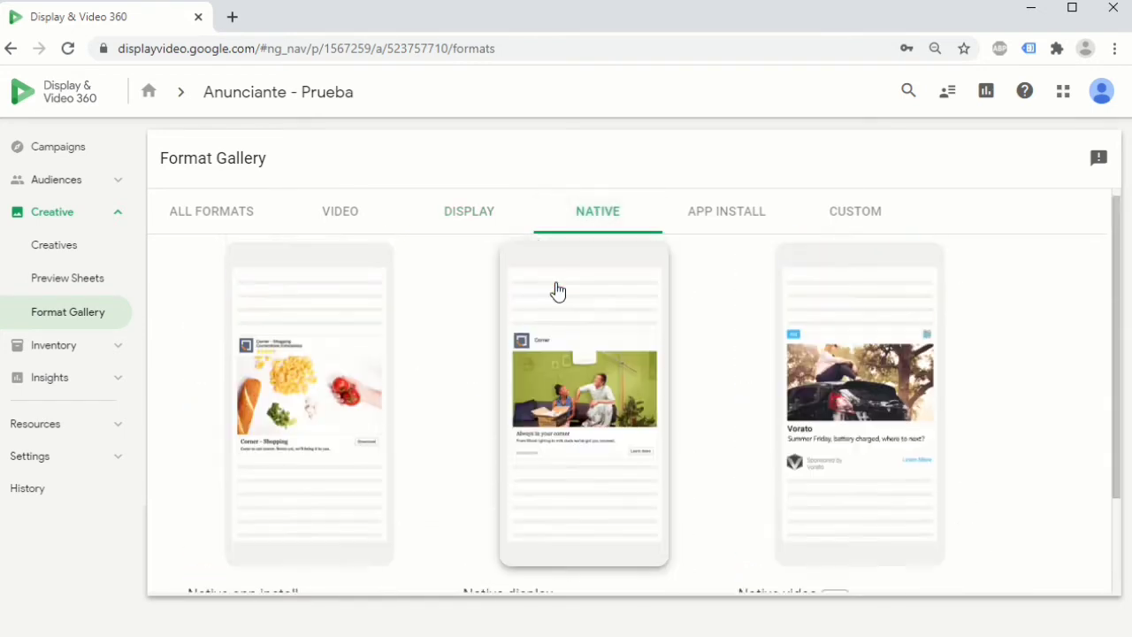
scroll(728, 245, down, 3)
scroll(731, 234, up, 2)
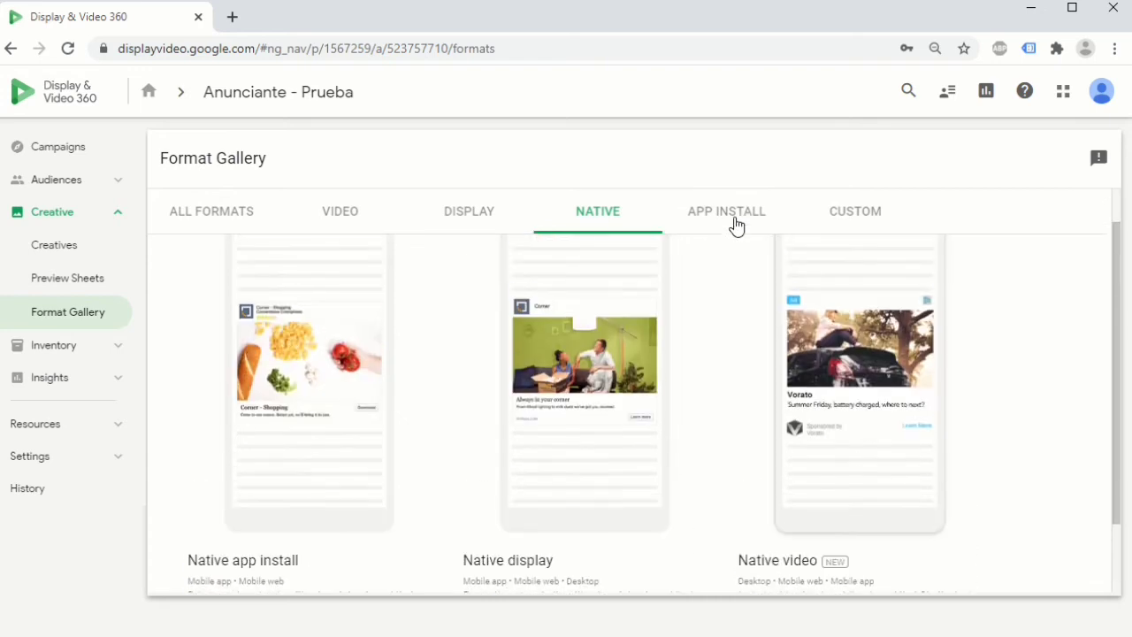
click(731, 216)
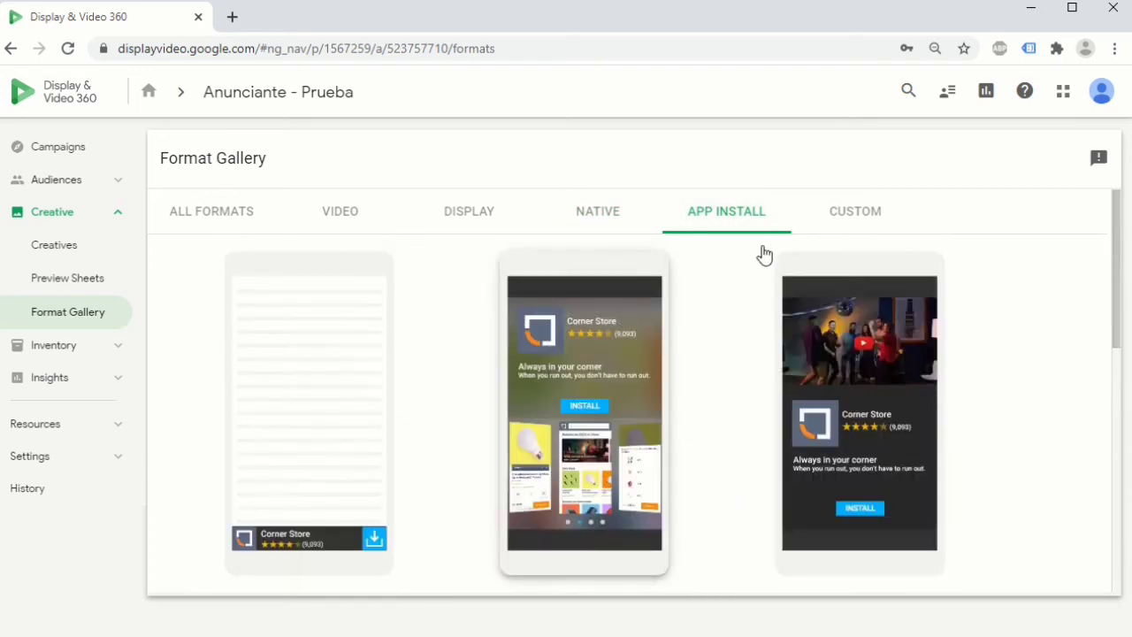
click(852, 215)
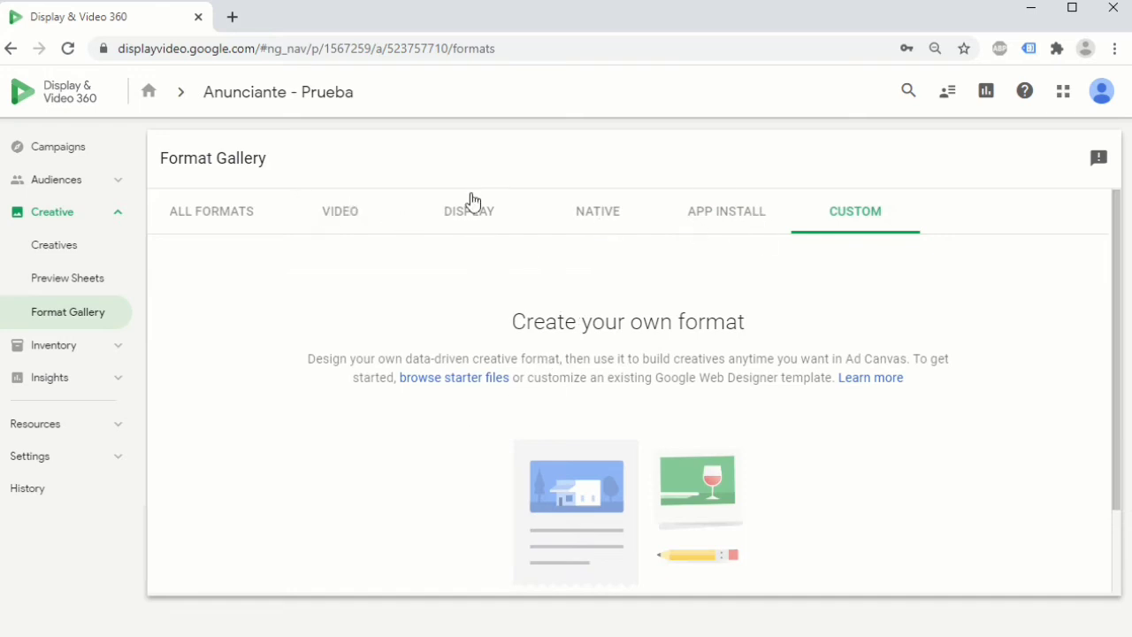
click(238, 223)
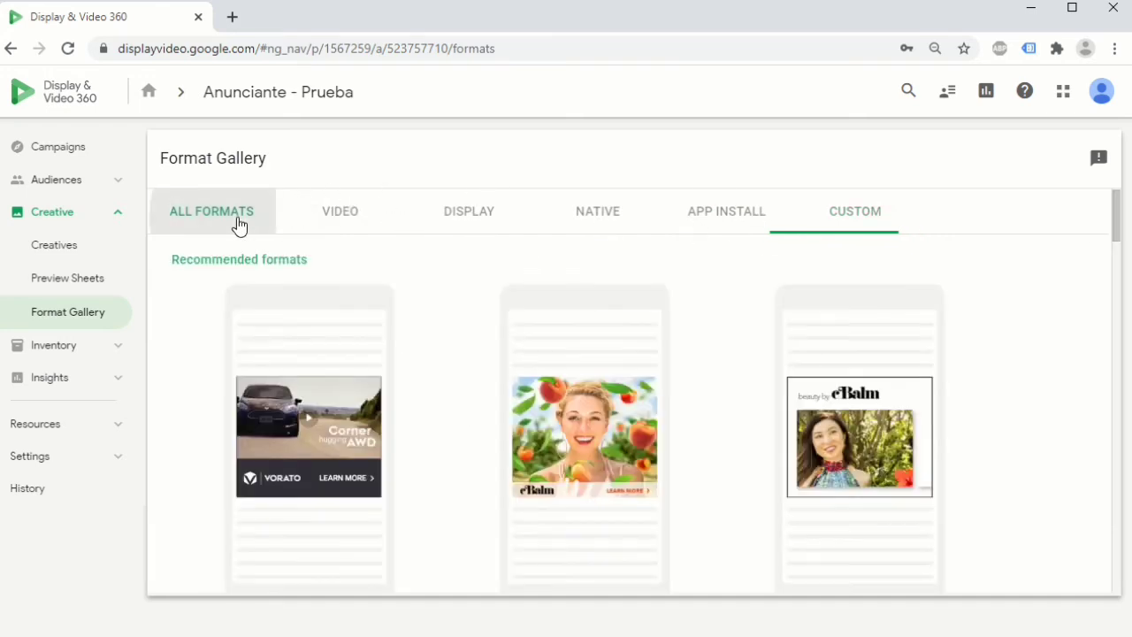
click(121, 222)
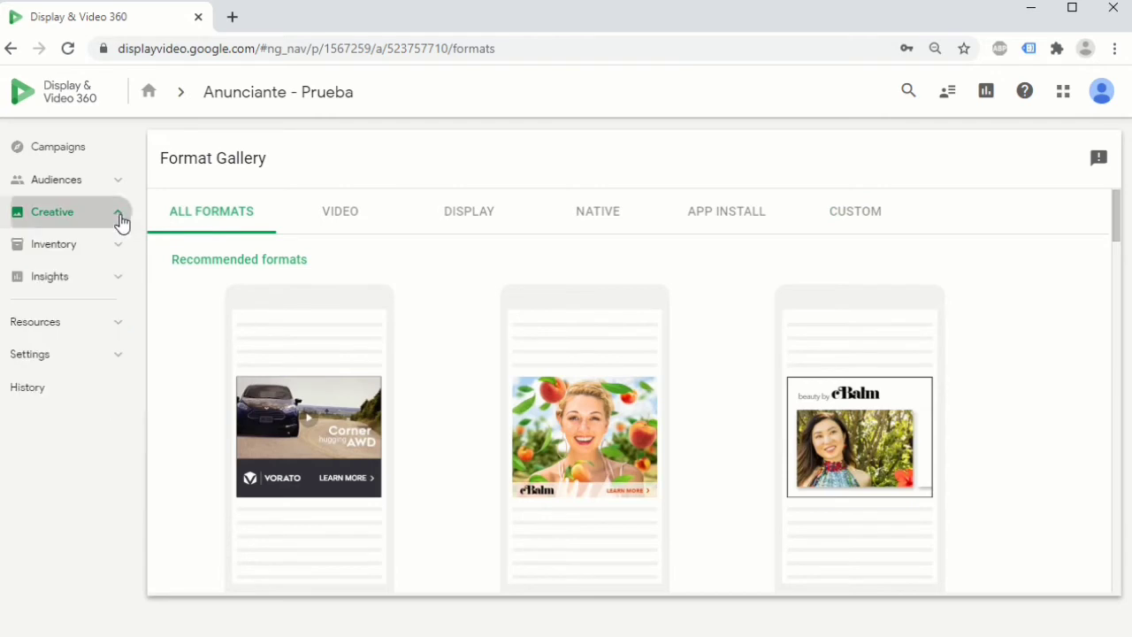
Look through the advertiser's inventory pages: Plans, My Inventory, Marketplace and Negotiations
click(117, 255)
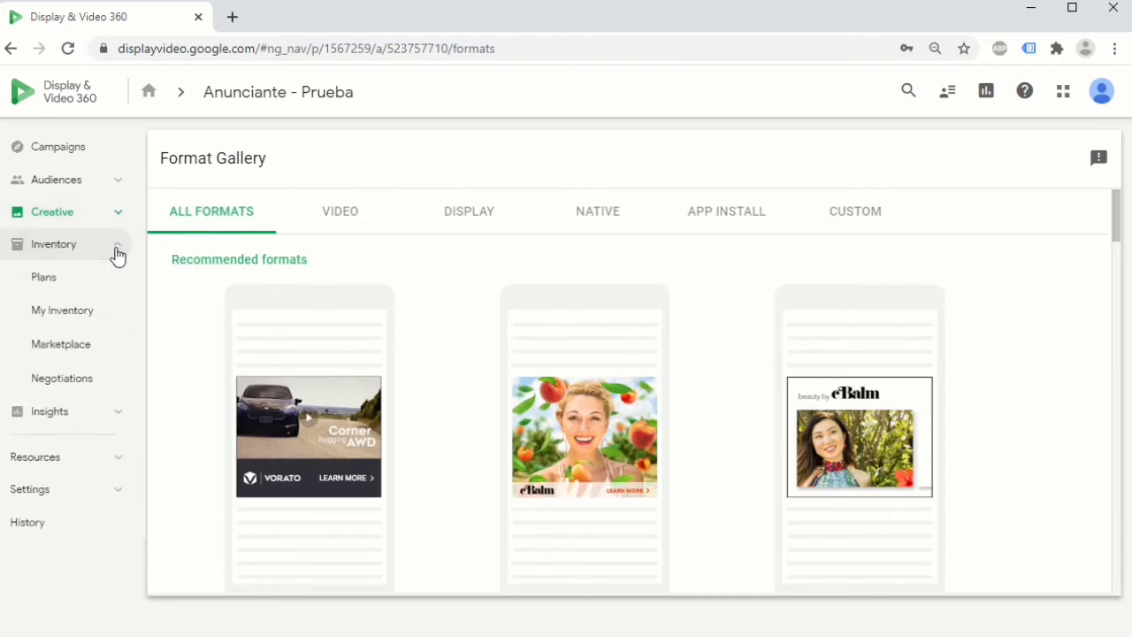
click(65, 283)
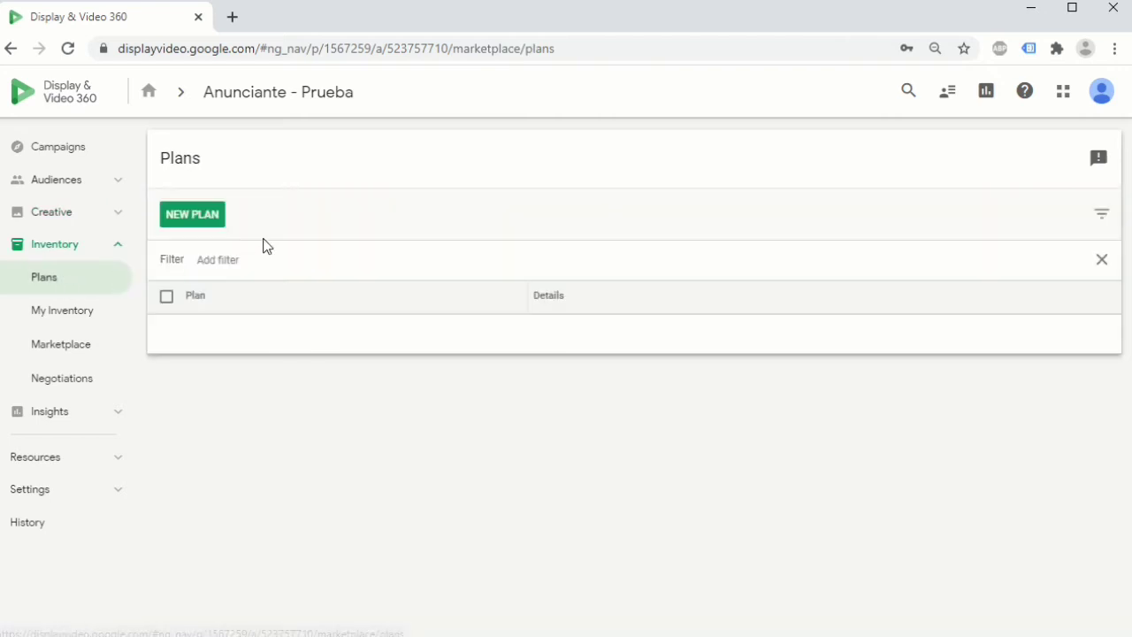
click(100, 322)
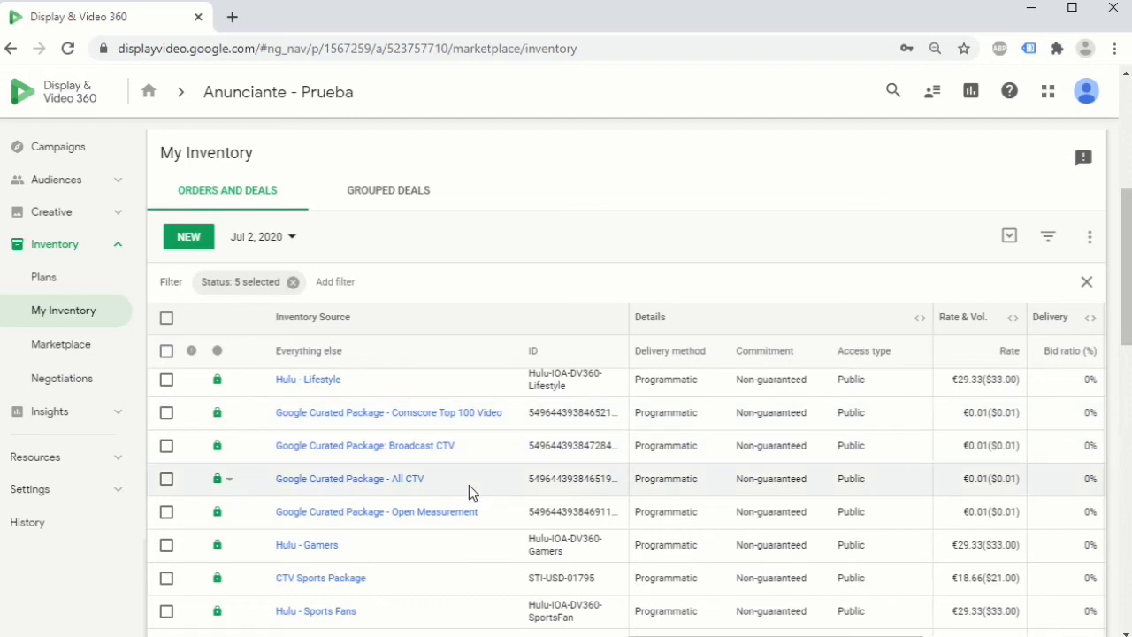
click(105, 354)
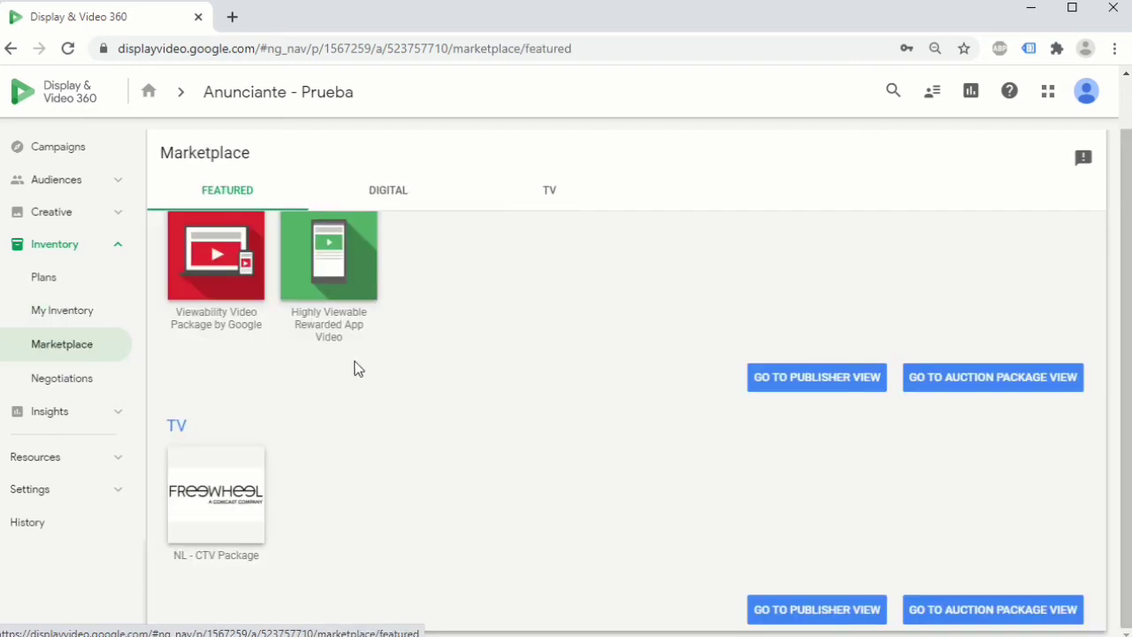
click(78, 380)
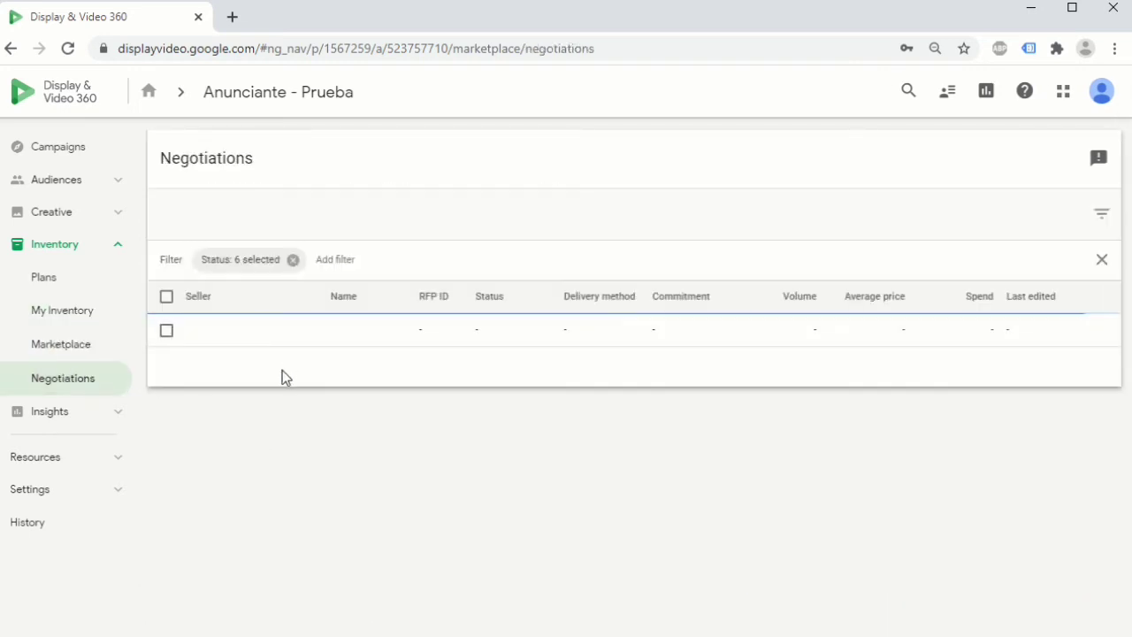
click(89, 246)
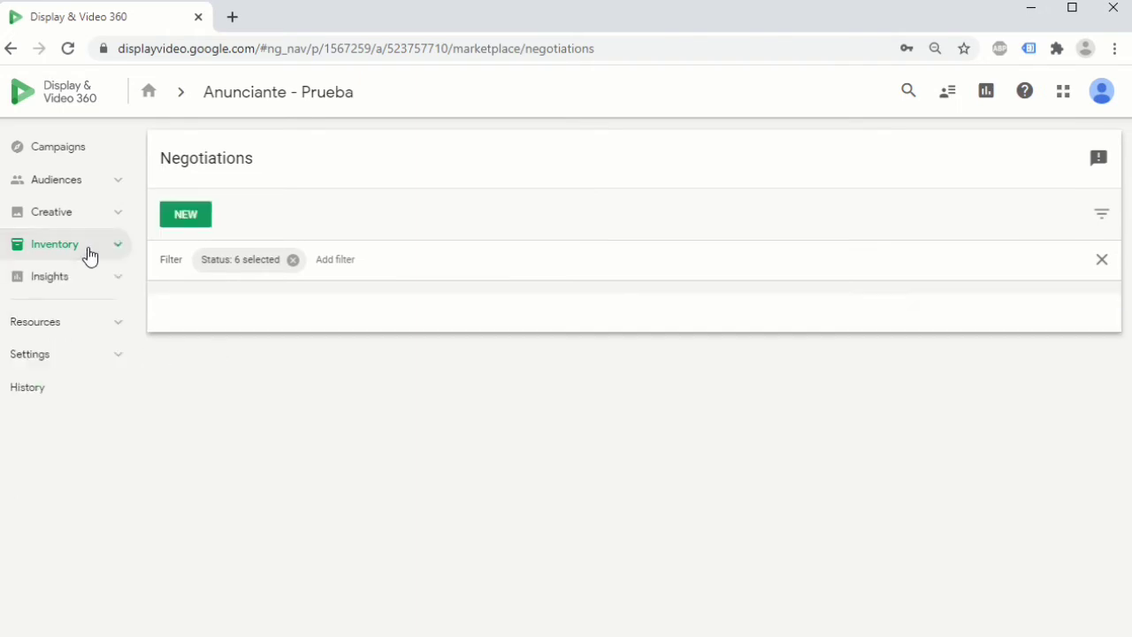
Check where Reports and Dashboards are offered, both under Insights and in the header, without opening either
click(99, 281)
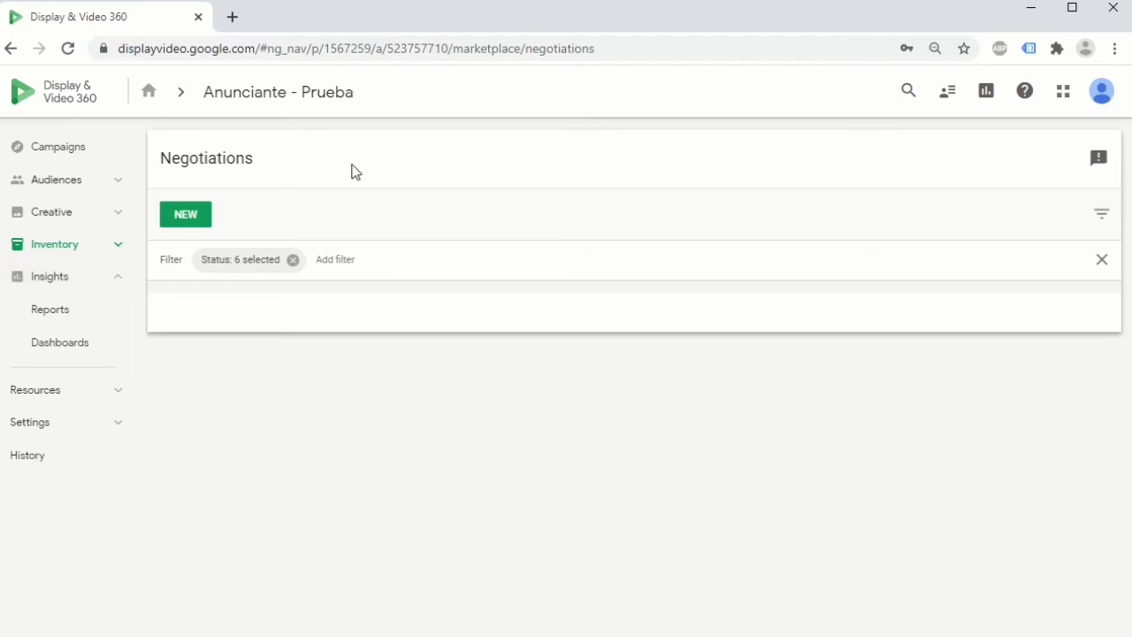
click(989, 93)
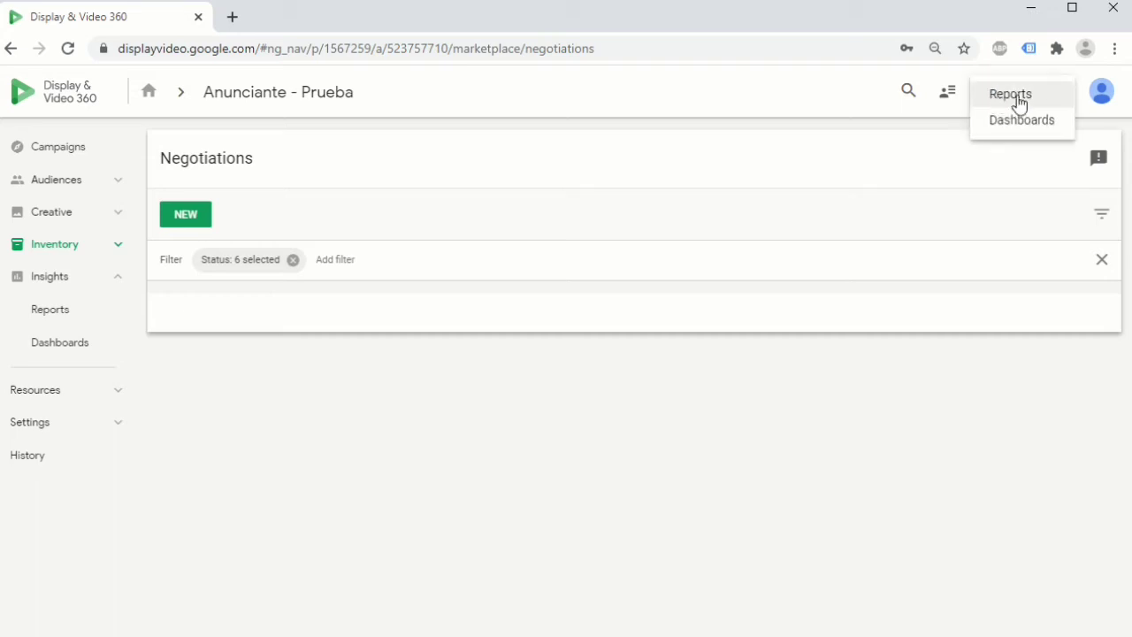
click(772, 100)
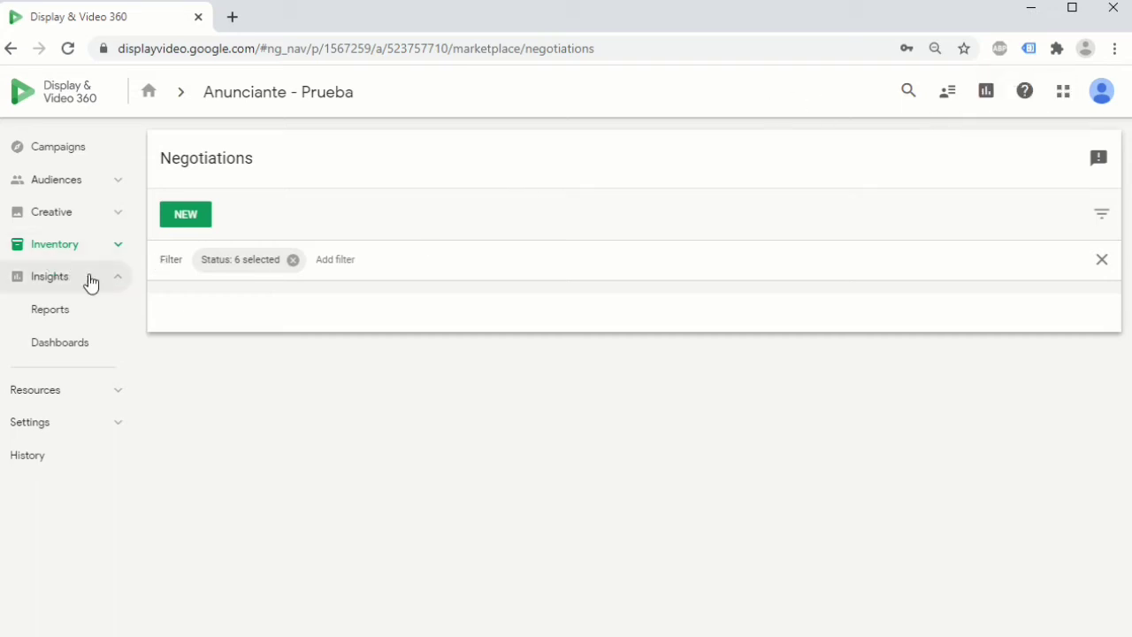
click(121, 279)
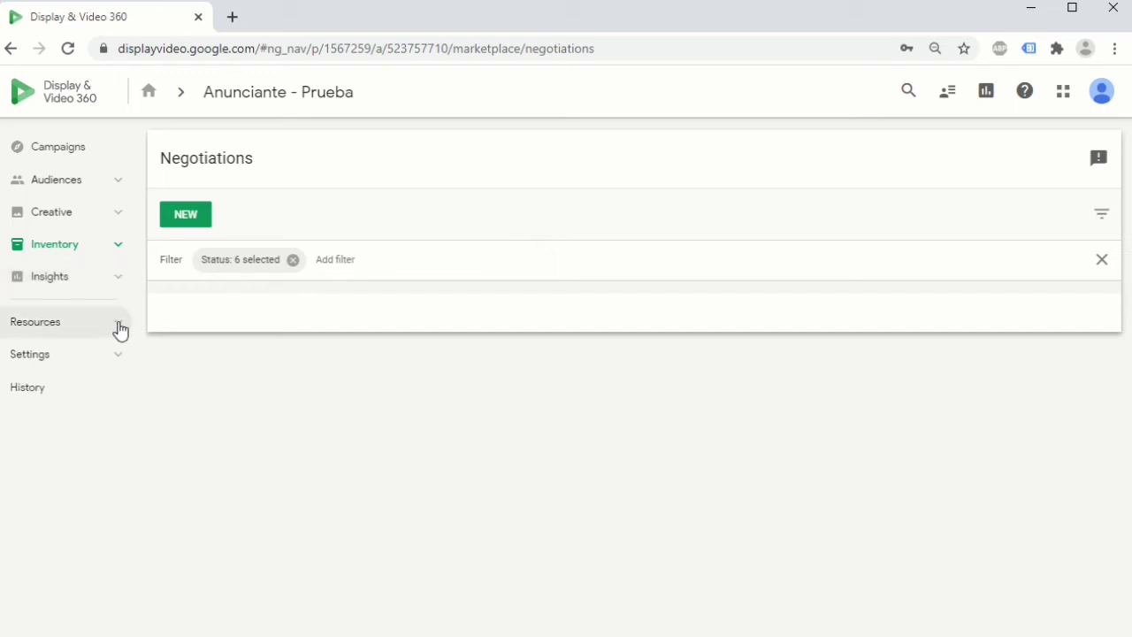
View the advertiser's Brand Controls, Channels & Keywords and Floodlight Group pages under Resources
click(120, 329)
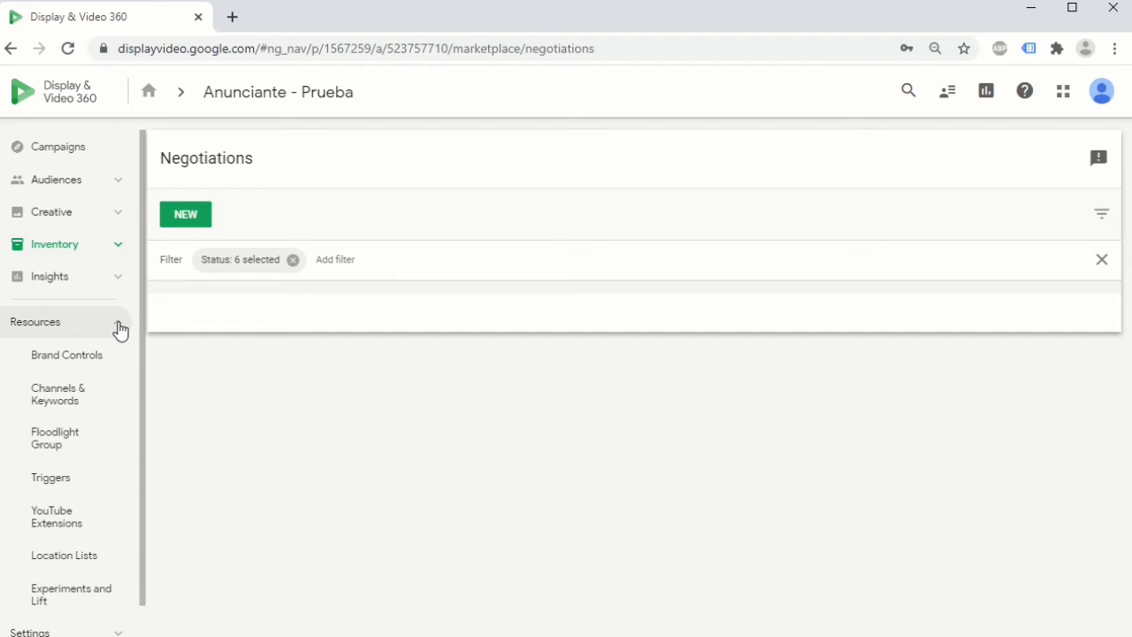
scroll(120, 329, down, 1)
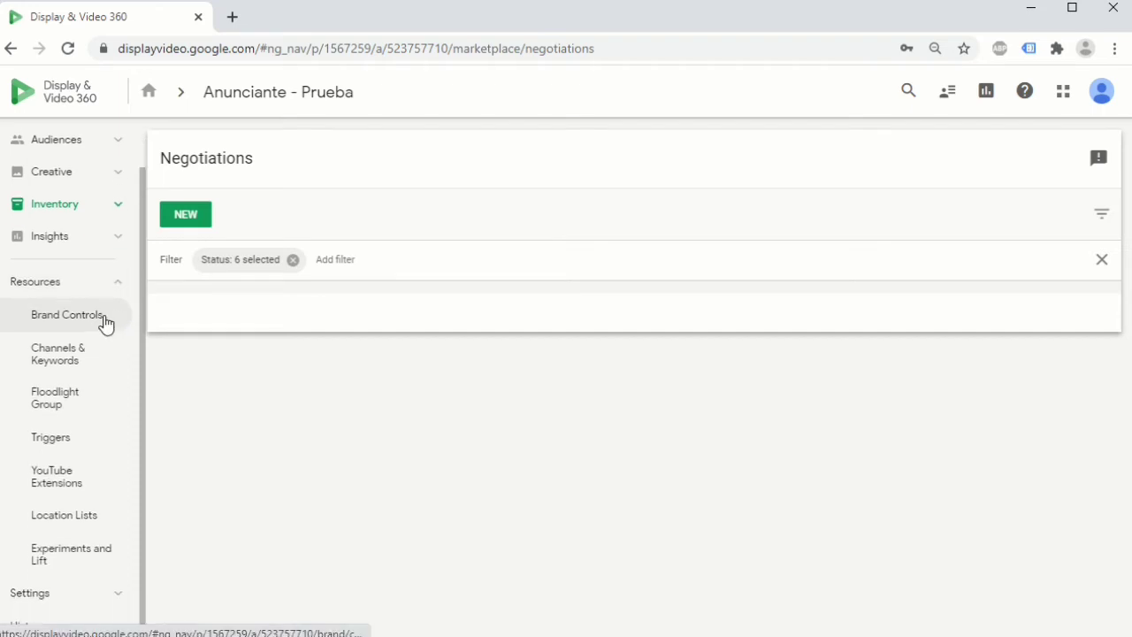
click(105, 324)
click(86, 366)
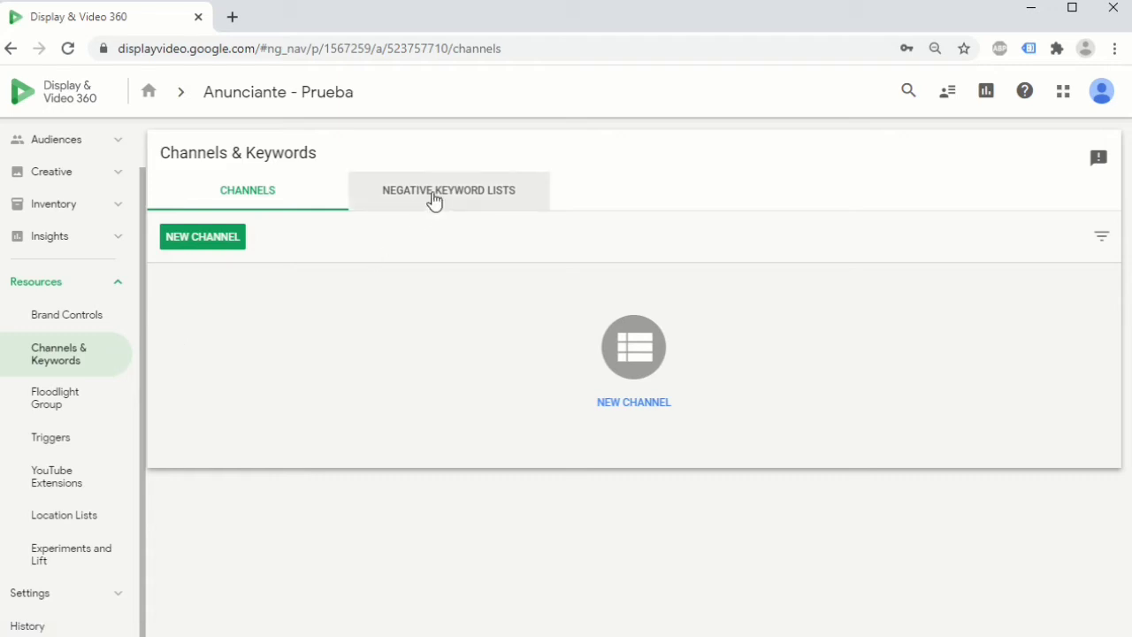
click(85, 402)
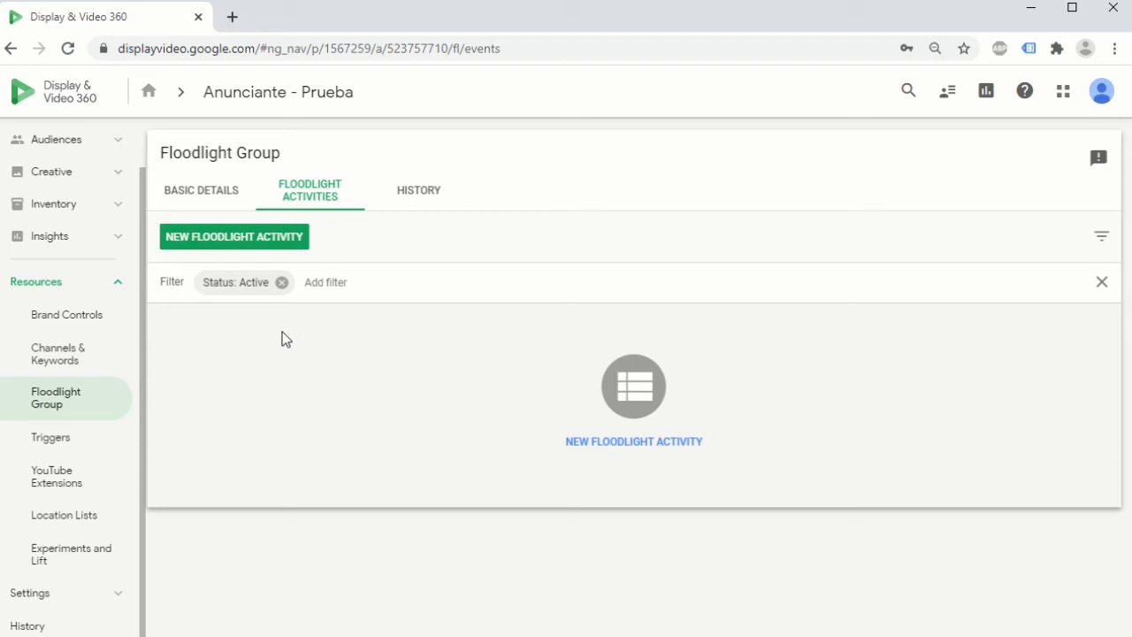
View the Triggers, YouTube Extensions, Location Lists and Experiments and Lift resource pages, and collapse the Resources section
click(75, 450)
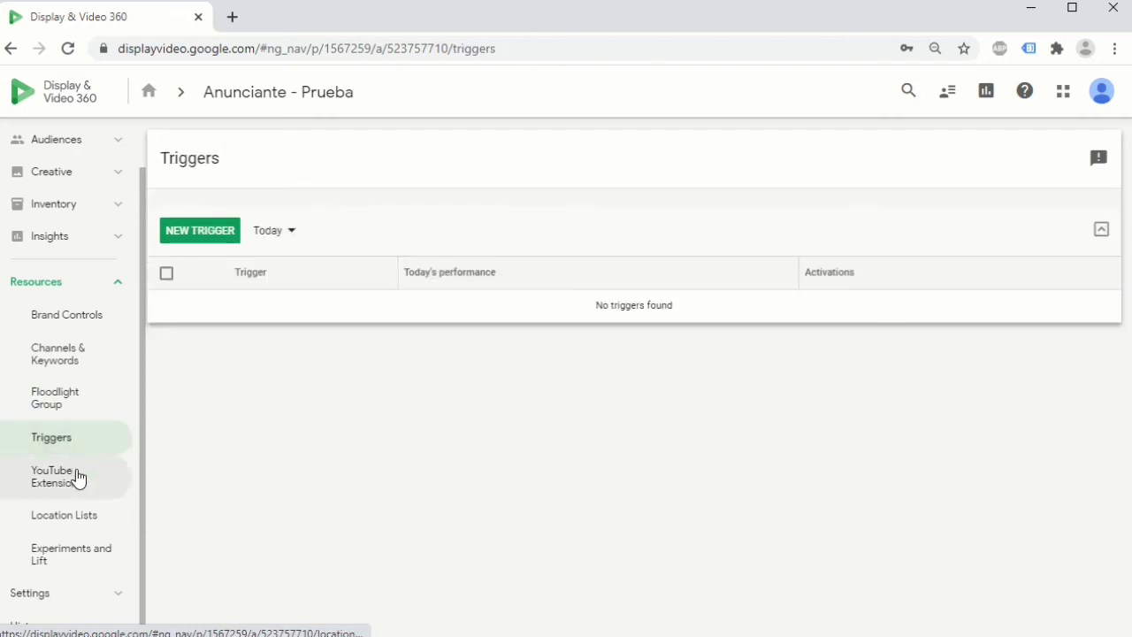
click(85, 478)
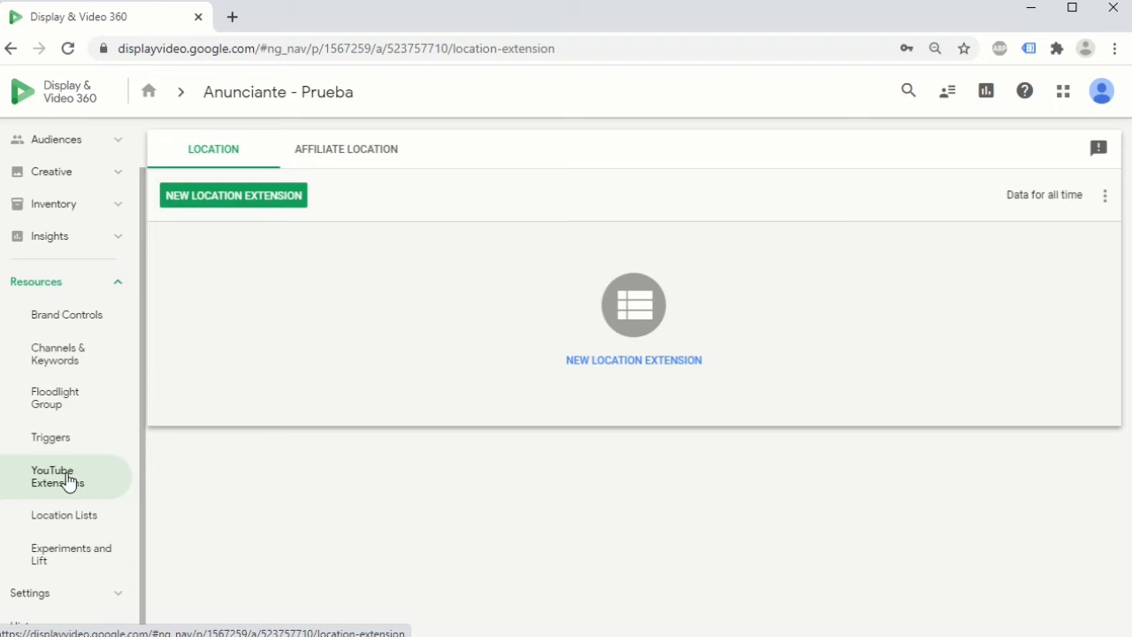
click(106, 529)
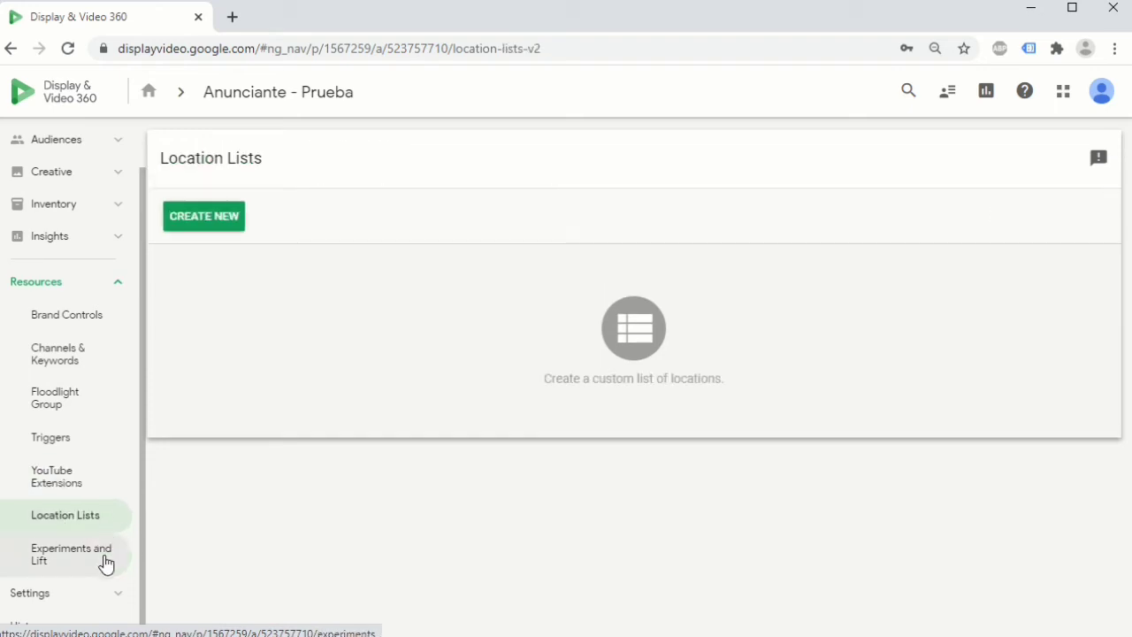
click(106, 564)
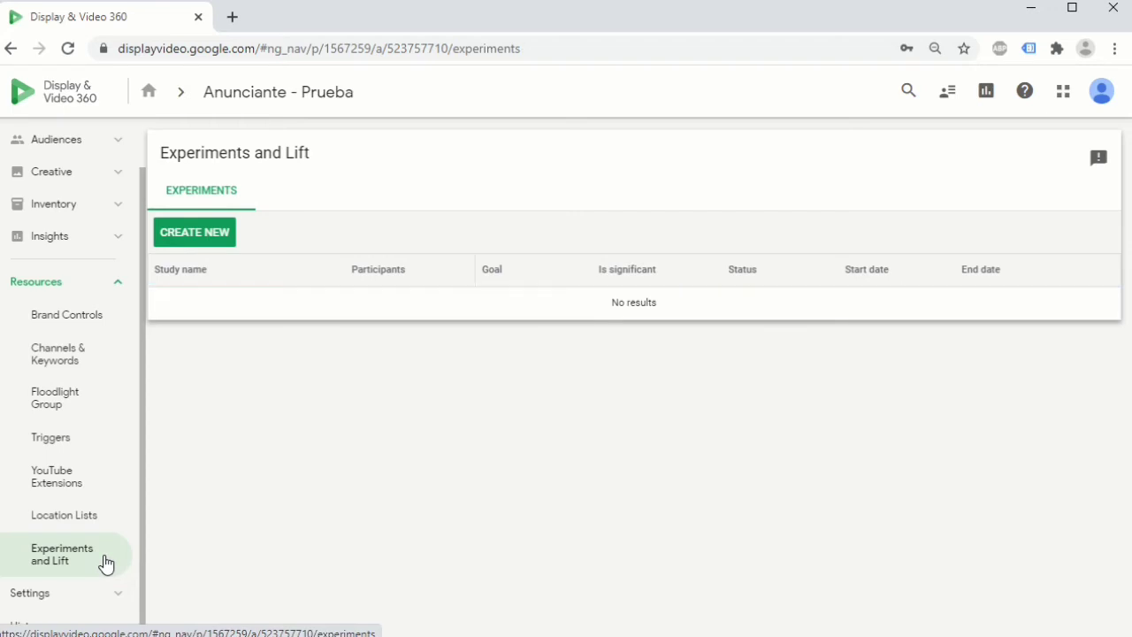
click(120, 285)
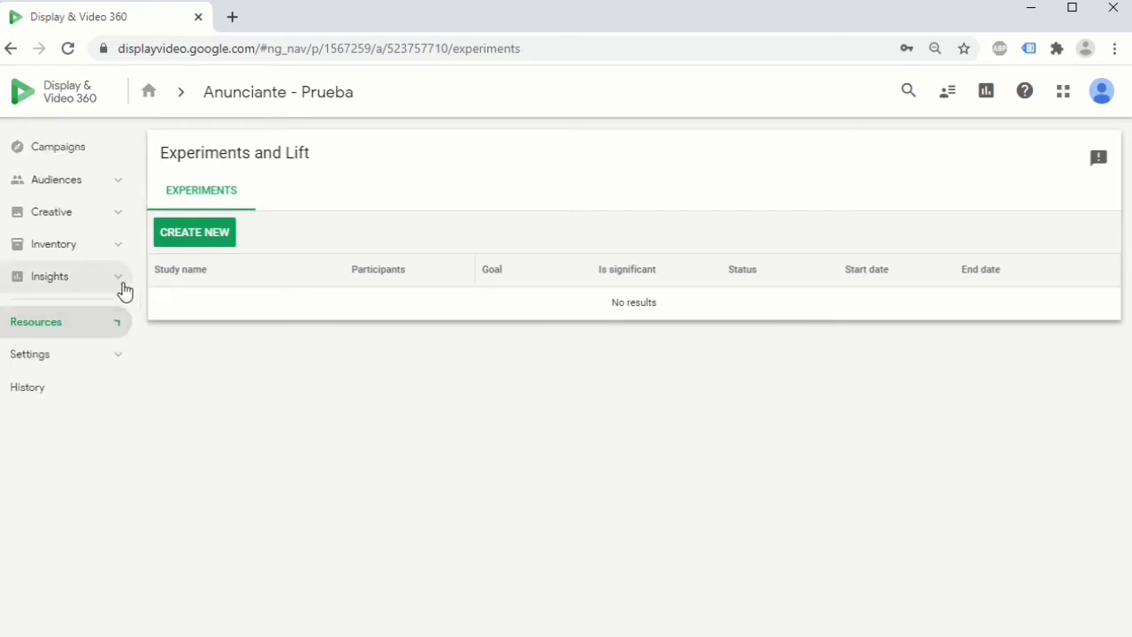
Review the advertiser's Basic Details in the settings, including the currency
click(105, 356)
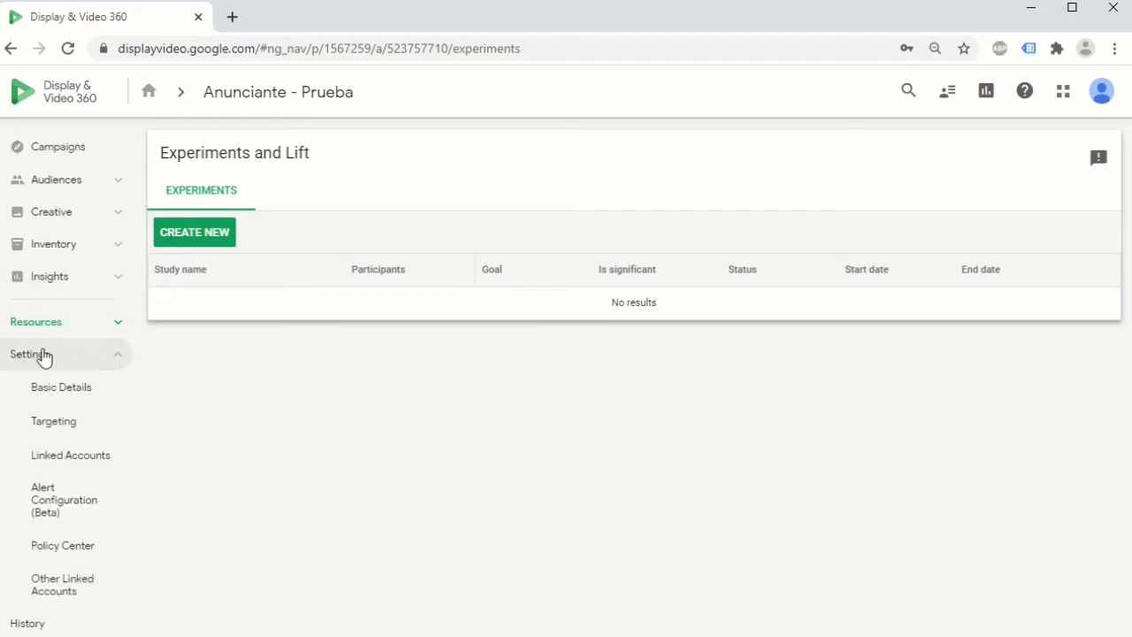
click(85, 398)
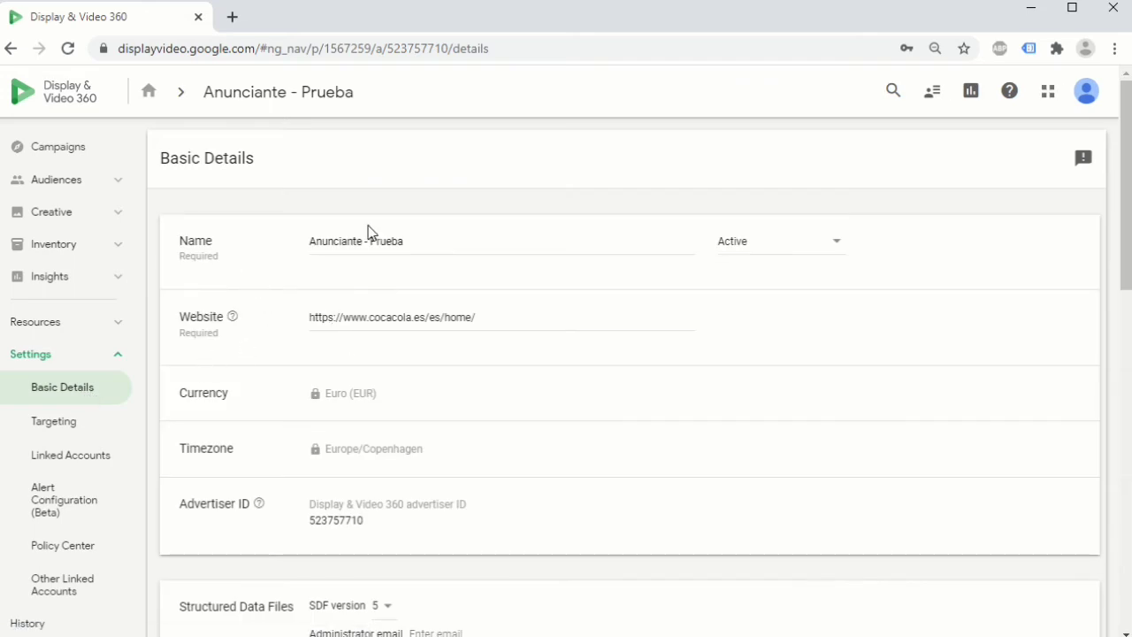
drag(179, 403, 410, 407)
click(398, 396)
Look through the Targeting, Linked Accounts, Alert Configuration, Policy Center and Other Linked Accounts settings, and collapse the Settings section
click(60, 429)
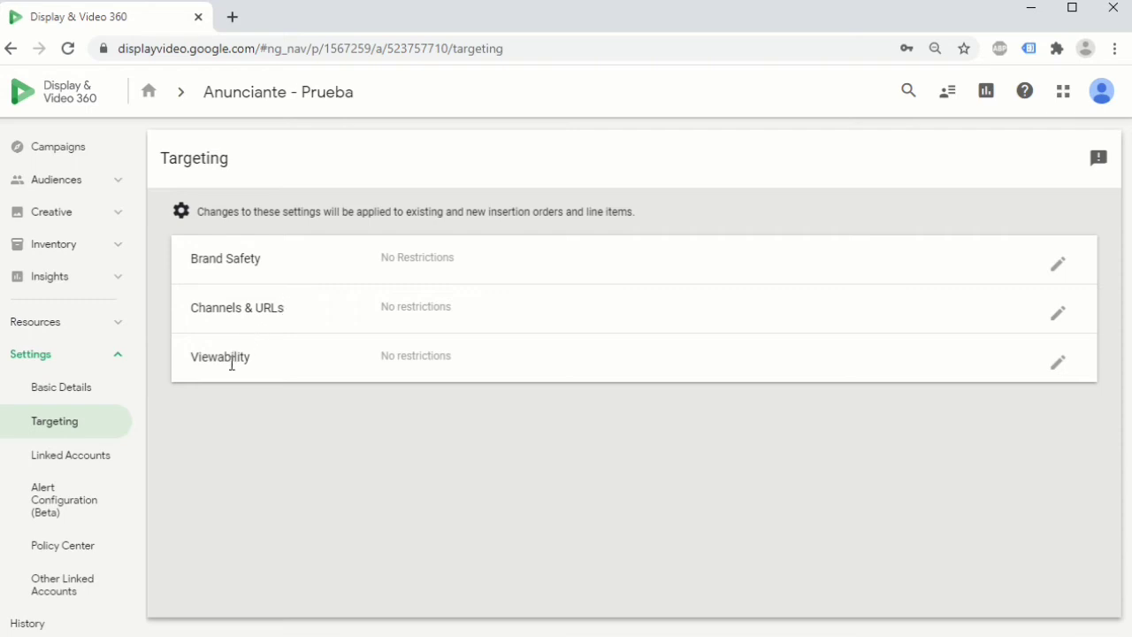
click(84, 466)
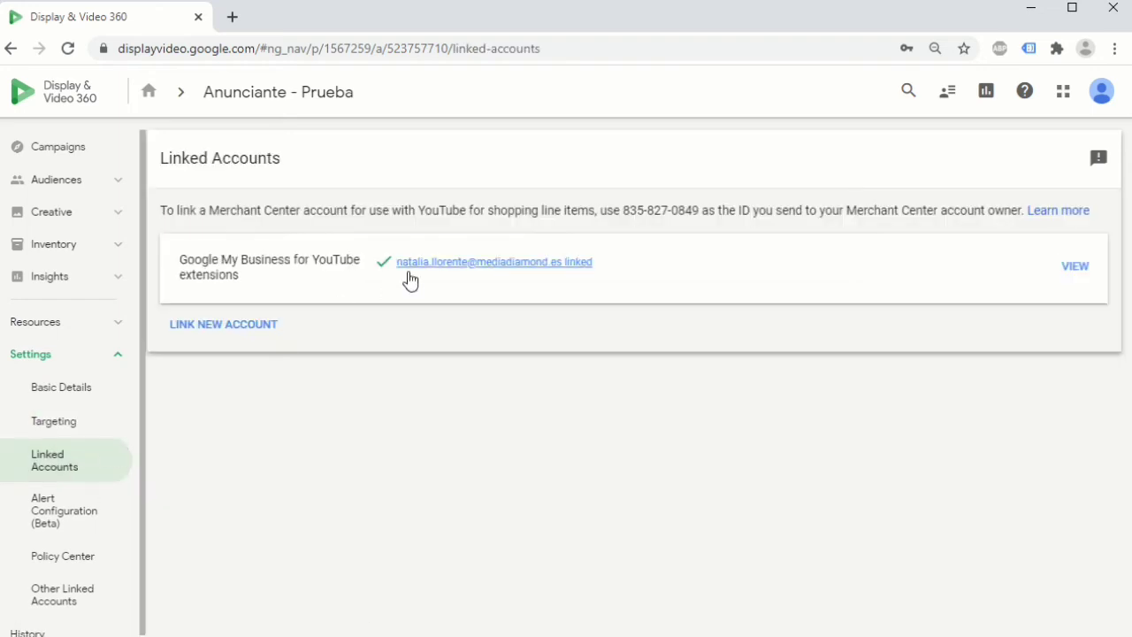
click(69, 519)
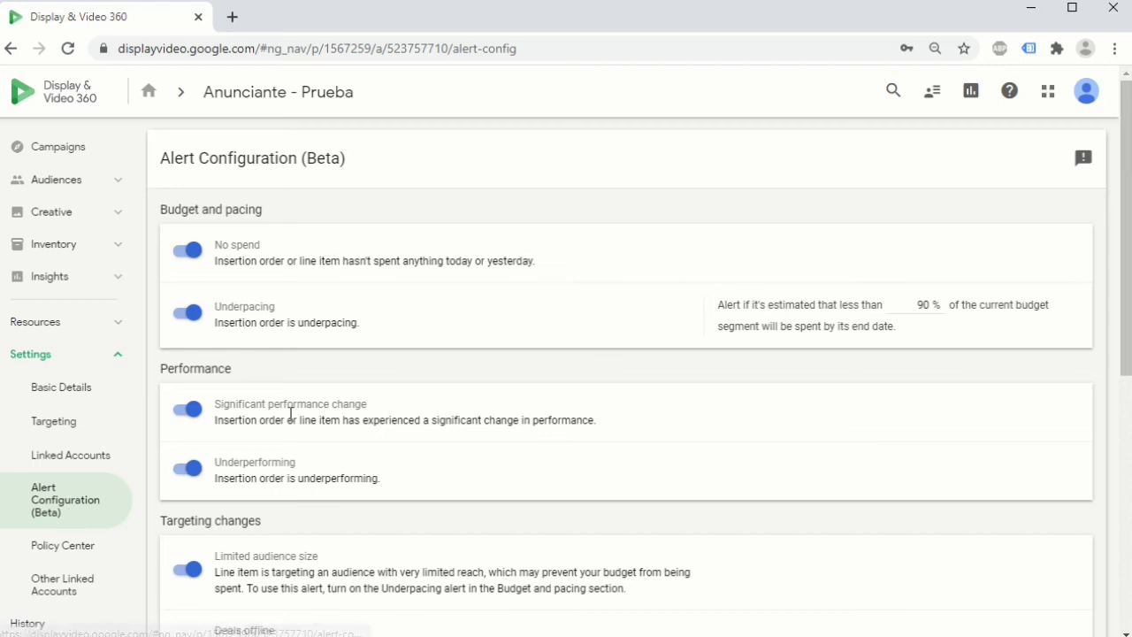
click(88, 550)
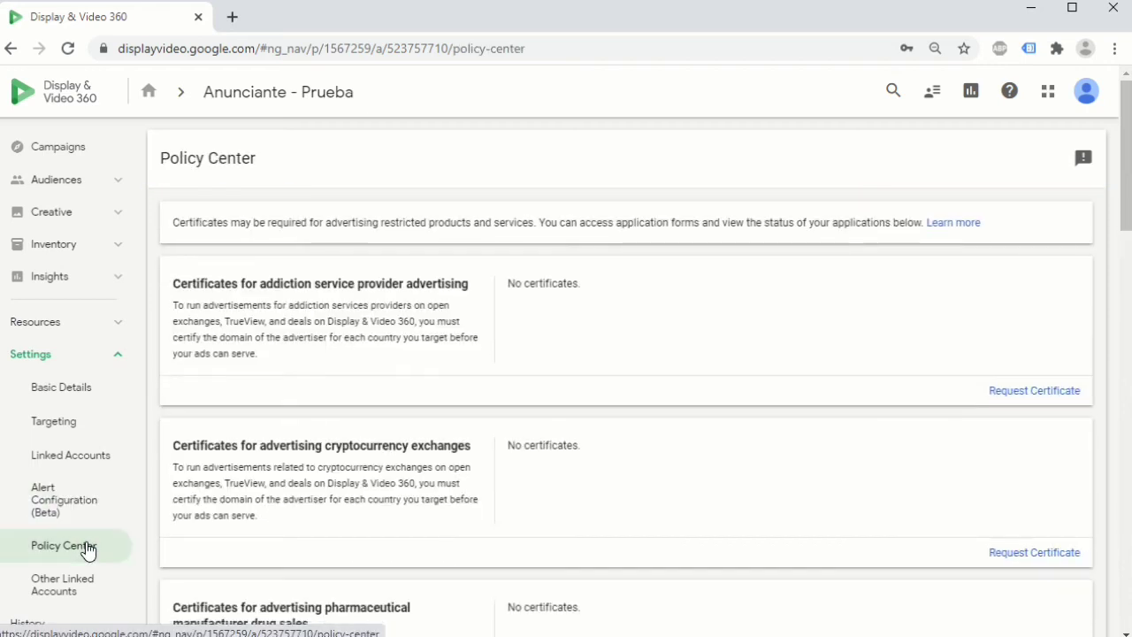
click(81, 598)
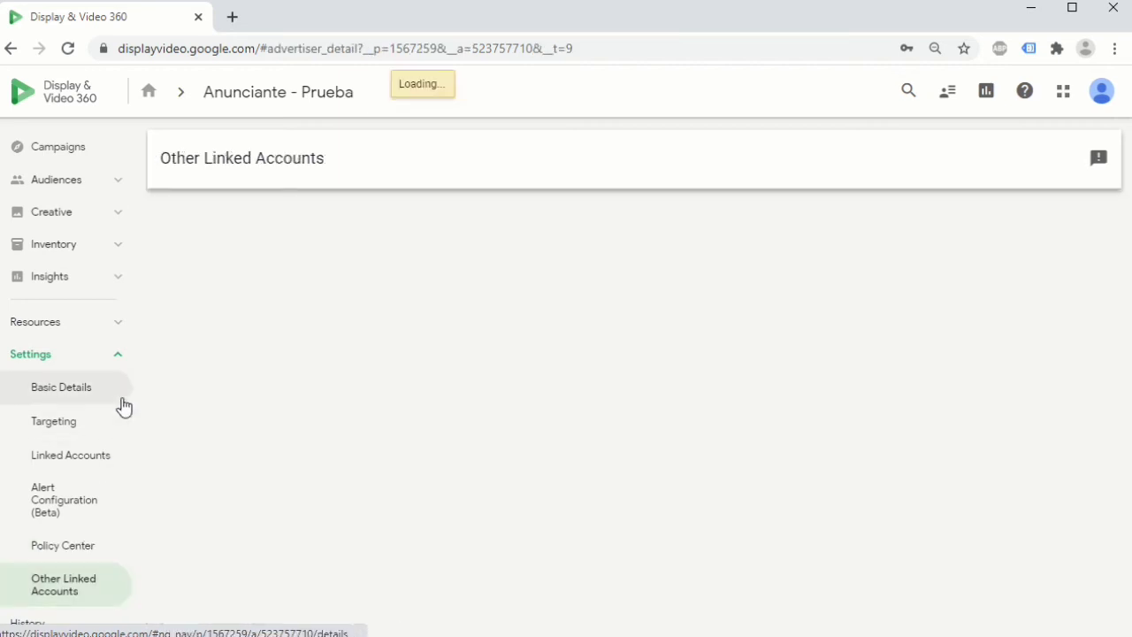
click(122, 362)
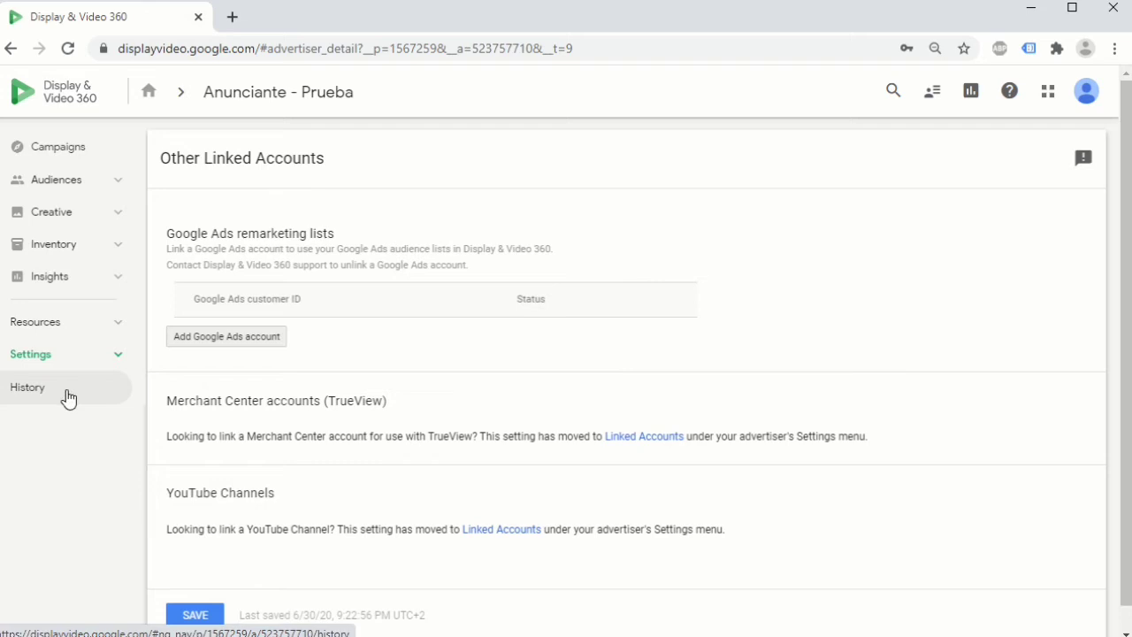
View the advertiser's campaigns and insertion orders, and return to the campaign list
click(86, 150)
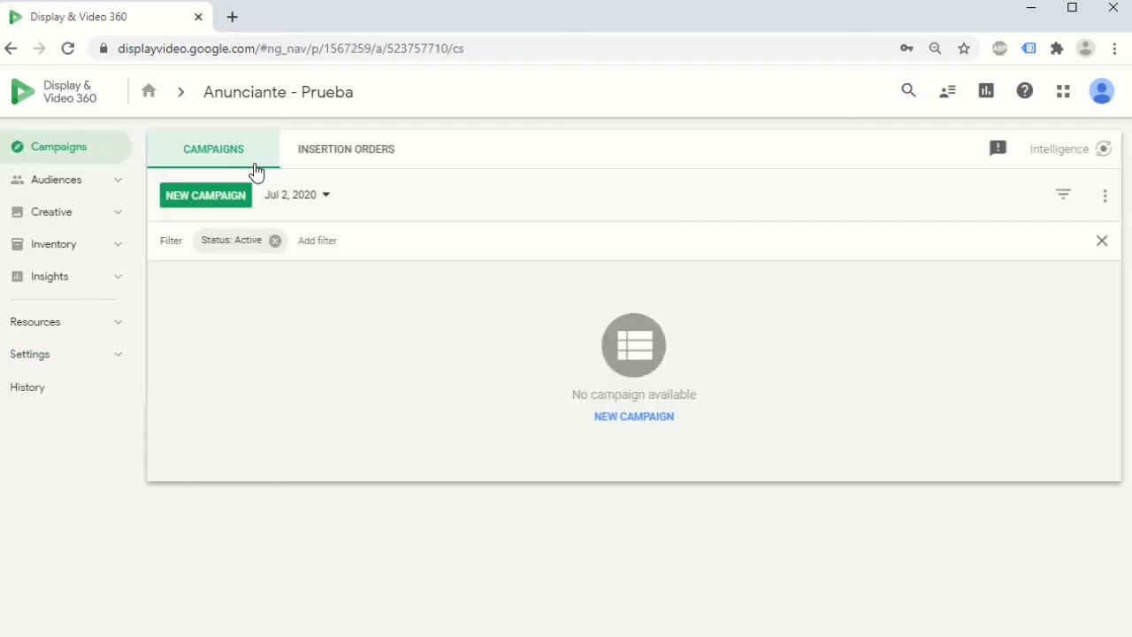
click(375, 166)
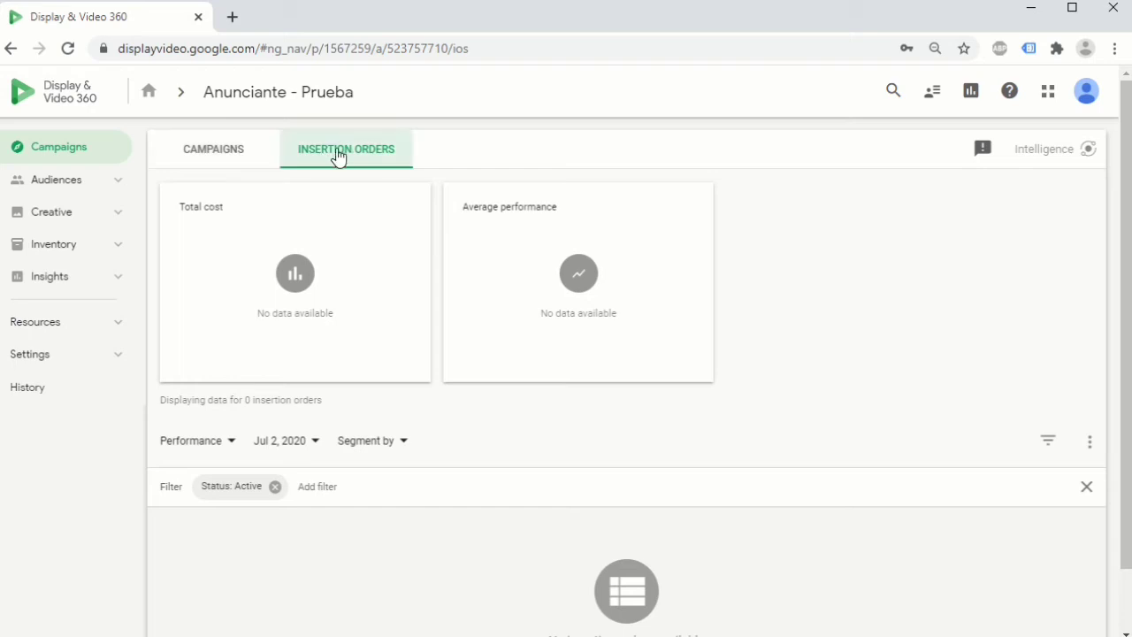
click(235, 157)
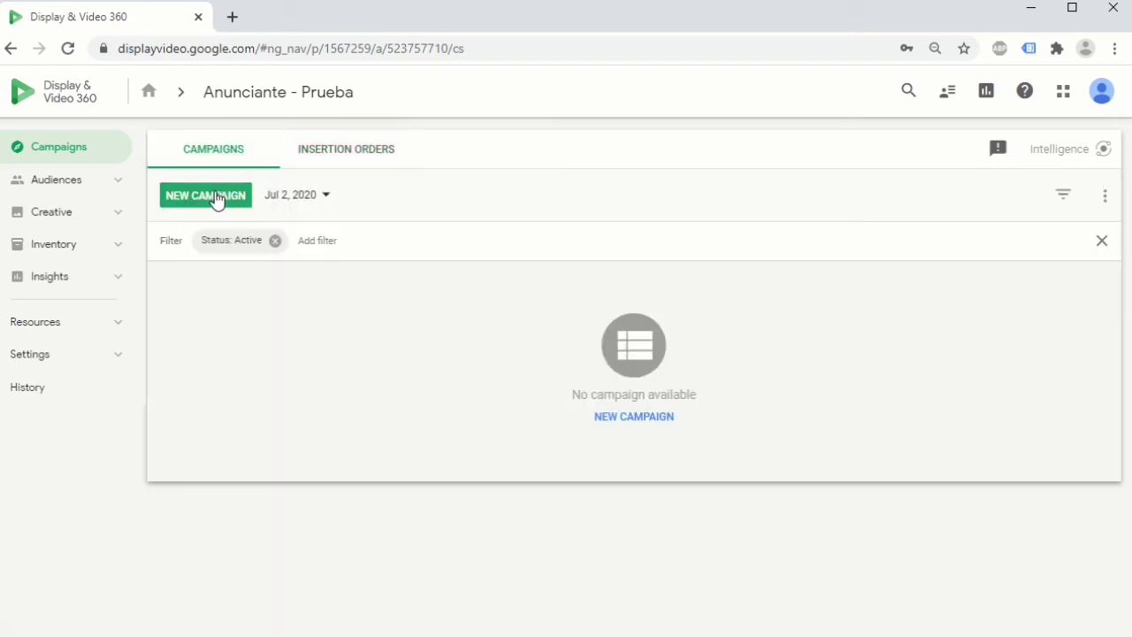
Start a new campaign and name it Campaña 1
click(218, 196)
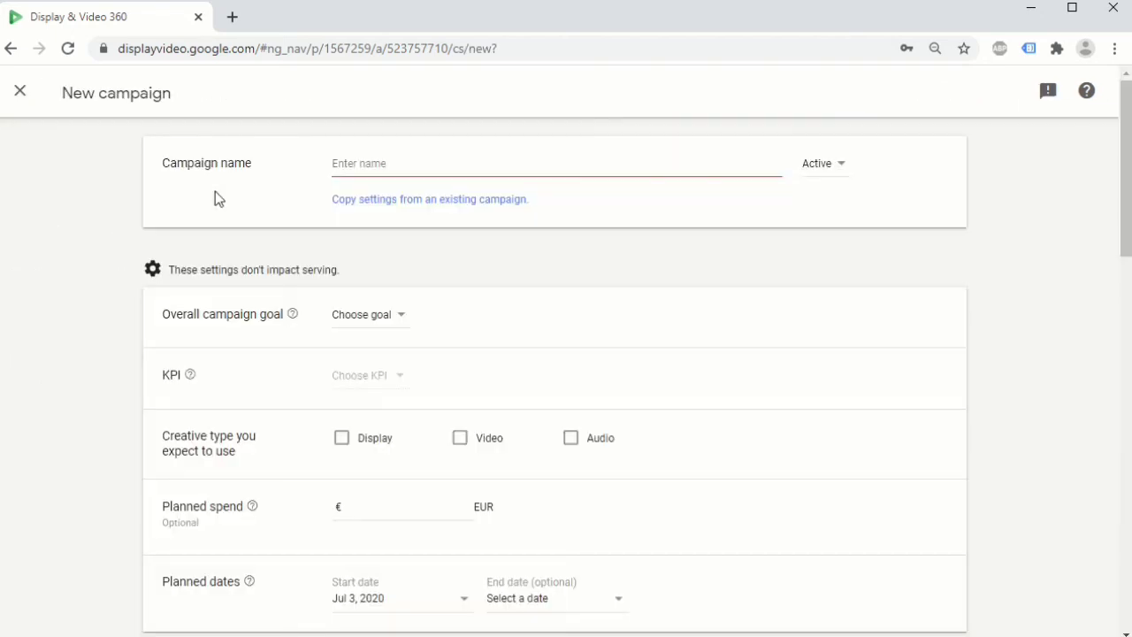
click(379, 166)
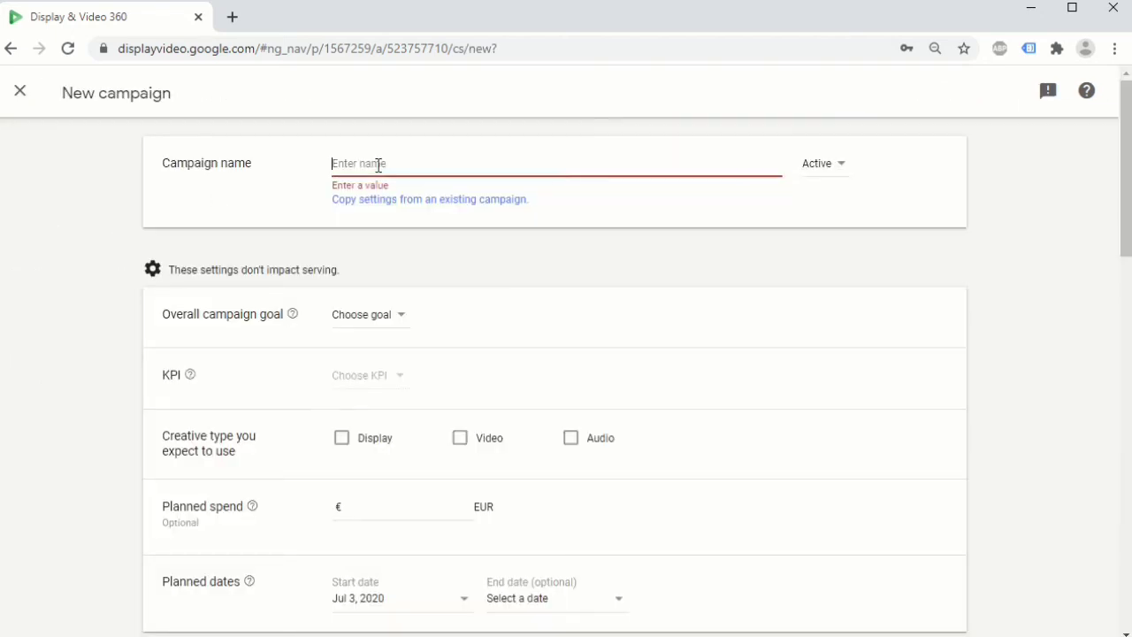
text(Campaña)
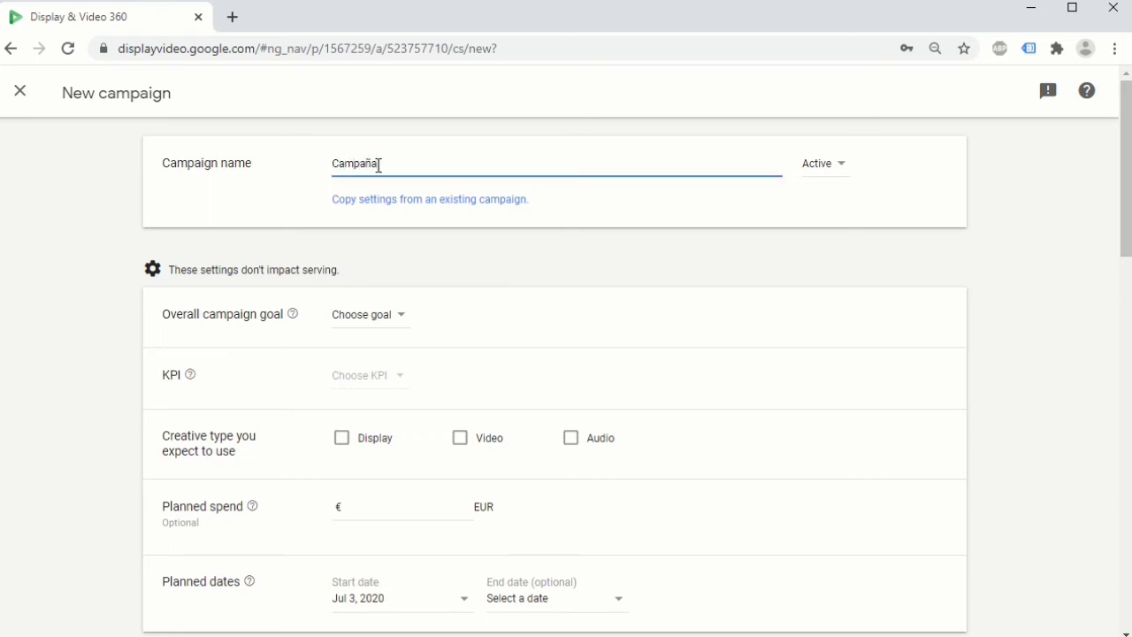
text( 1)
Inspect the option to copy settings from an existing campaign and the campaign status choices, without applying either
click(384, 206)
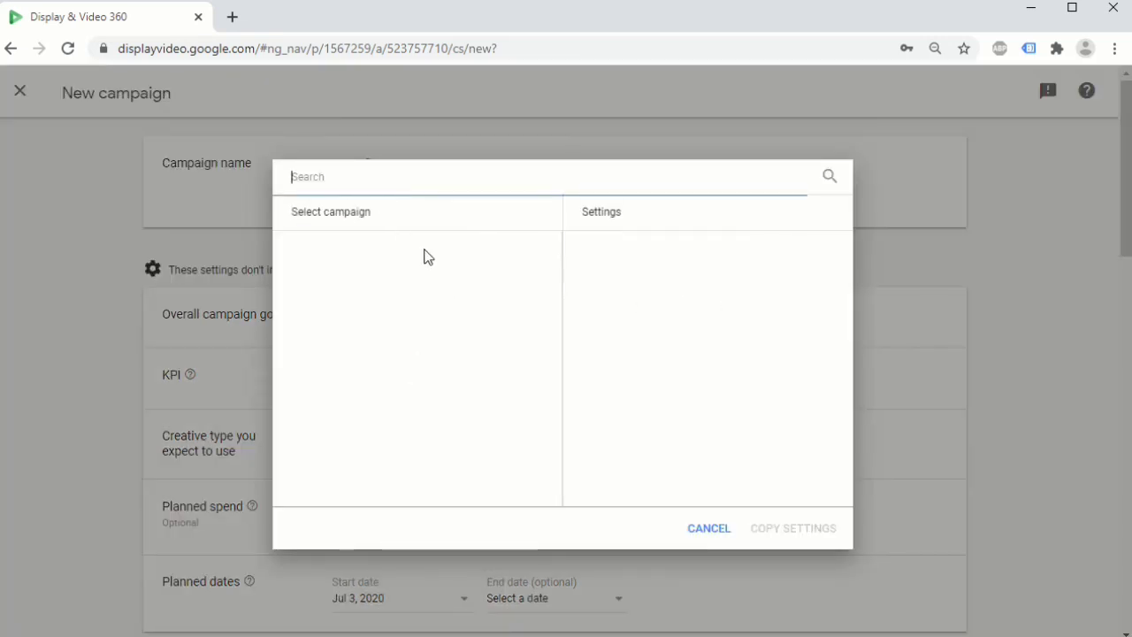
click(704, 528)
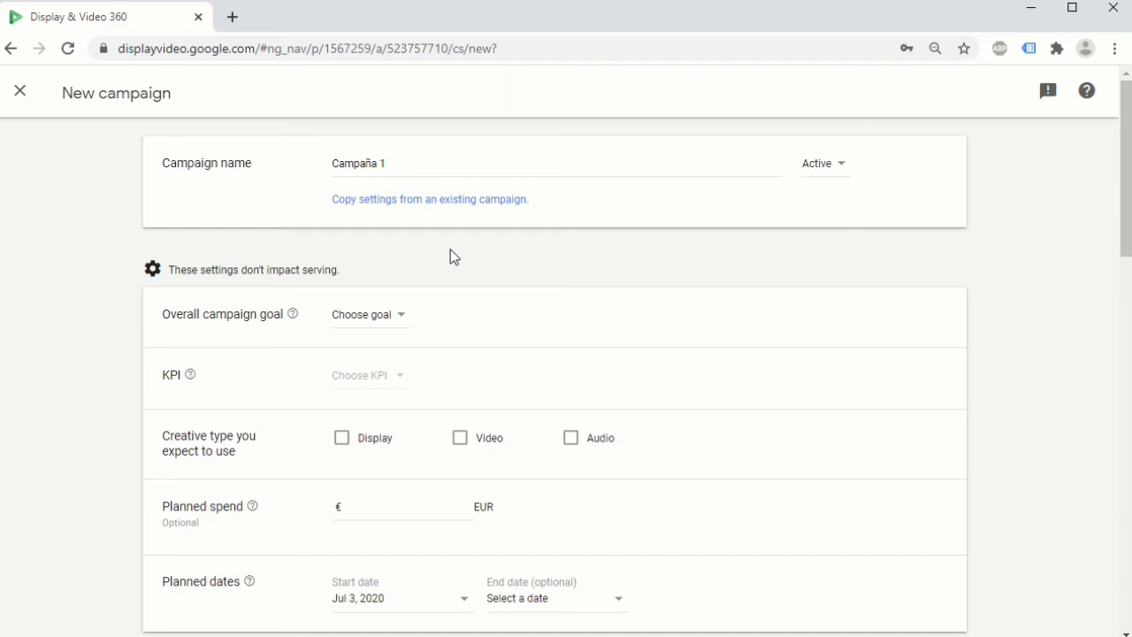
click(838, 174)
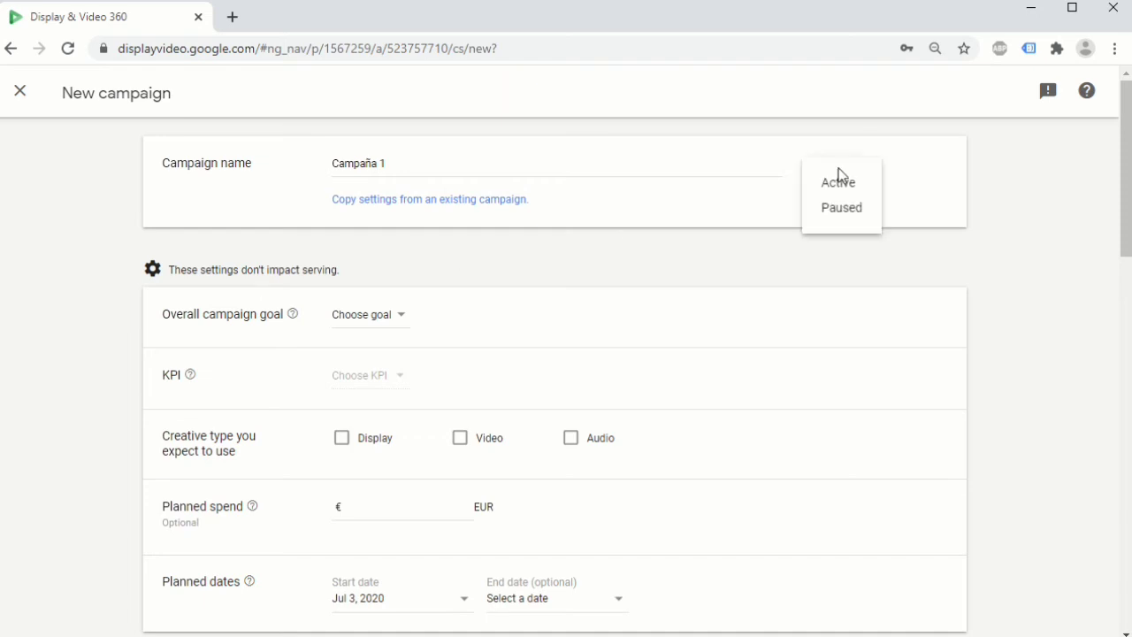
click(693, 211)
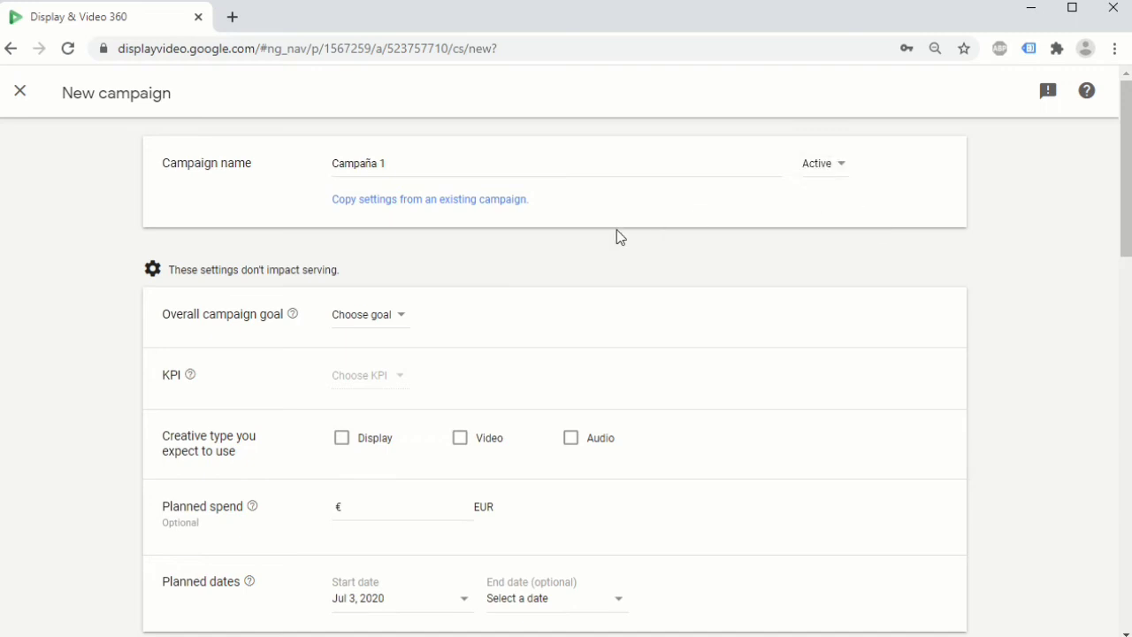
Set the overall campaign goal to Drive online action or visits, and view the KPIs offered for it
click(366, 319)
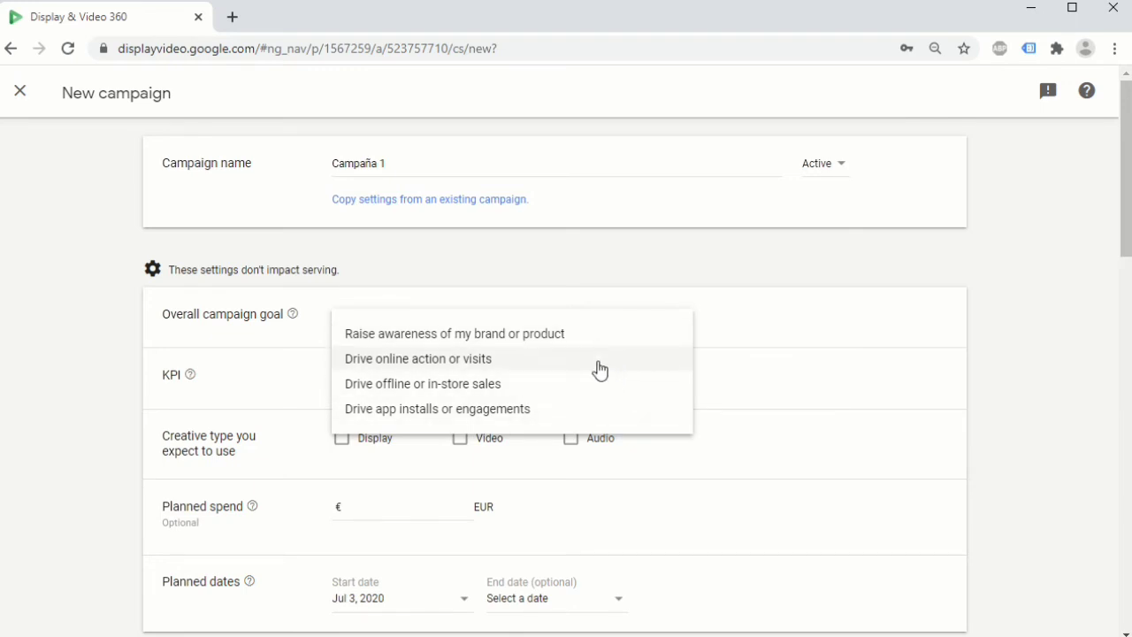
click(491, 366)
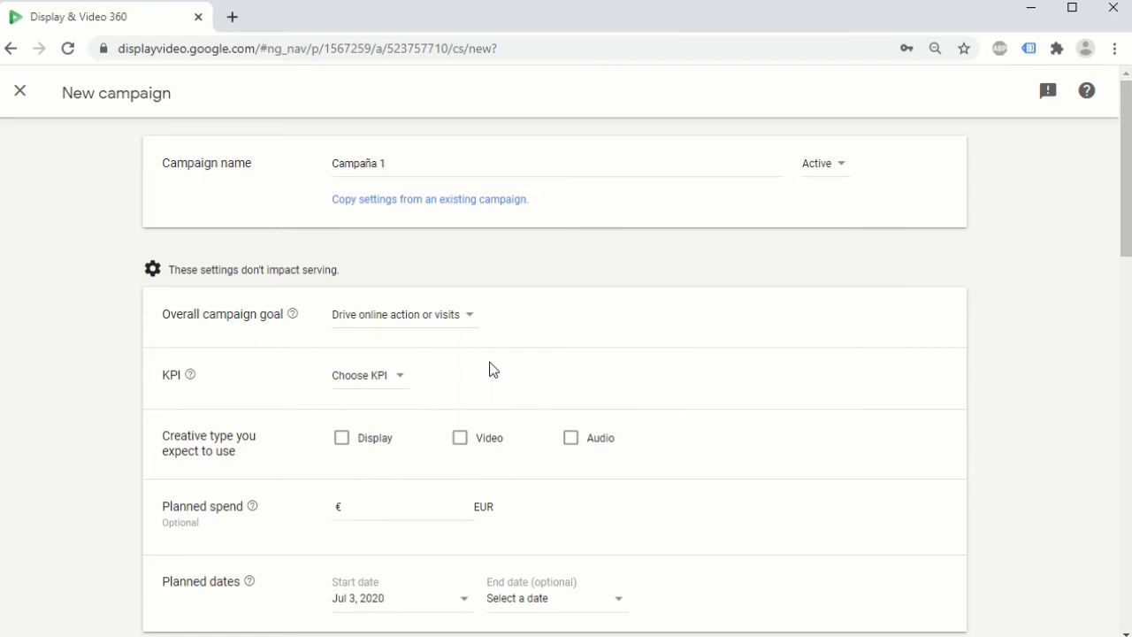
click(392, 376)
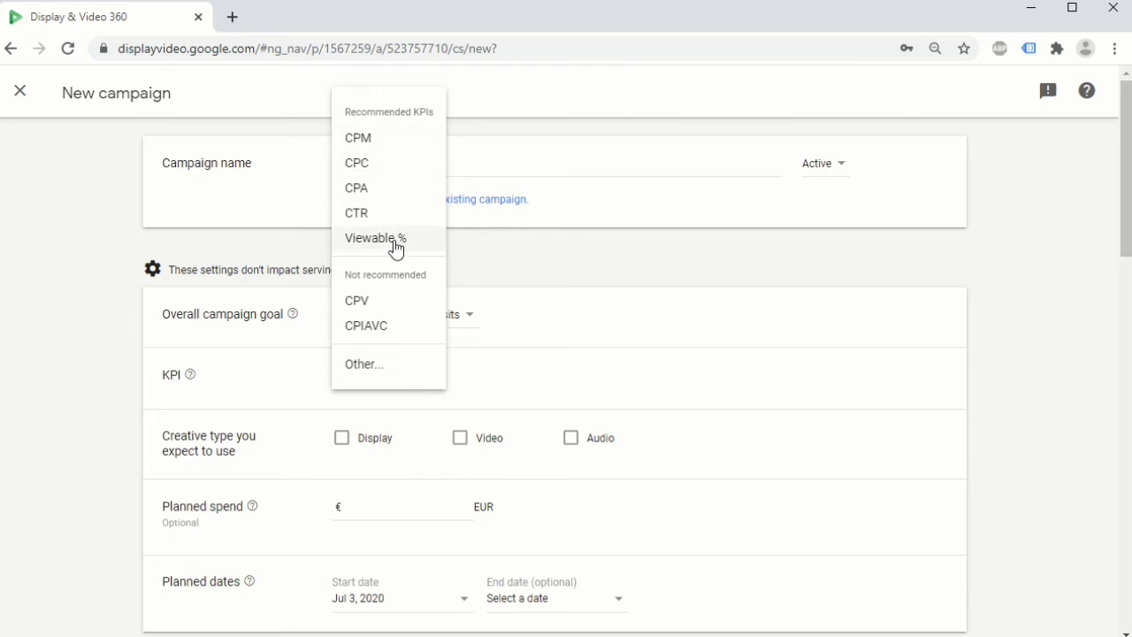
click(502, 330)
Try Raise awareness of my brand or product as the campaign goal, and view the KPIs offered for it
click(457, 331)
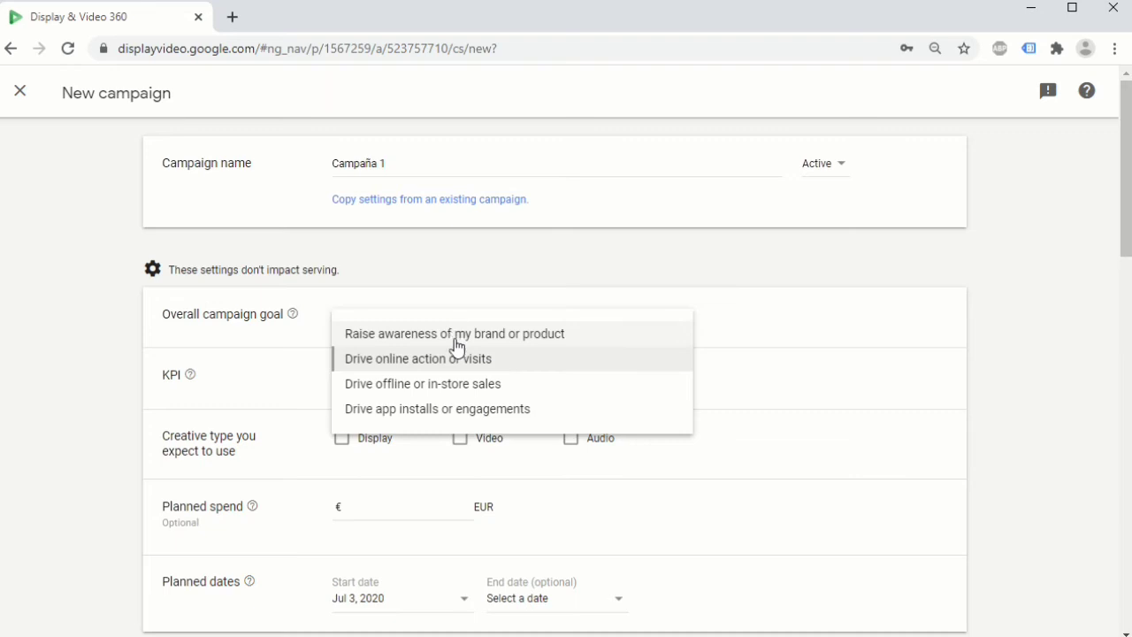
click(454, 335)
click(386, 379)
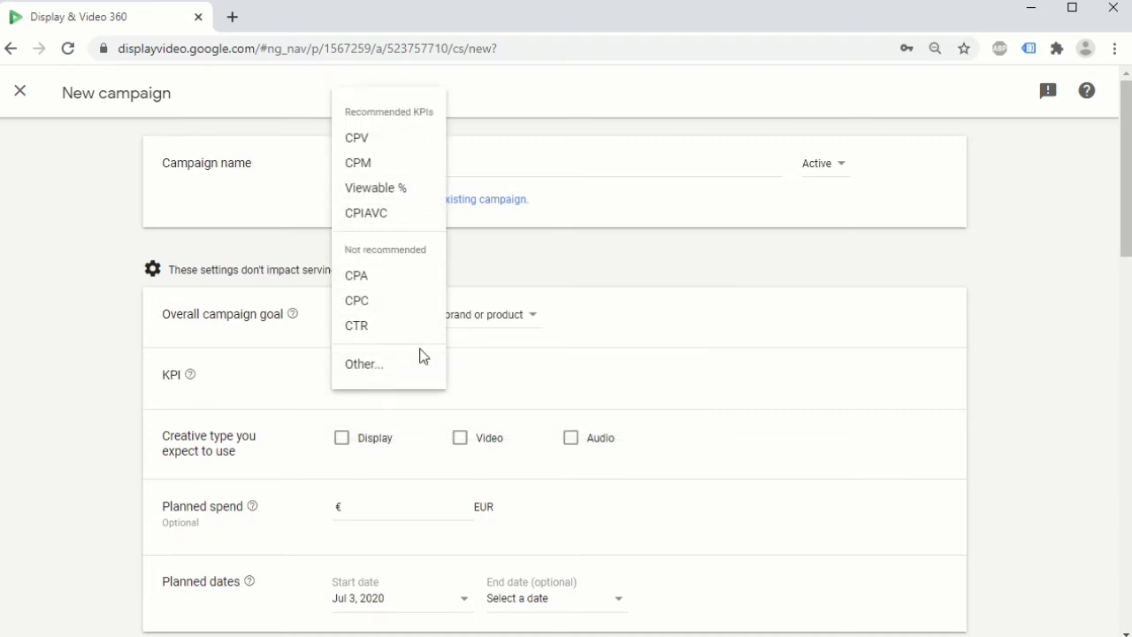
click(500, 334)
Return the campaign goal to Drive online action or visits, and choose CTR as the KPI
click(502, 330)
click(459, 360)
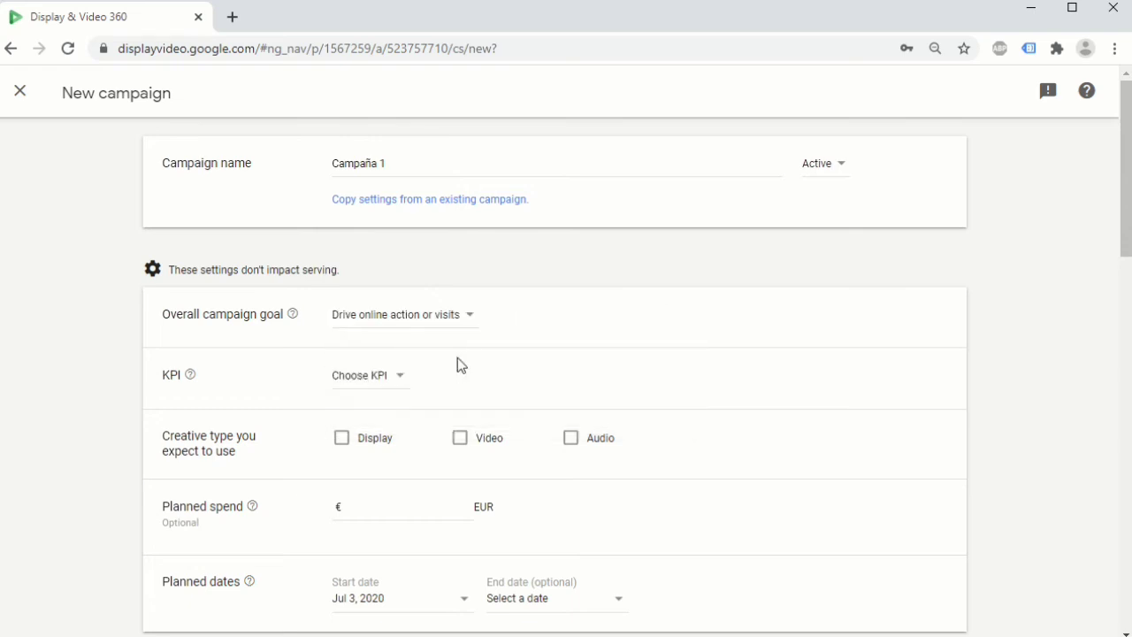
click(357, 382)
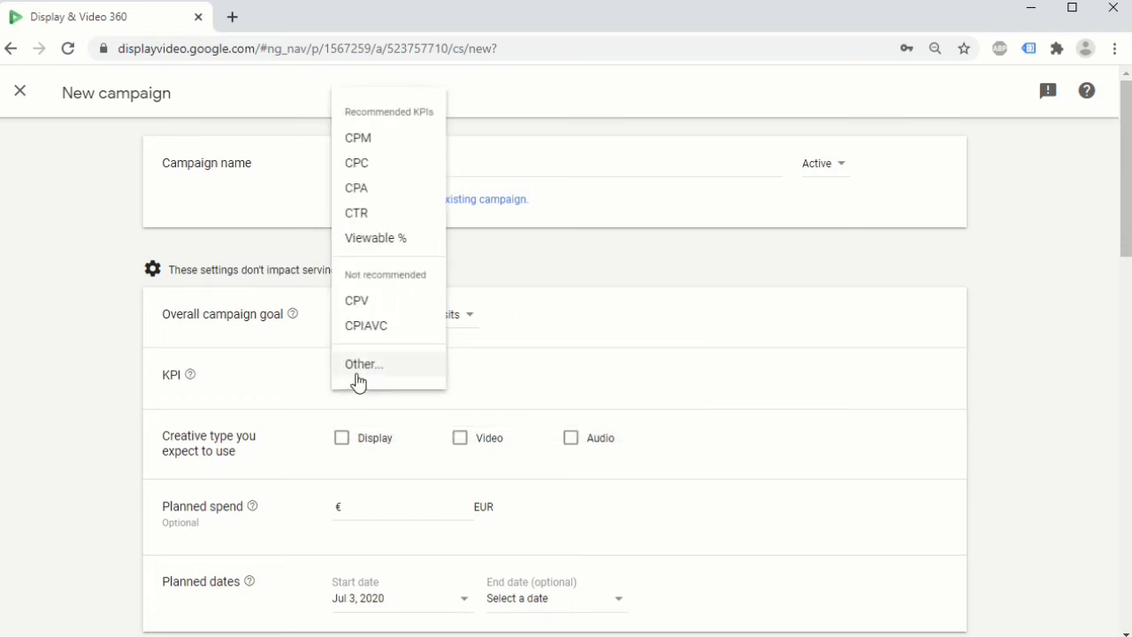
click(395, 220)
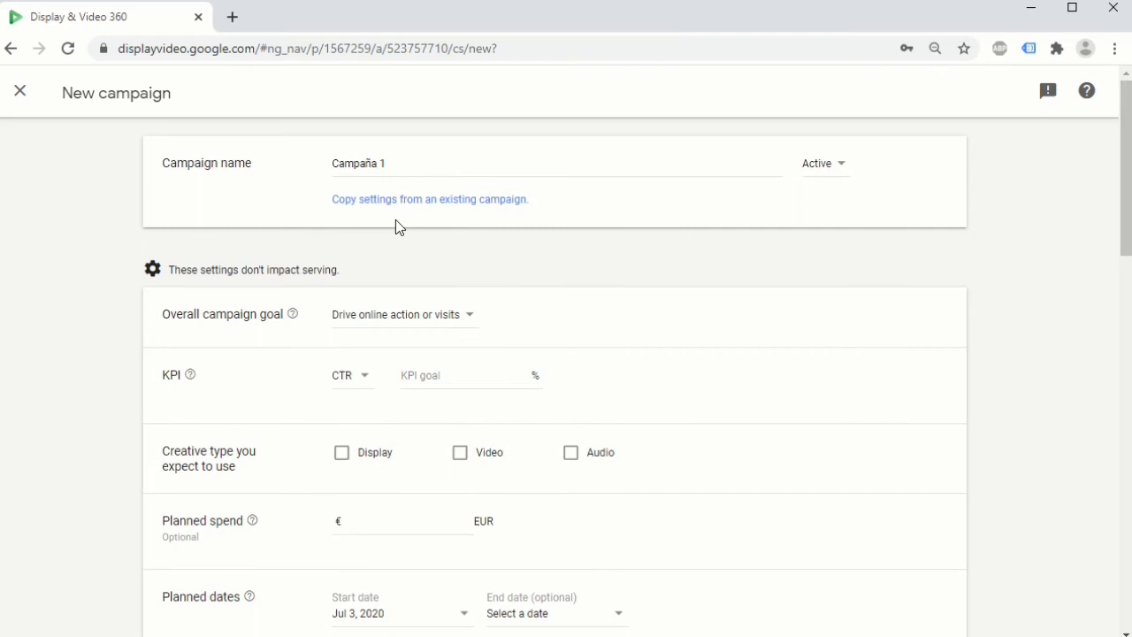
Set the campaign's CTR KPI goal to 0.3%
click(426, 375)
text(0.3)
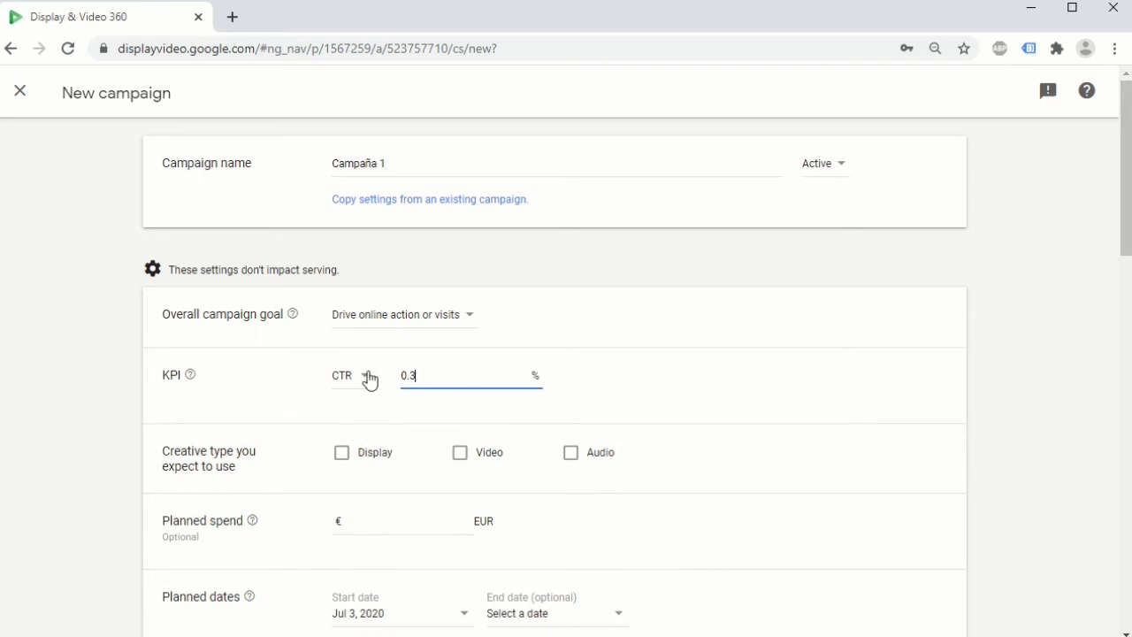
click(286, 386)
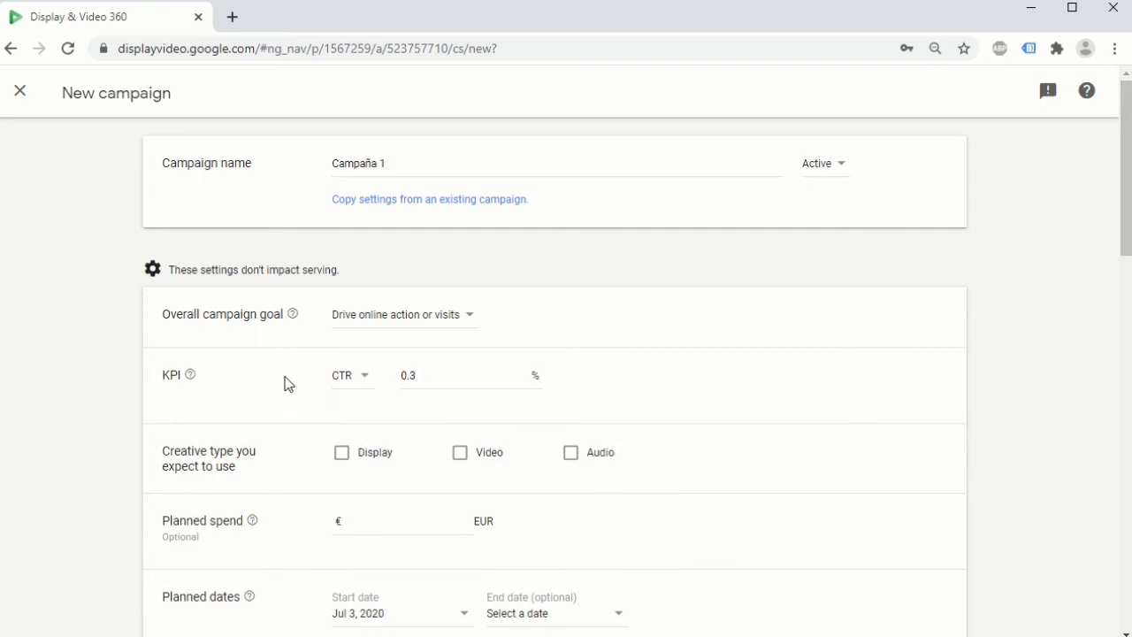
Select Display, Video and Audio as the creative types expected in the campaign
click(342, 456)
click(460, 460)
click(573, 460)
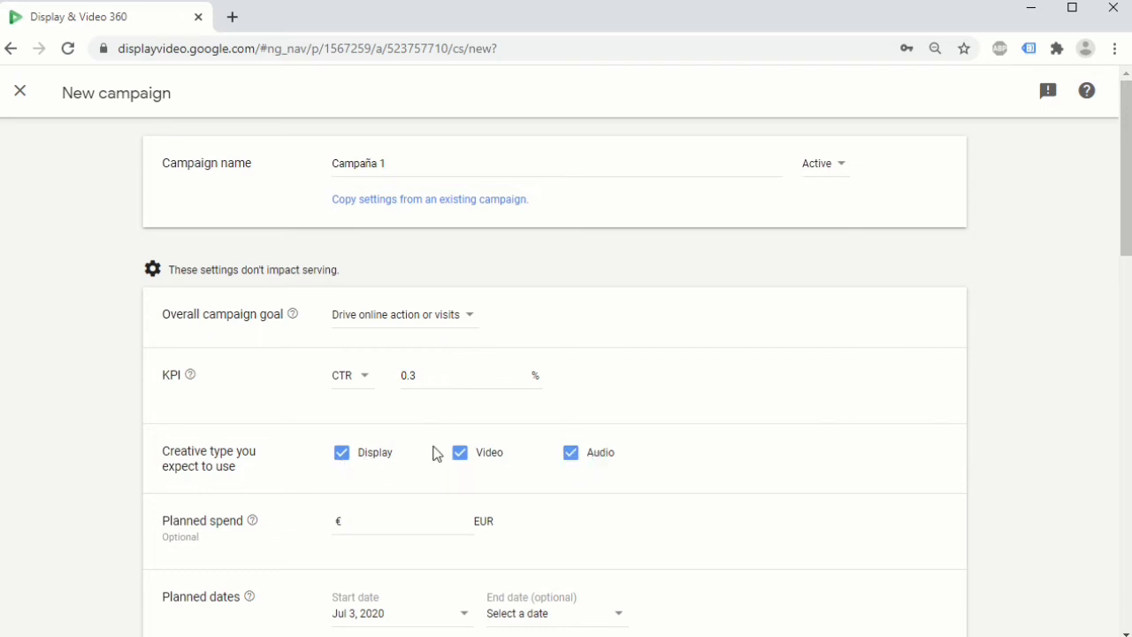
Try excluding Video and Audio from the expected creative types, and reselect both
scroll(433, 453, down, 1)
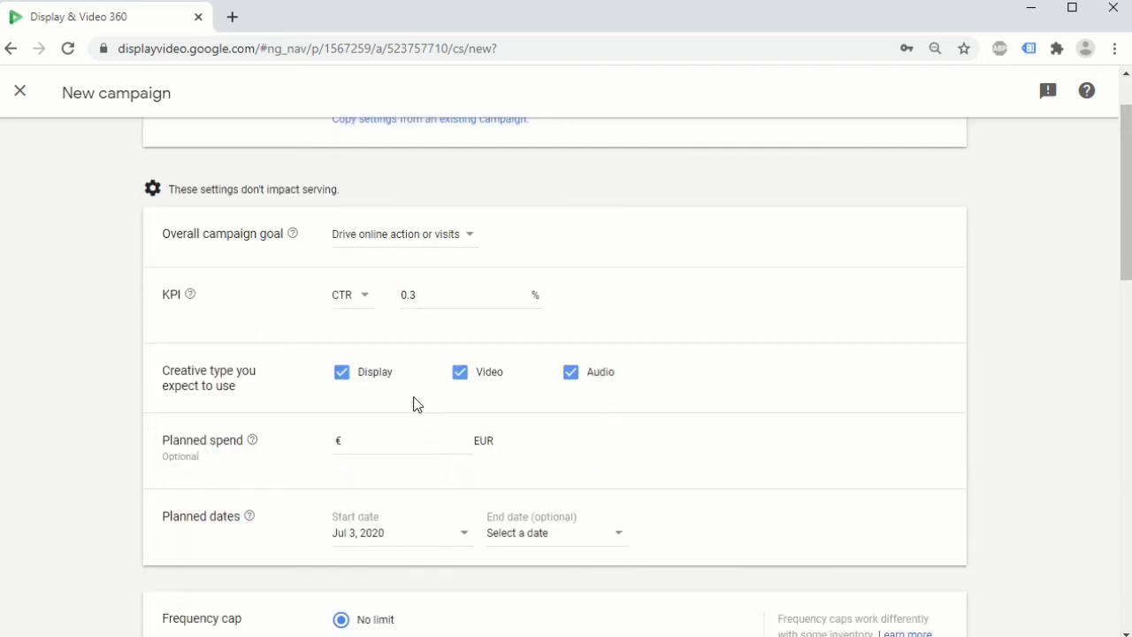
click(461, 373)
click(572, 374)
click(465, 377)
click(573, 381)
Inspect the exchanges offered under Public Inventory, including SpotX's sub-exchanges, and leave the selection without applying changes
scroll(372, 434, up, 1)
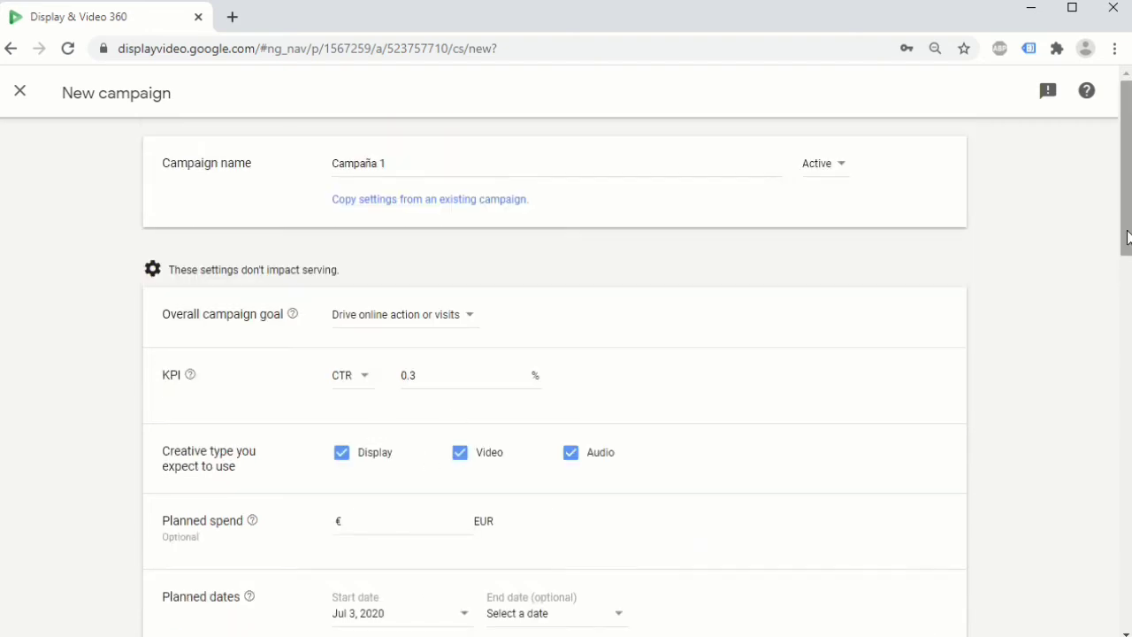
drag(1124, 212, 1104, 366)
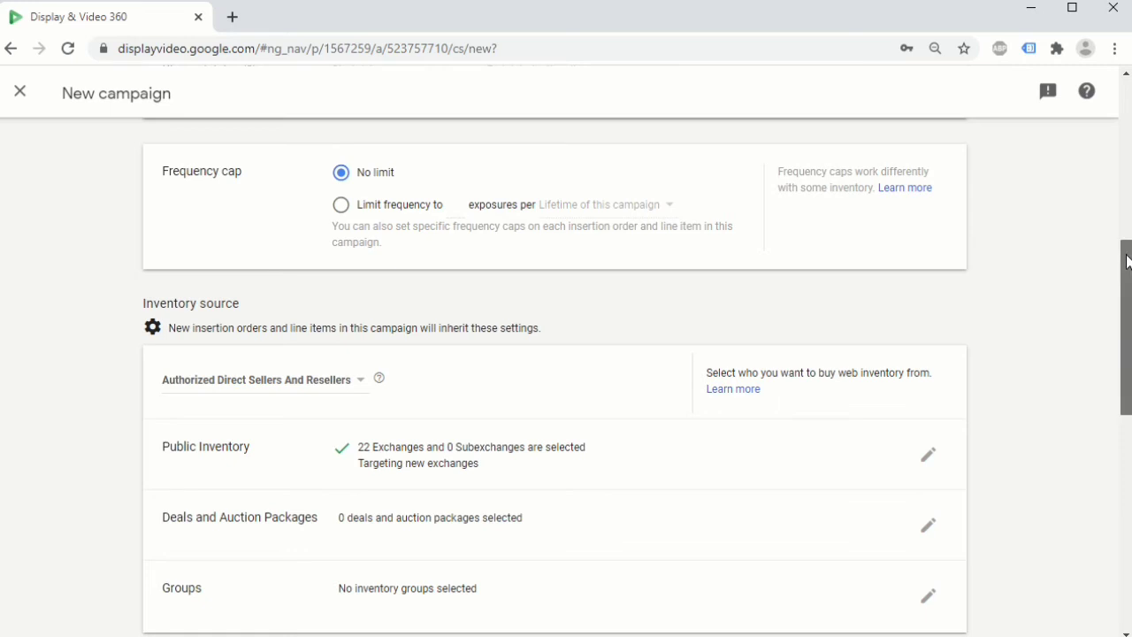
drag(1128, 262, 1126, 307)
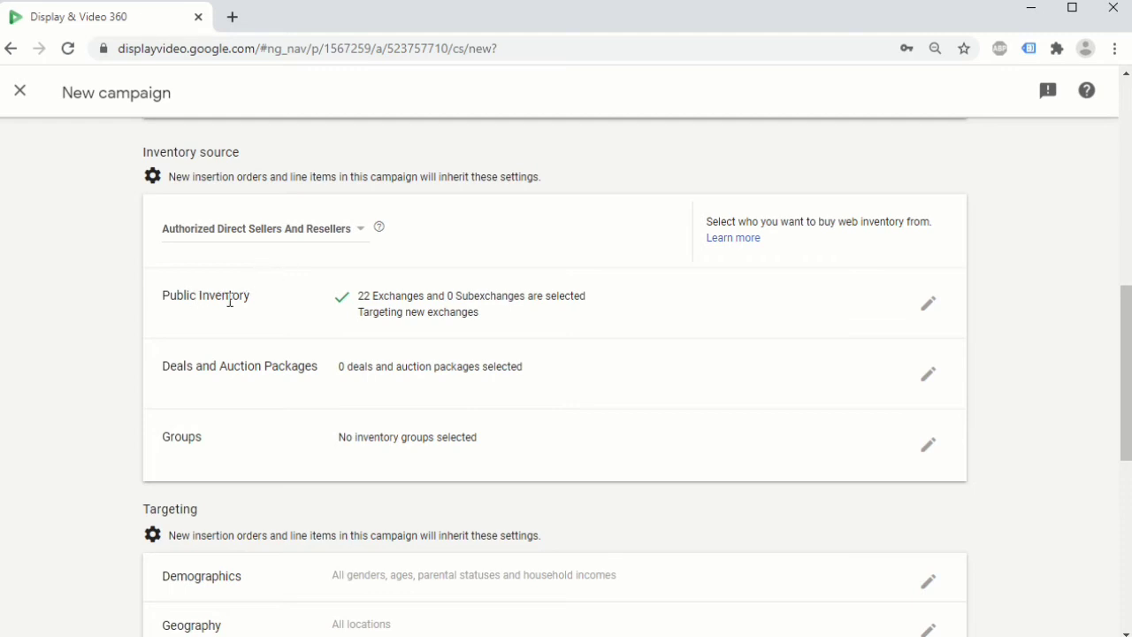
click(927, 308)
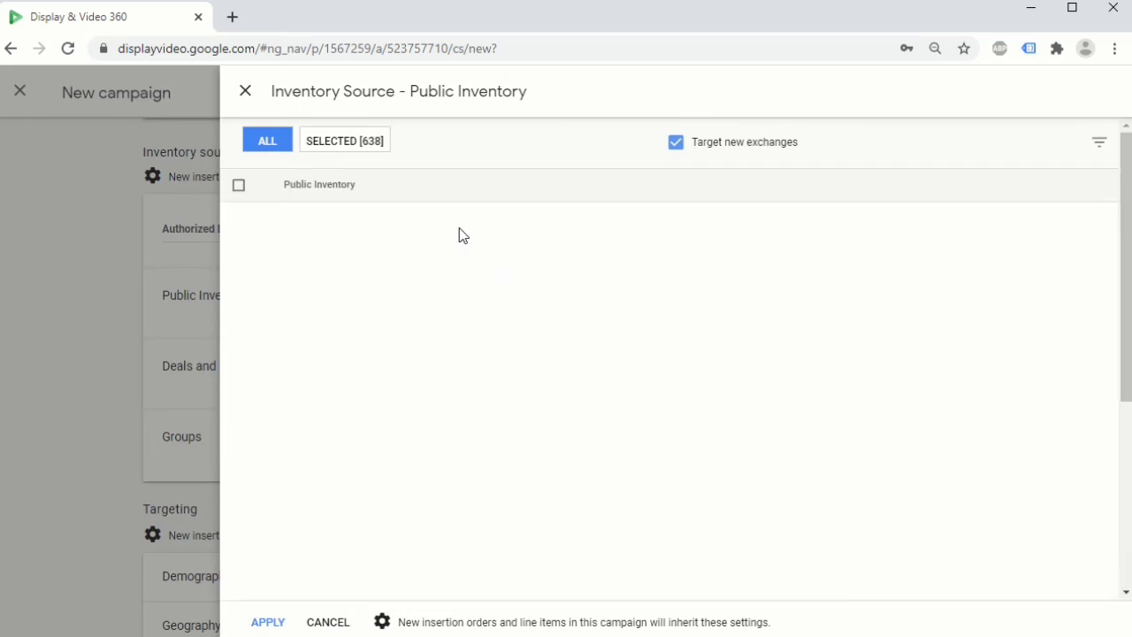
scroll(445, 285, down, 3)
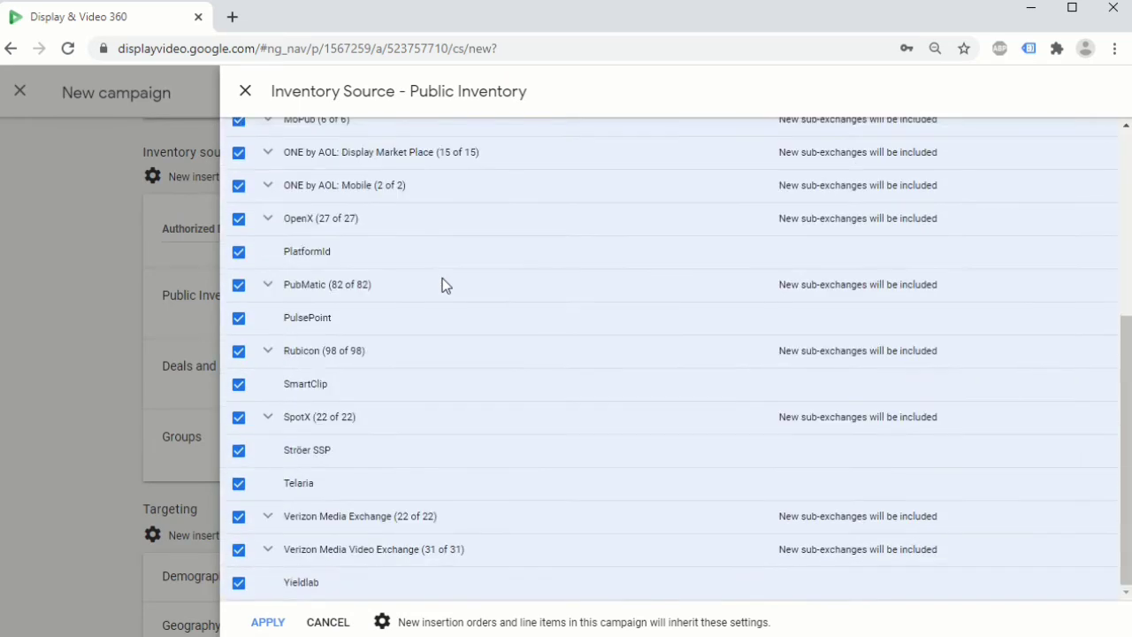
click(268, 417)
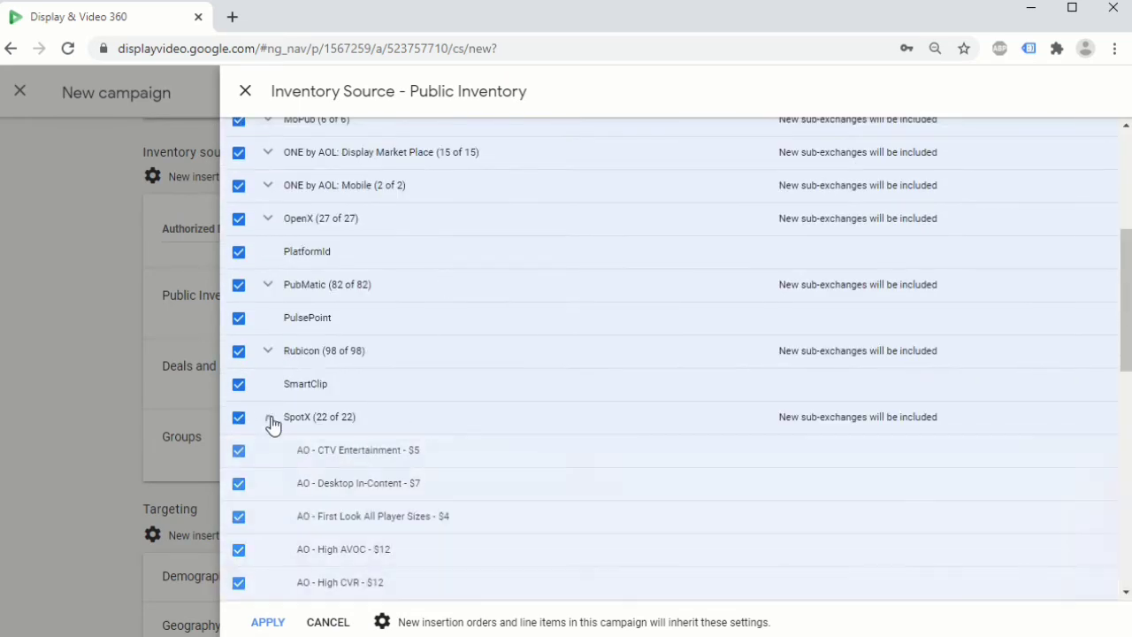
scroll(270, 424, down, 5)
scroll(270, 425, up, 10)
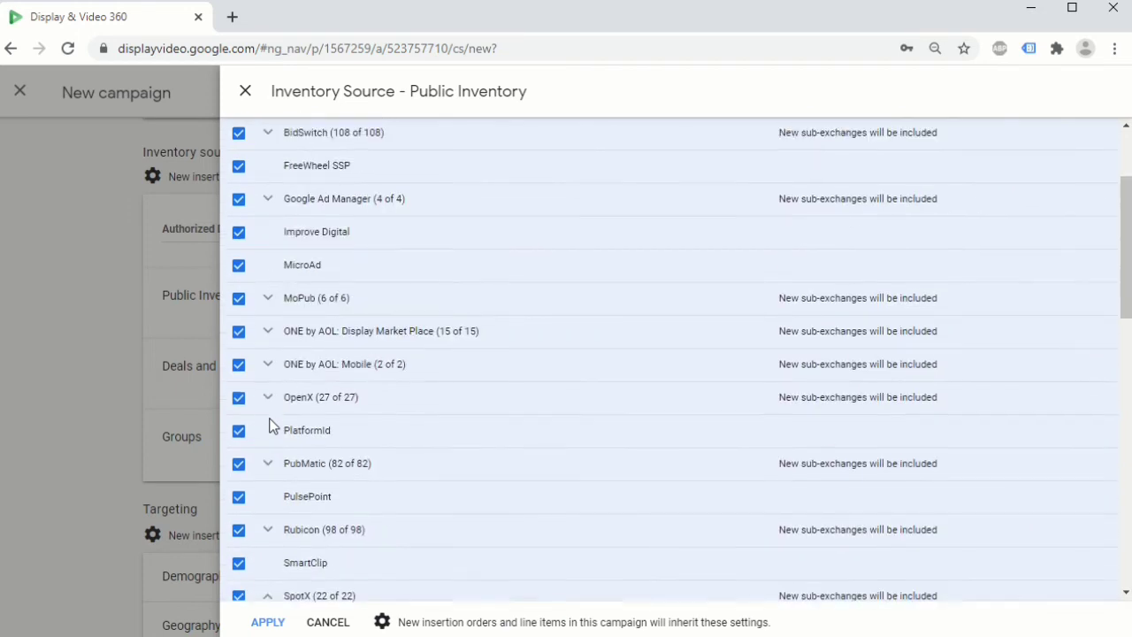
click(245, 91)
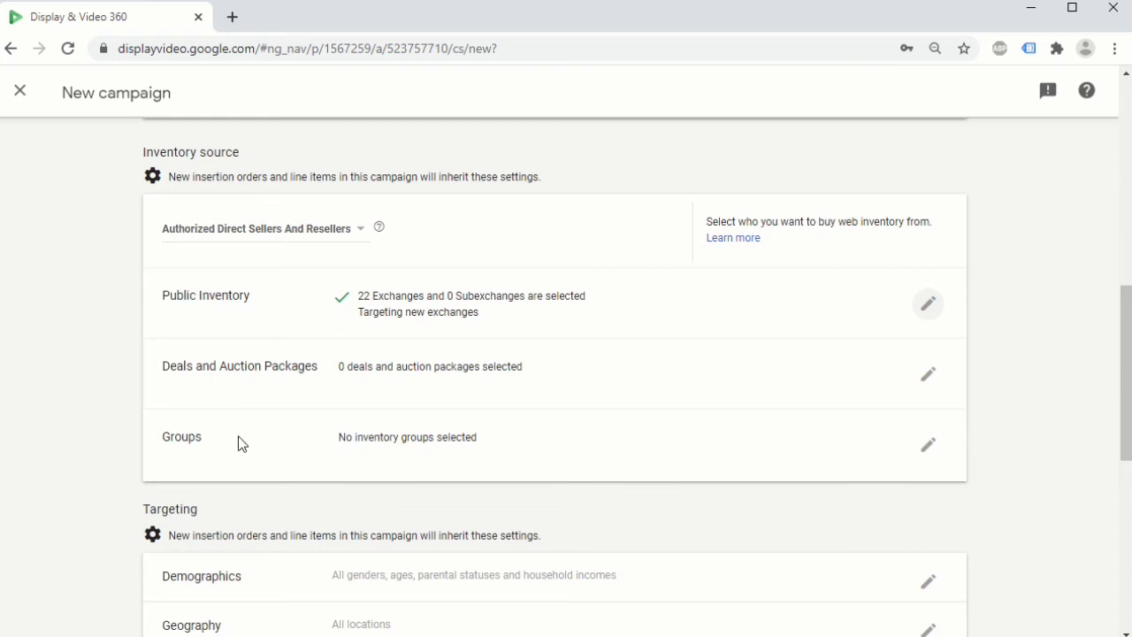
Review the campaign's targeting settings and the additional targeting types that can be added, without adding any
drag(1128, 342, 1128, 440)
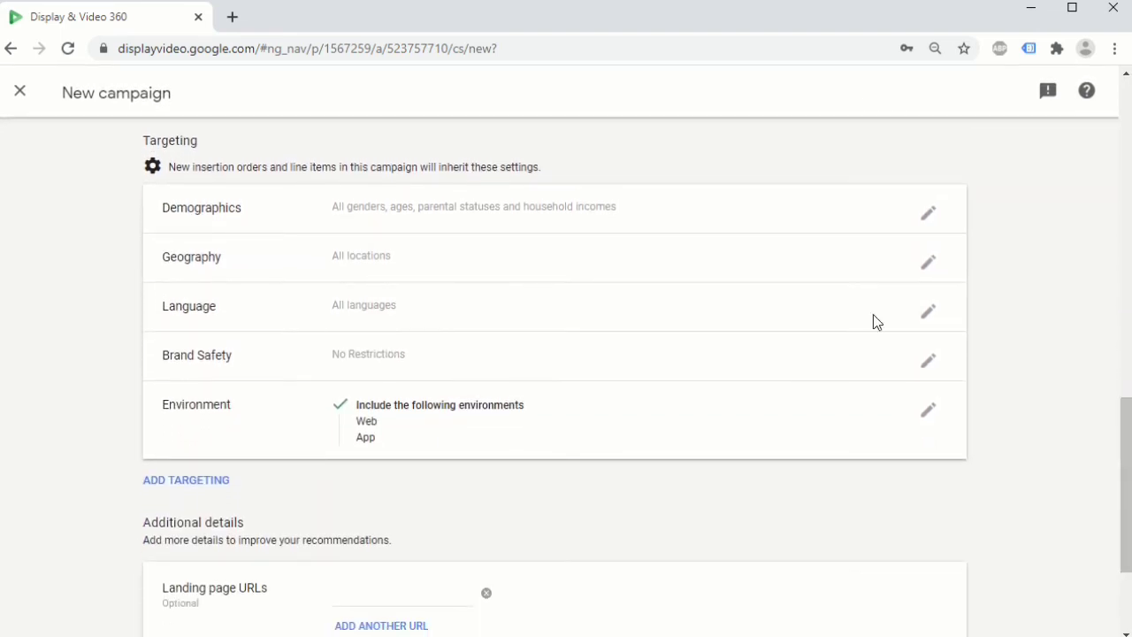
click(202, 493)
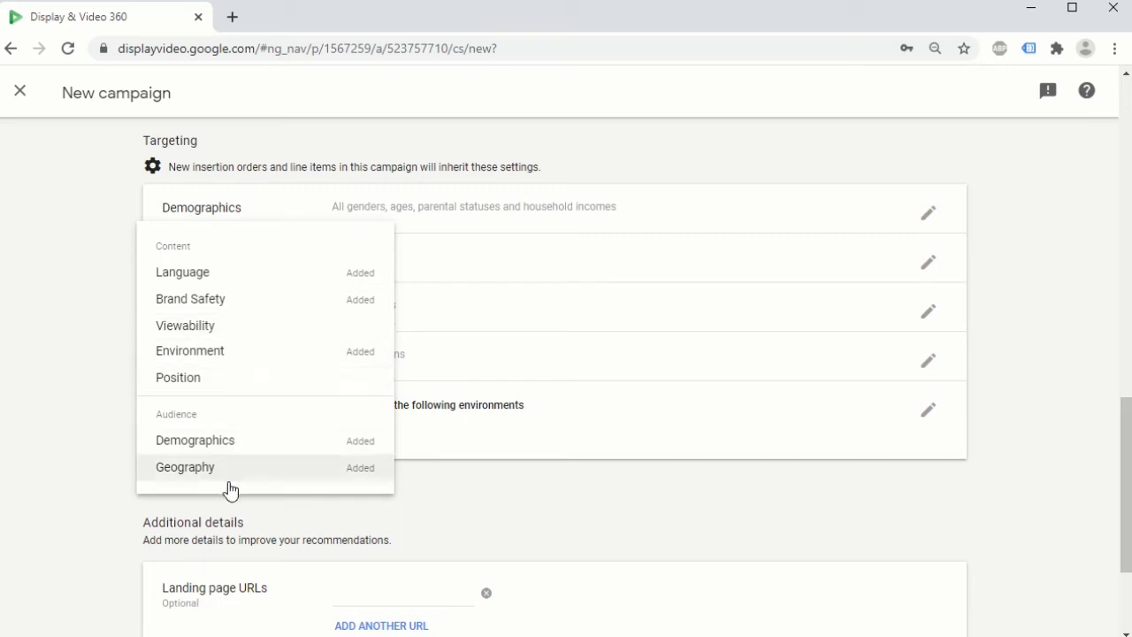
click(95, 434)
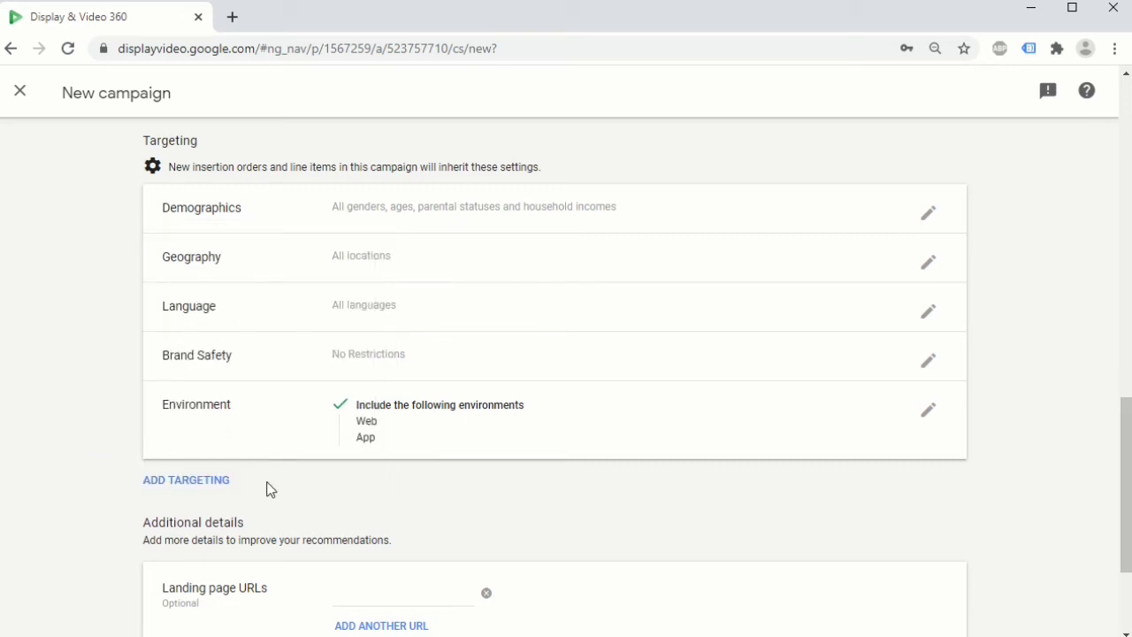
Create the campaign, leaving the optional landing page URLs and keywords empty
scroll(270, 490, down, 2)
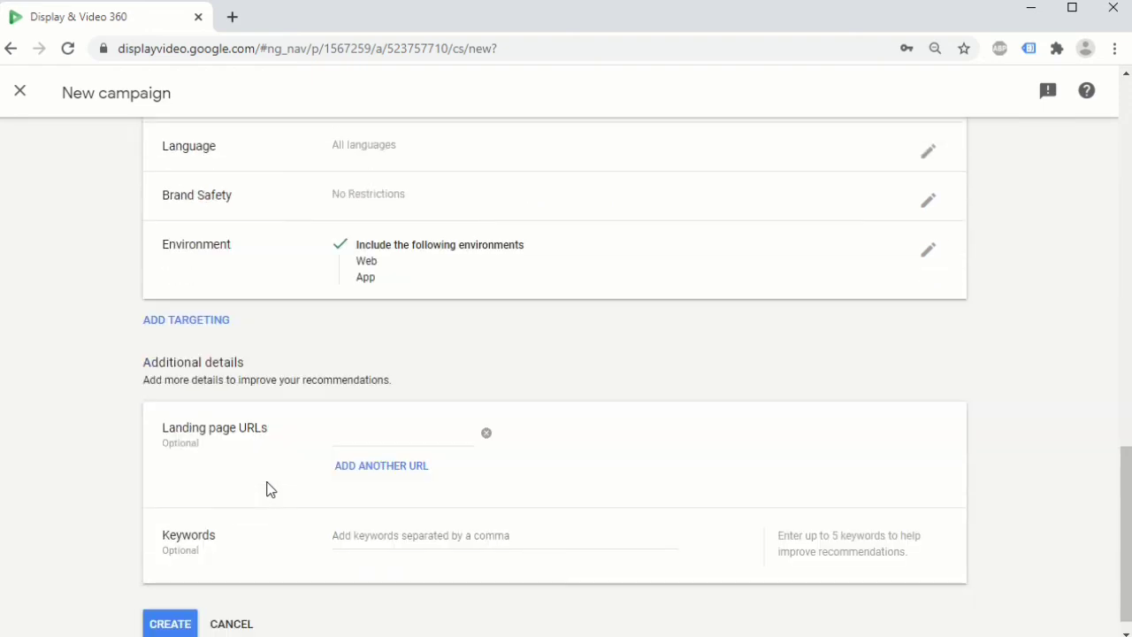
scroll(270, 489, down, 1)
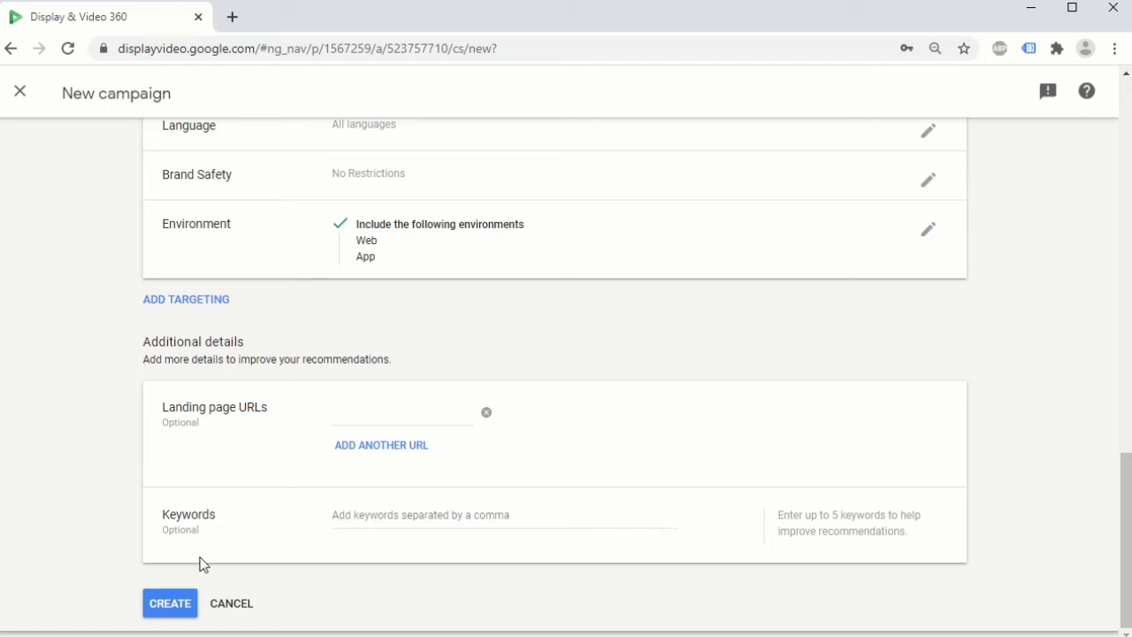
click(184, 606)
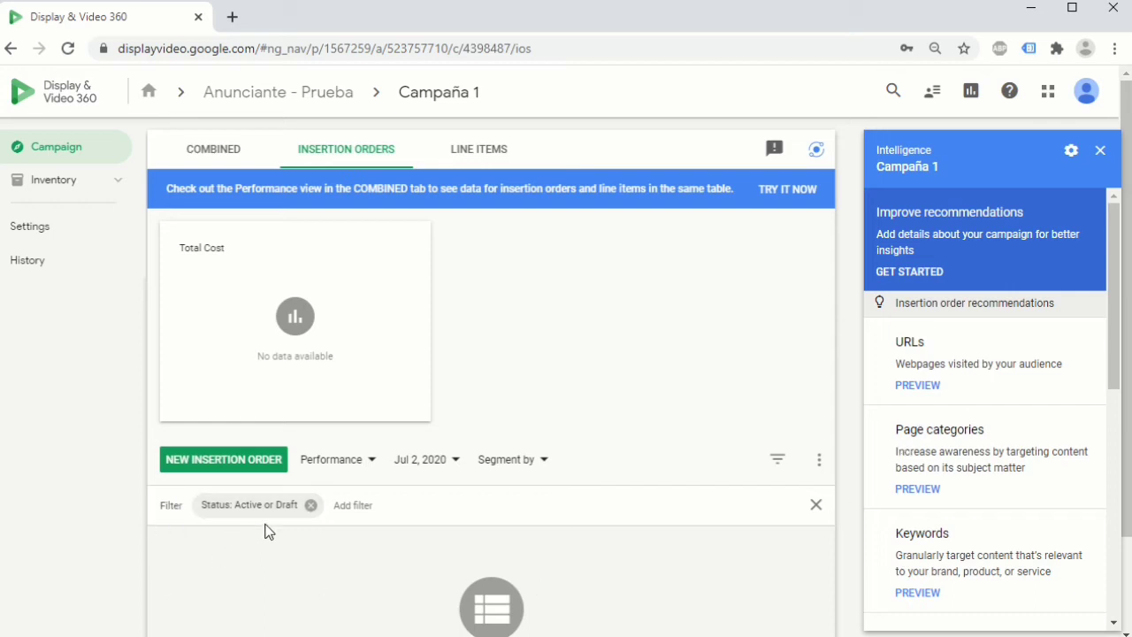
Dismiss the Intelligence recommendations for Campaña 1 and start a new Real-time bidding insertion order
click(1101, 150)
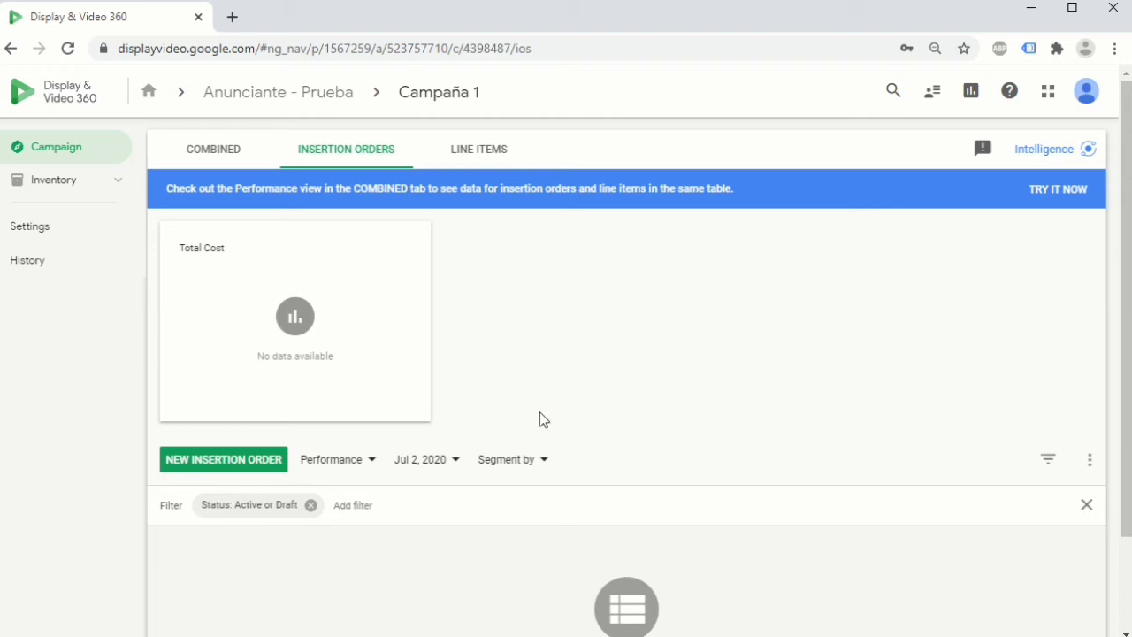
click(258, 464)
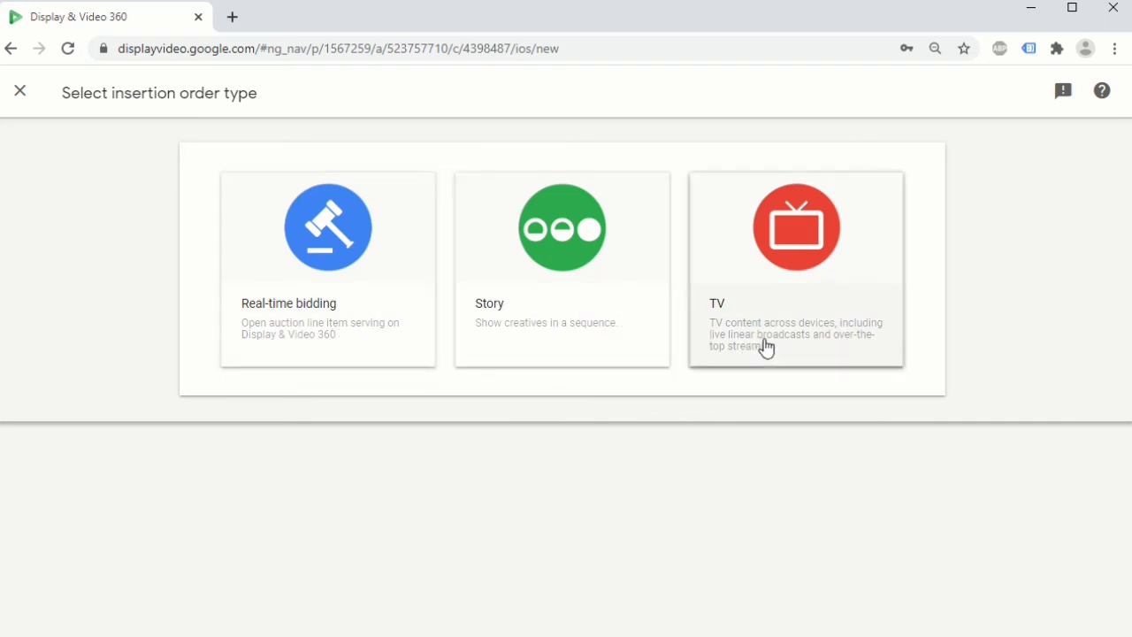
click(349, 307)
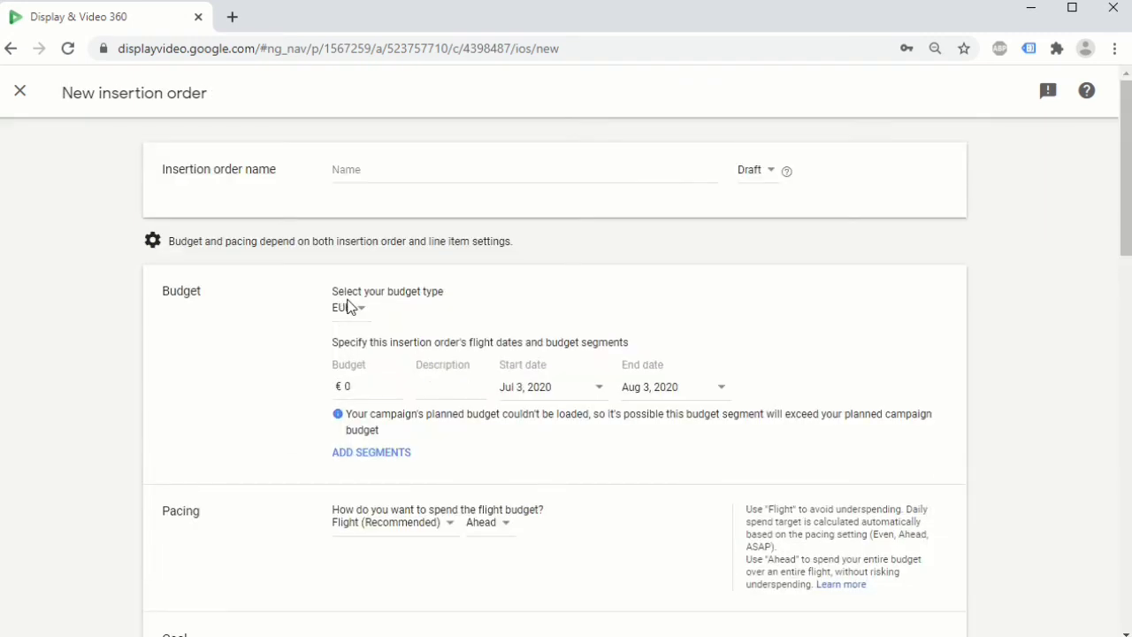
Name the insertion order IO 1 and check its status choices, keeping it as Draft
click(396, 166)
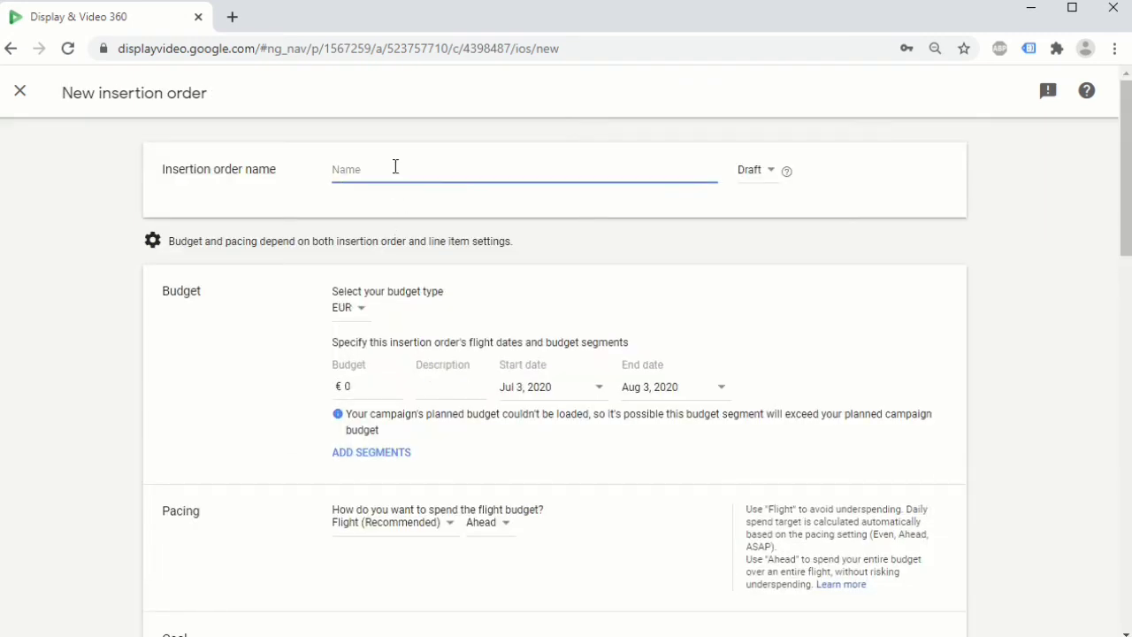
text(IO 1)
click(771, 173)
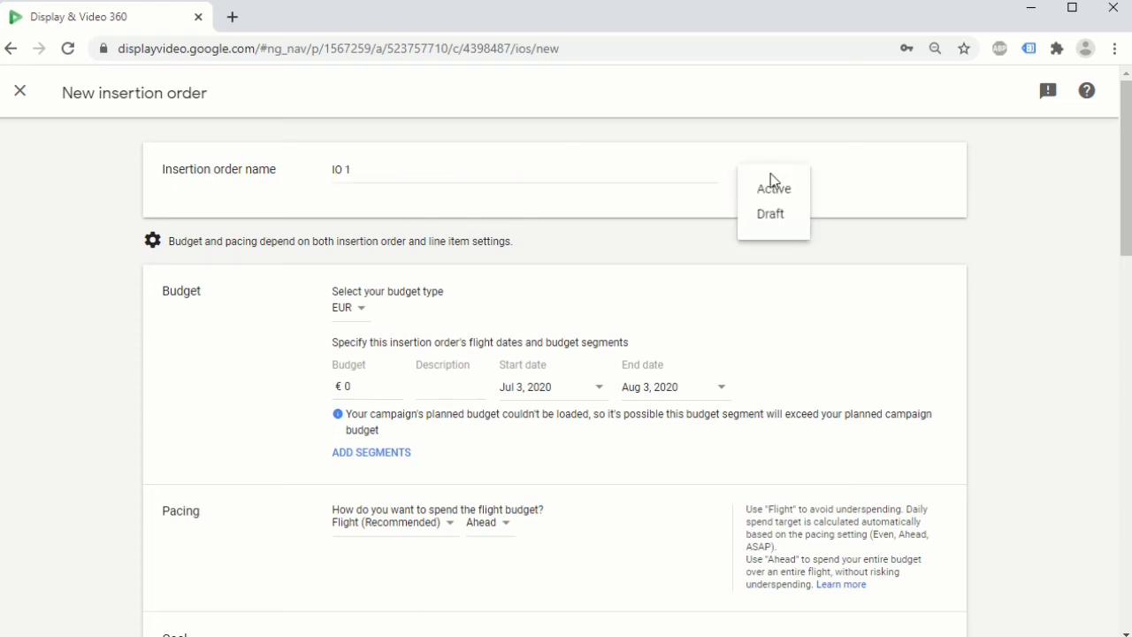
click(668, 205)
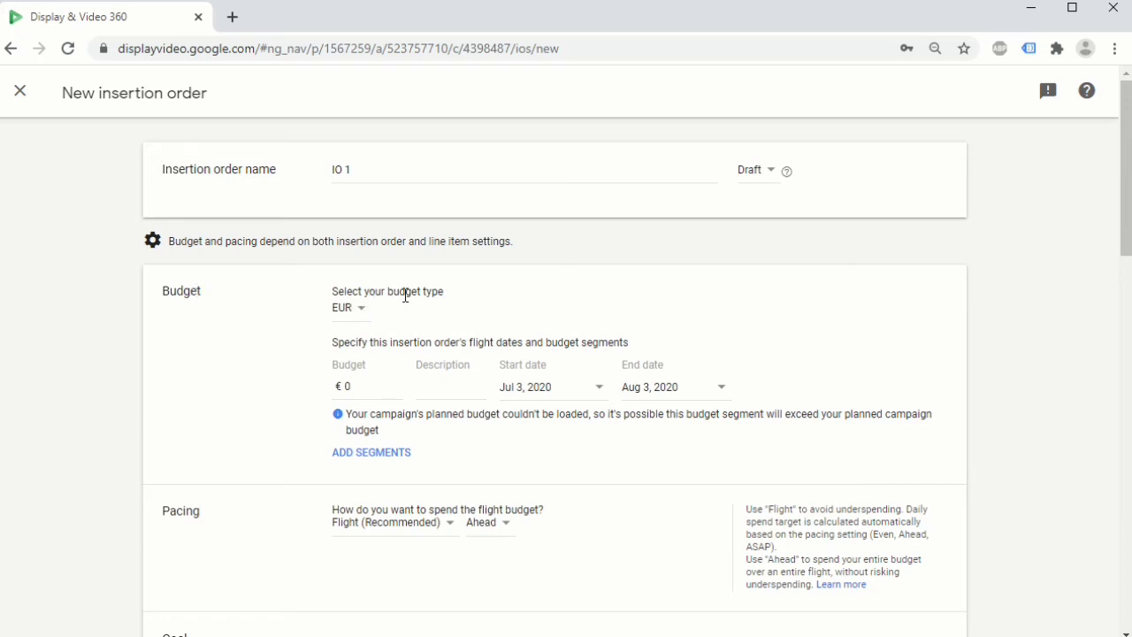
Try Impressions as the insertion order's budget type, and switch it back to EUR
click(359, 311)
click(369, 353)
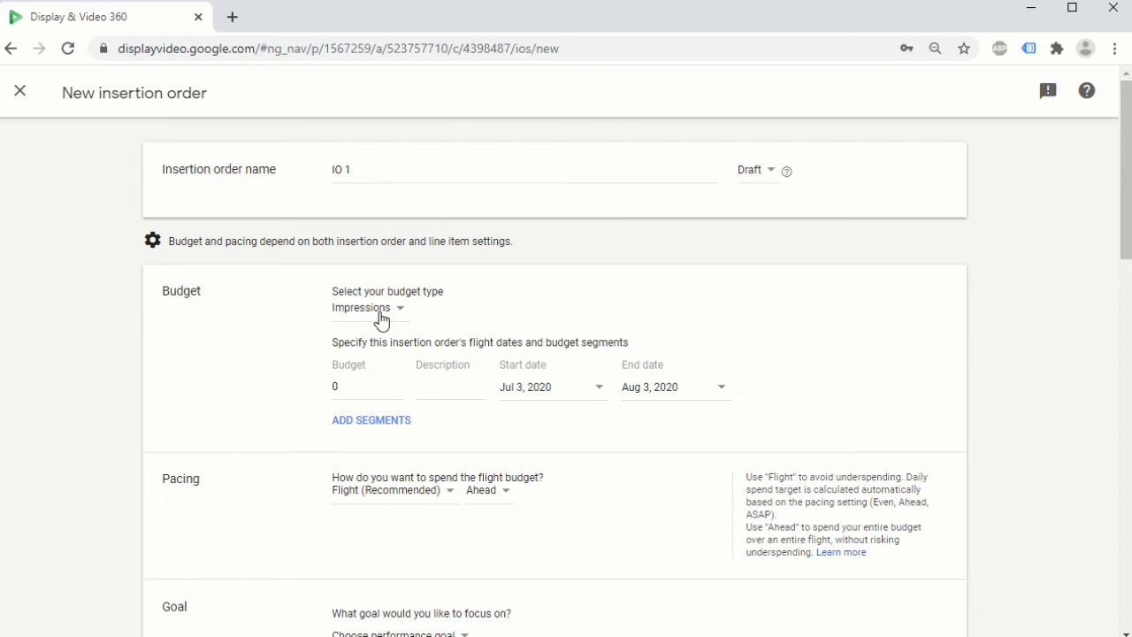
click(382, 316)
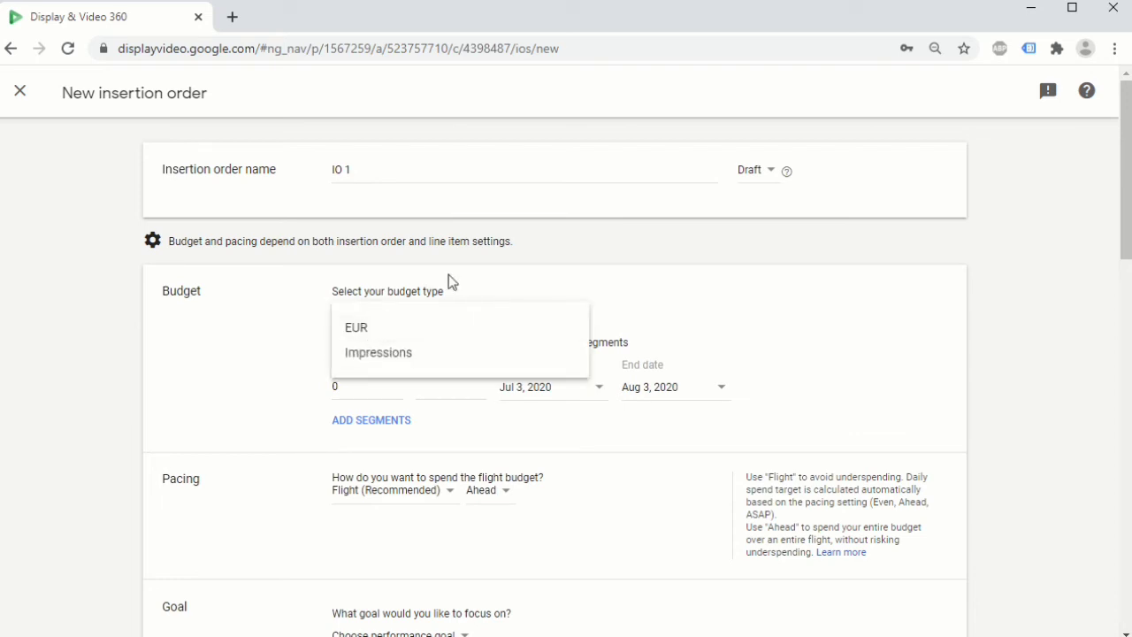
click(378, 352)
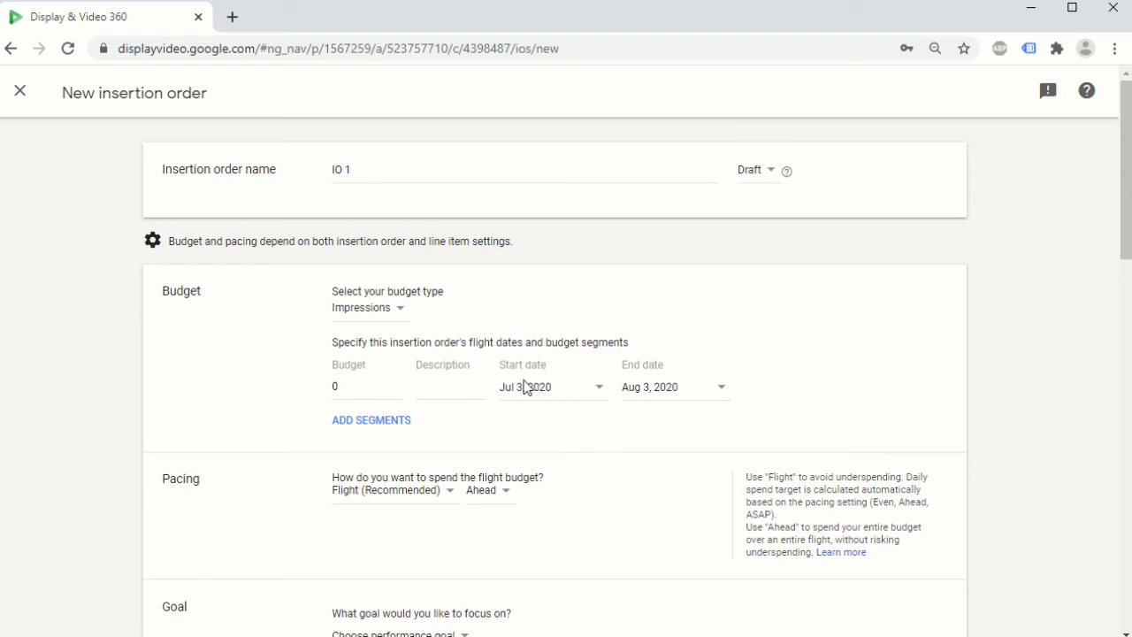
click(362, 312)
click(363, 328)
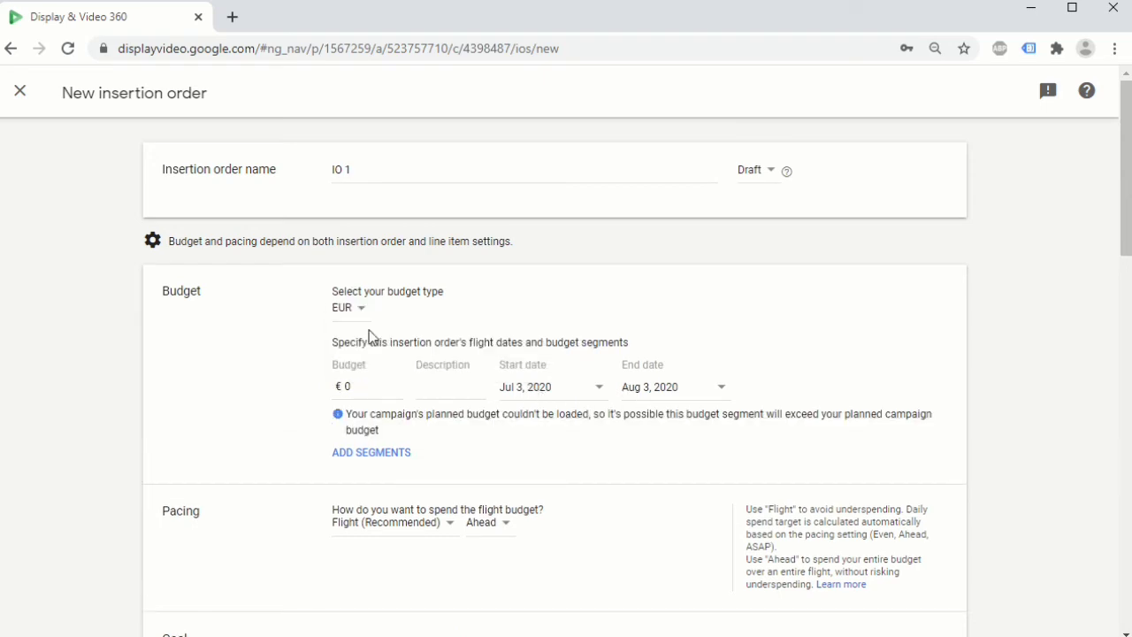
Set the first budget segment to €1000, running from Aug 1, 2020 to Aug 31, 2020
click(368, 385)
text(1000)
click(553, 393)
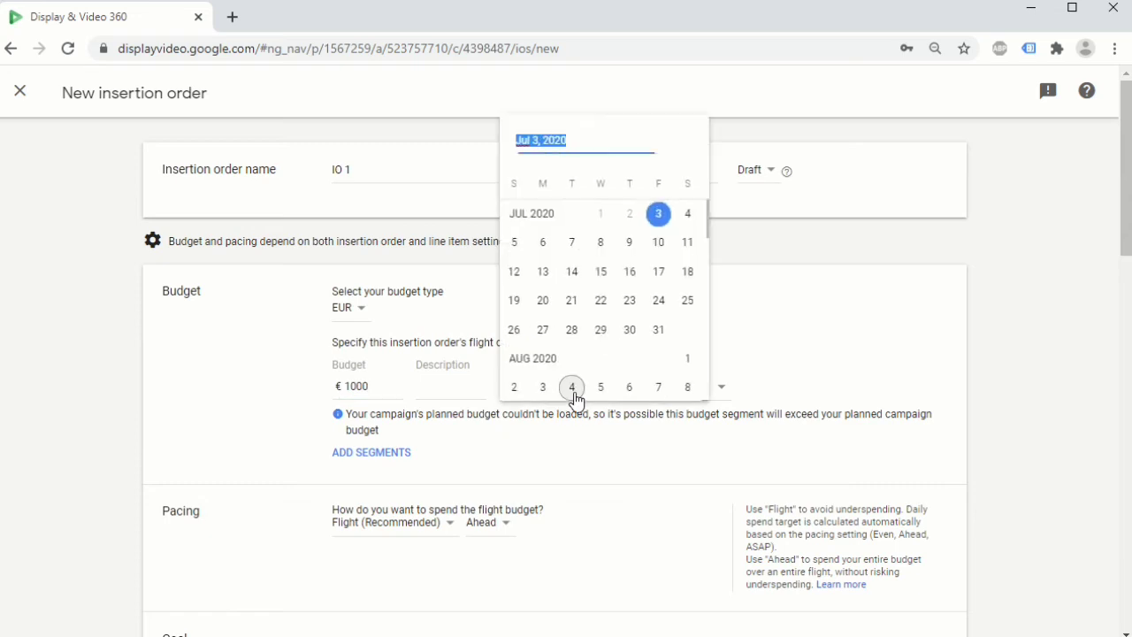
click(687, 358)
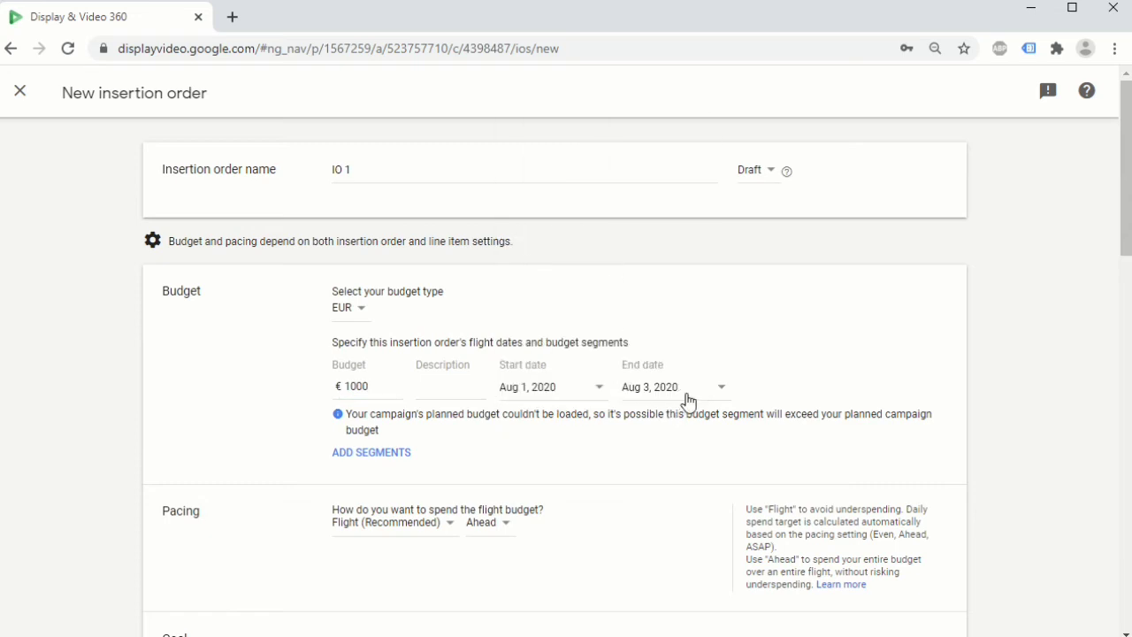
click(689, 397)
click(677, 361)
Add a second budget segment of €1000, running from Sep 28, 2020 to Oct 15, 2020
click(373, 454)
click(354, 421)
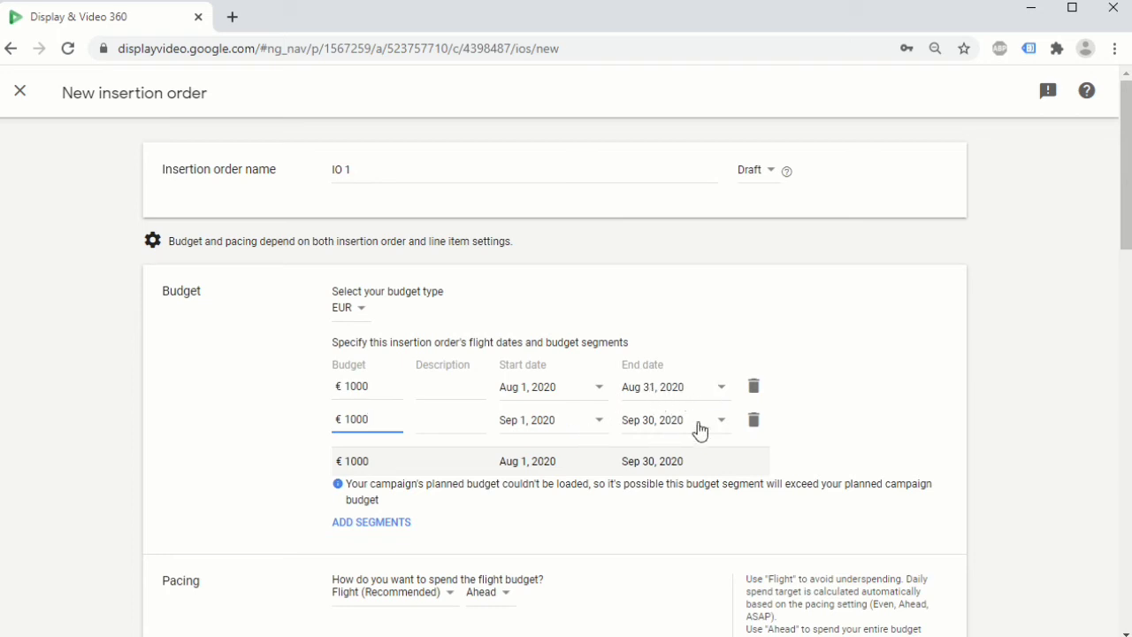
click(567, 428)
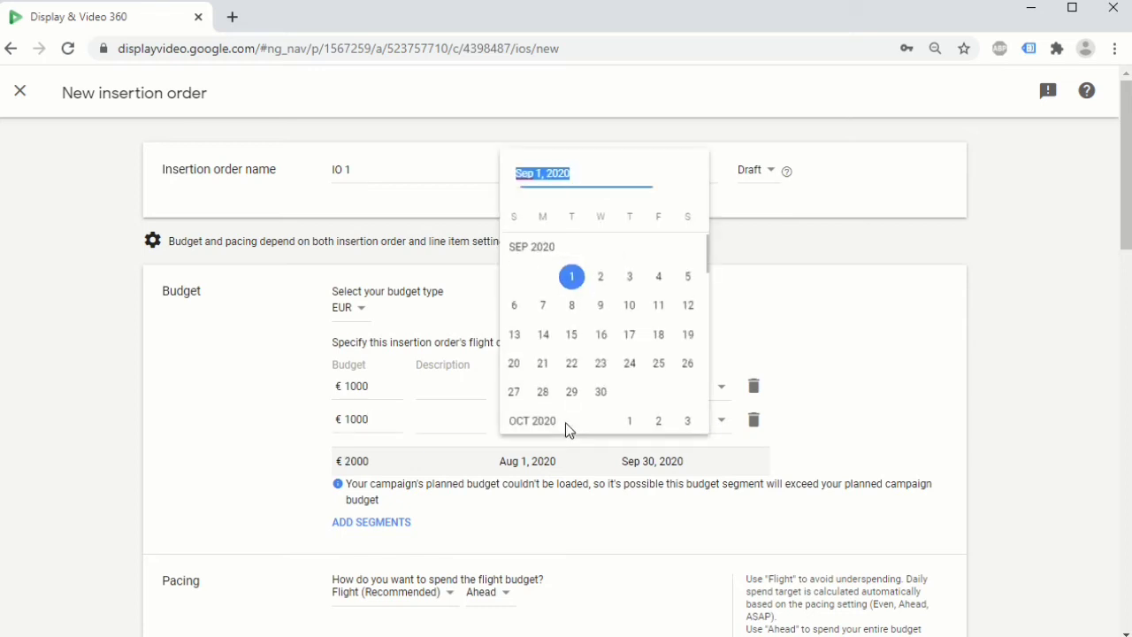
click(542, 392)
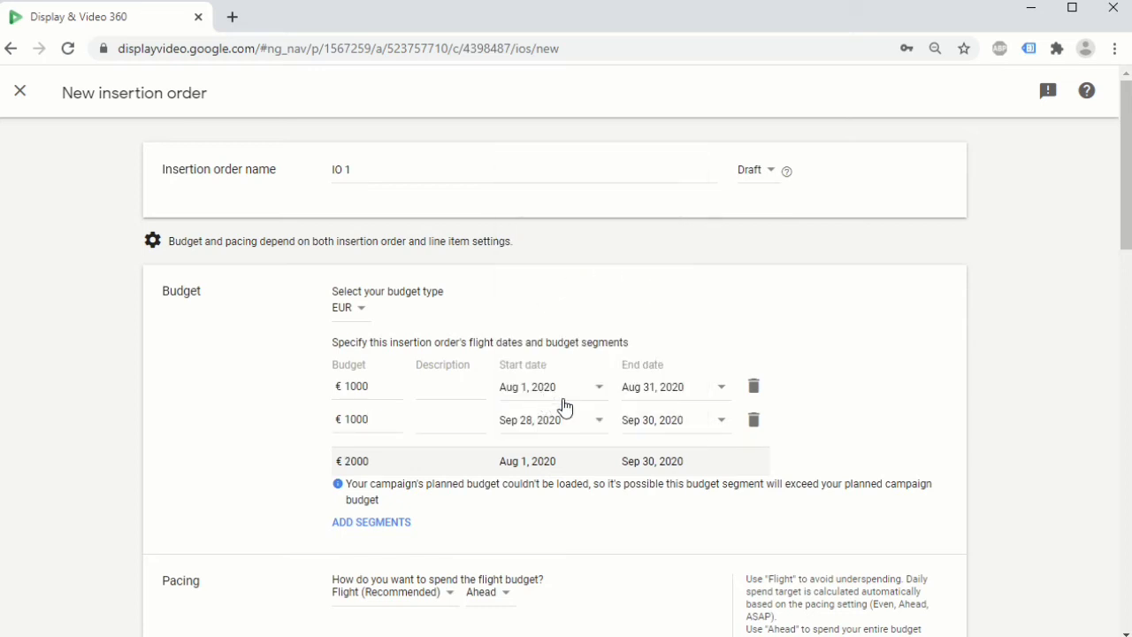
click(652, 430)
scroll(673, 414, down, 1)
scroll(672, 414, down, 1)
click(755, 303)
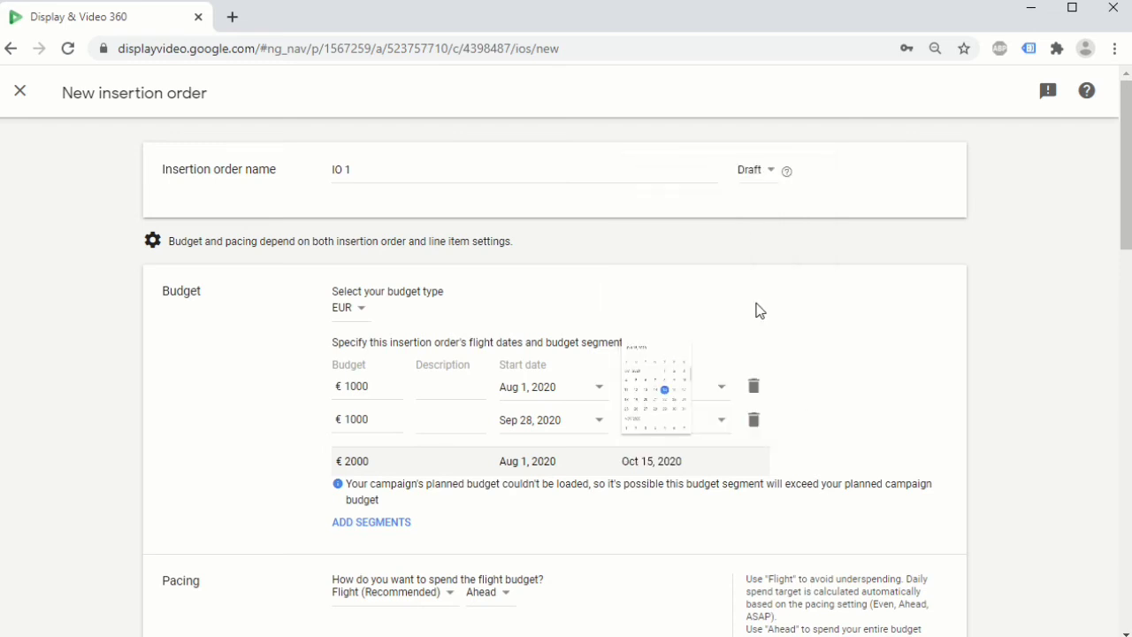
scroll(545, 492, down, 2)
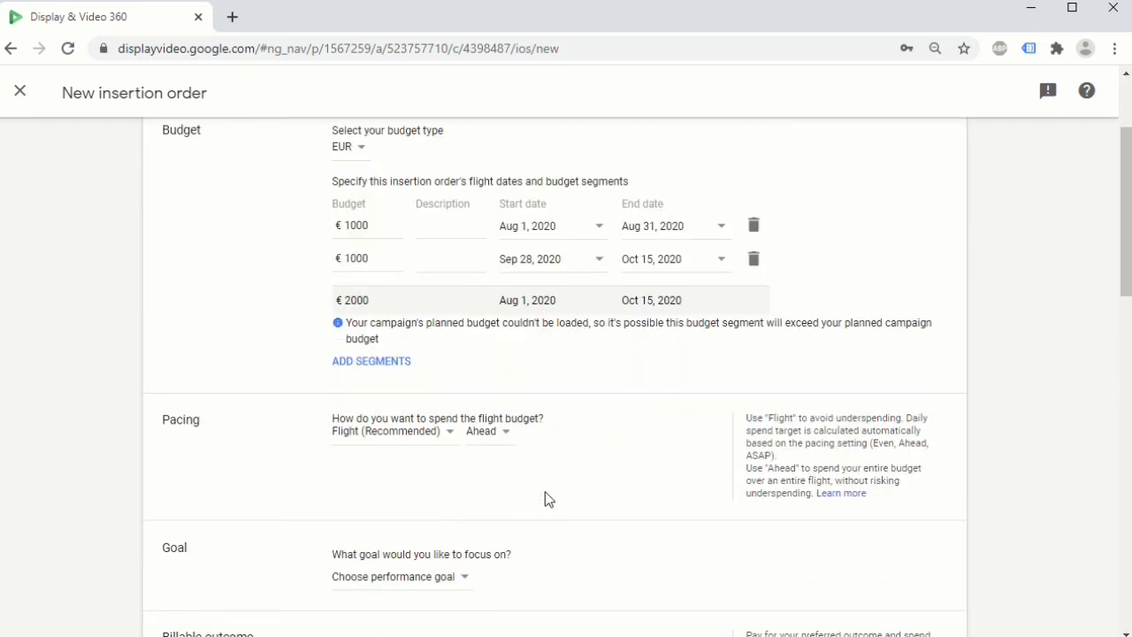
Check the insertion order's pacing period and rate choices, keeping Flight (Recommended) and Ahead
double_click(169, 419)
click(265, 437)
click(353, 447)
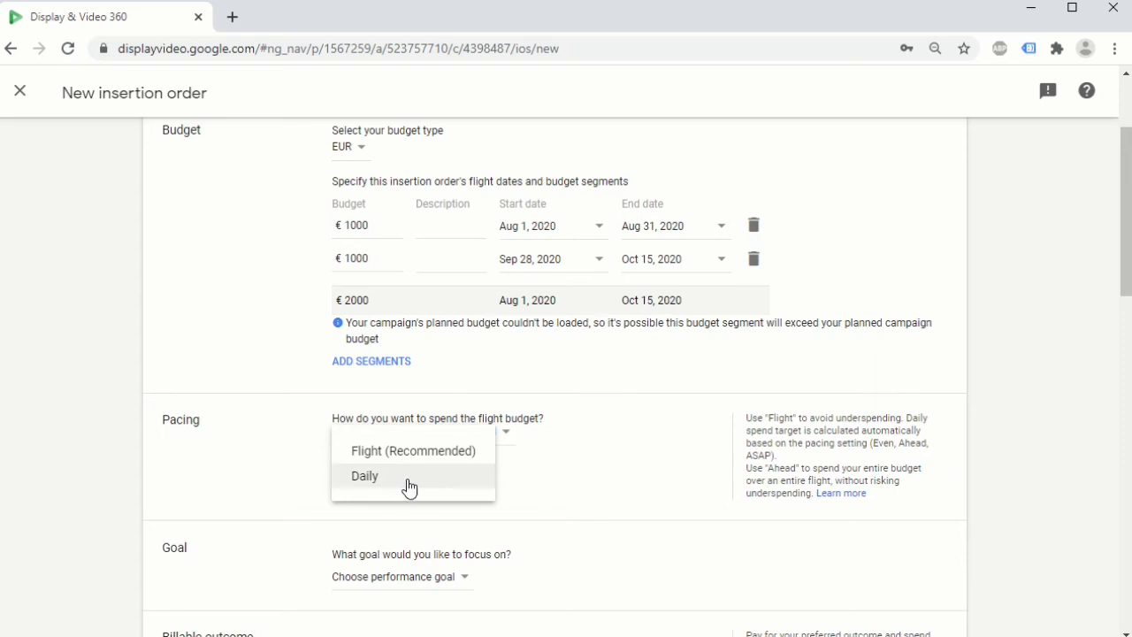
click(535, 451)
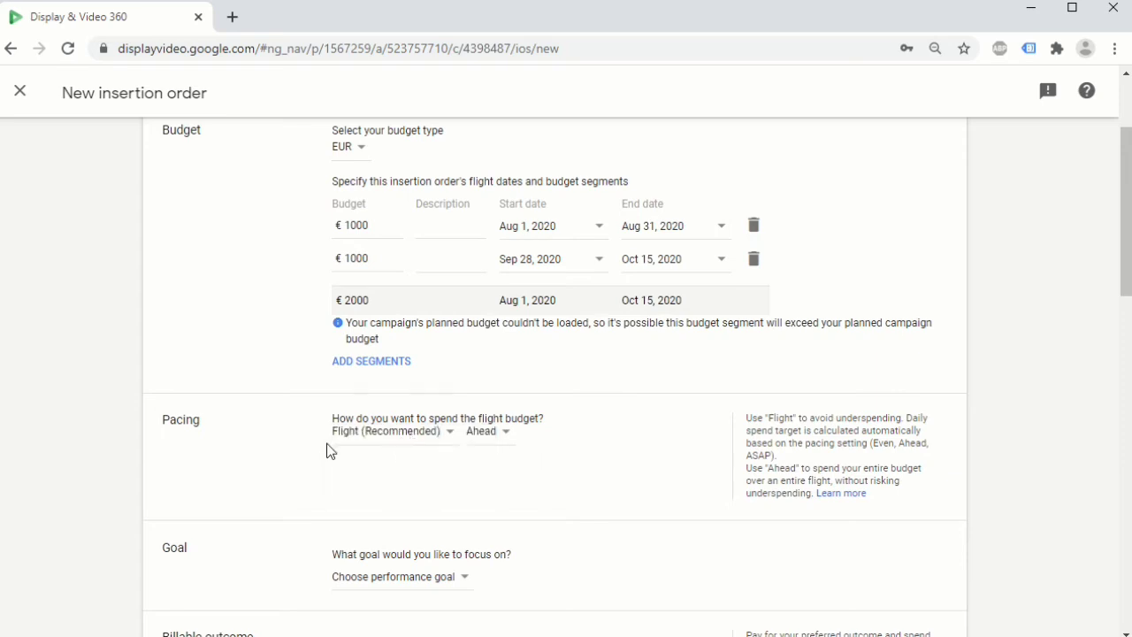
click(355, 441)
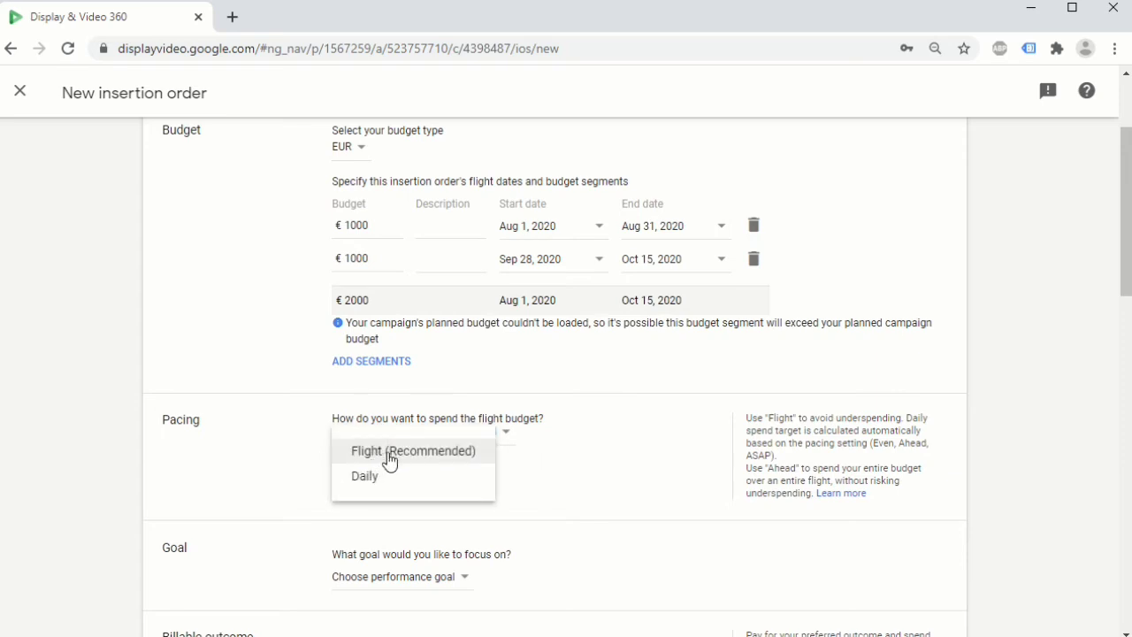
click(389, 461)
click(494, 442)
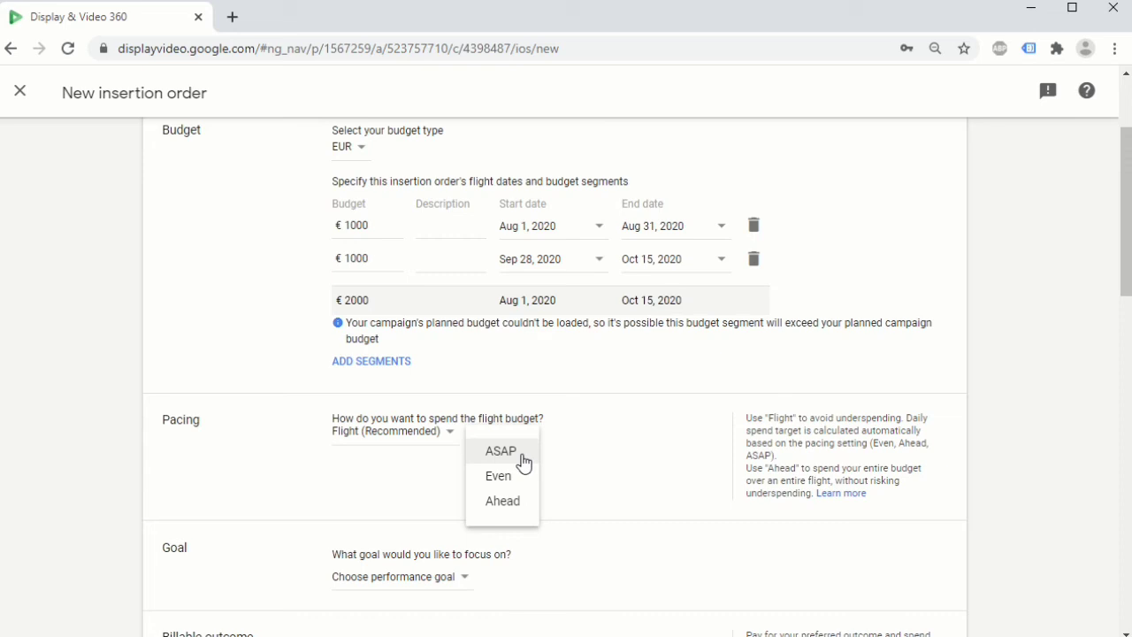
click(510, 511)
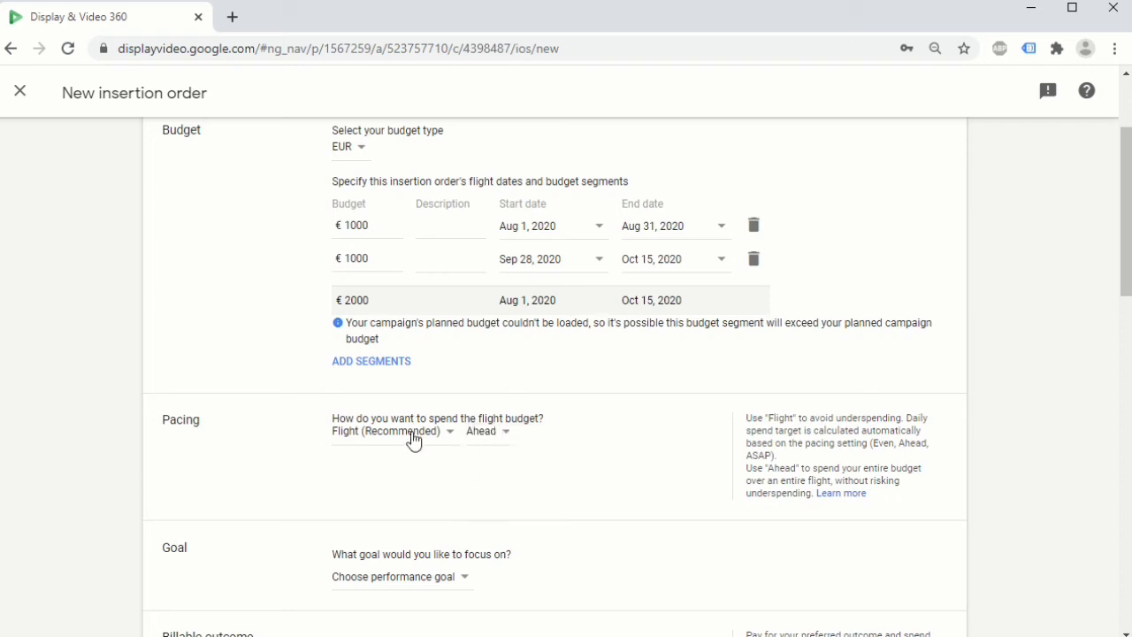
Try Daily pacing with ASAP and Even, and switch the pacing back to Flight (Recommended)
click(413, 438)
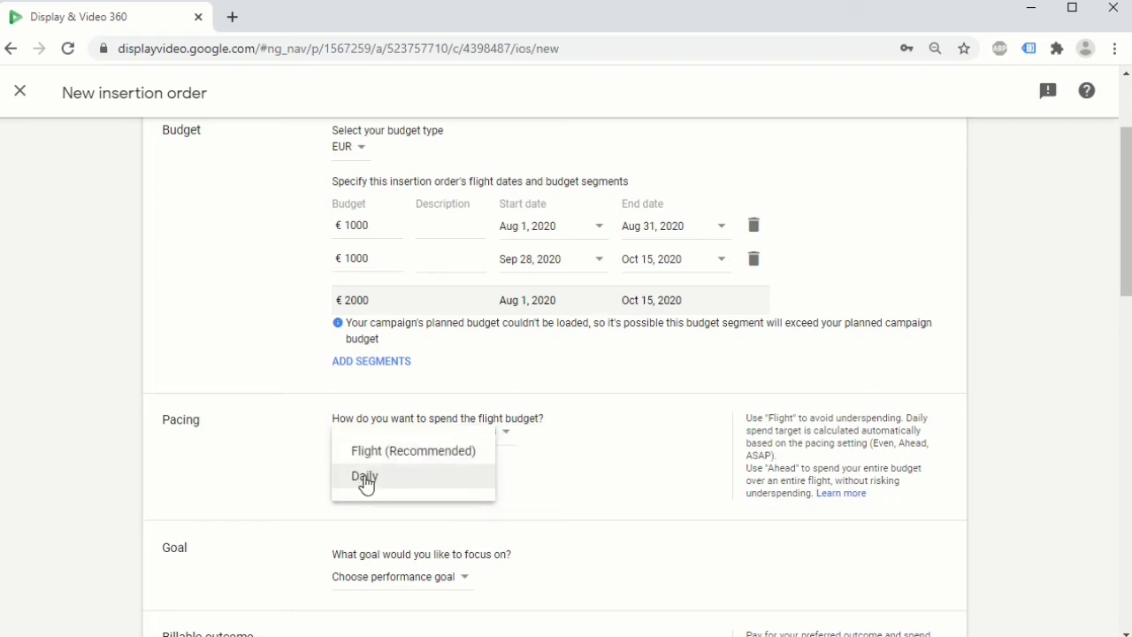
click(366, 478)
click(402, 442)
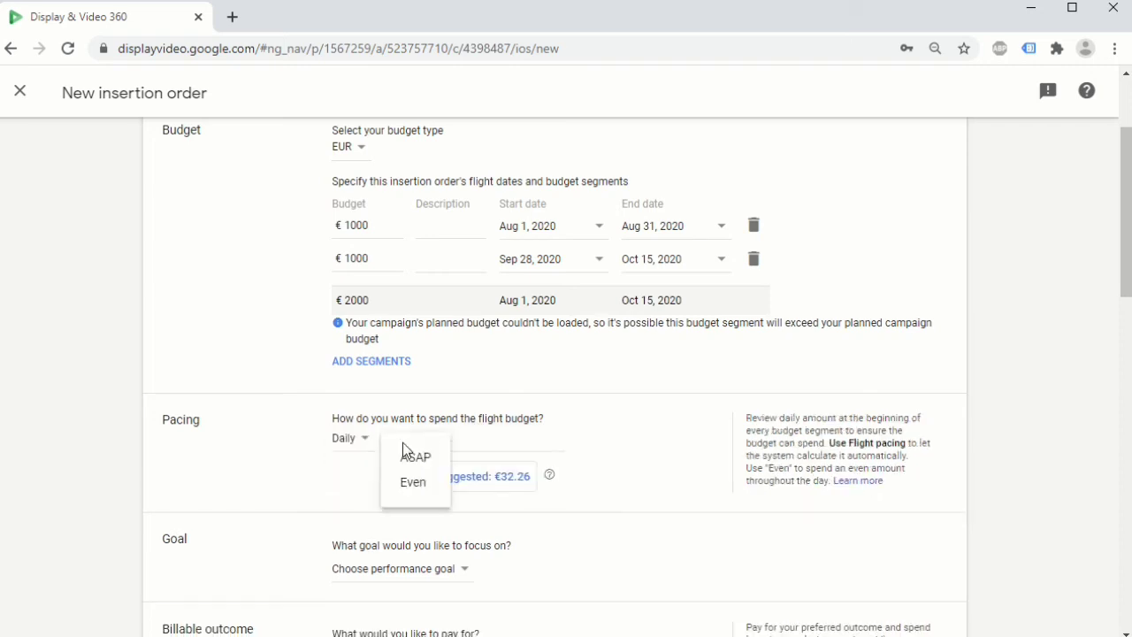
click(416, 458)
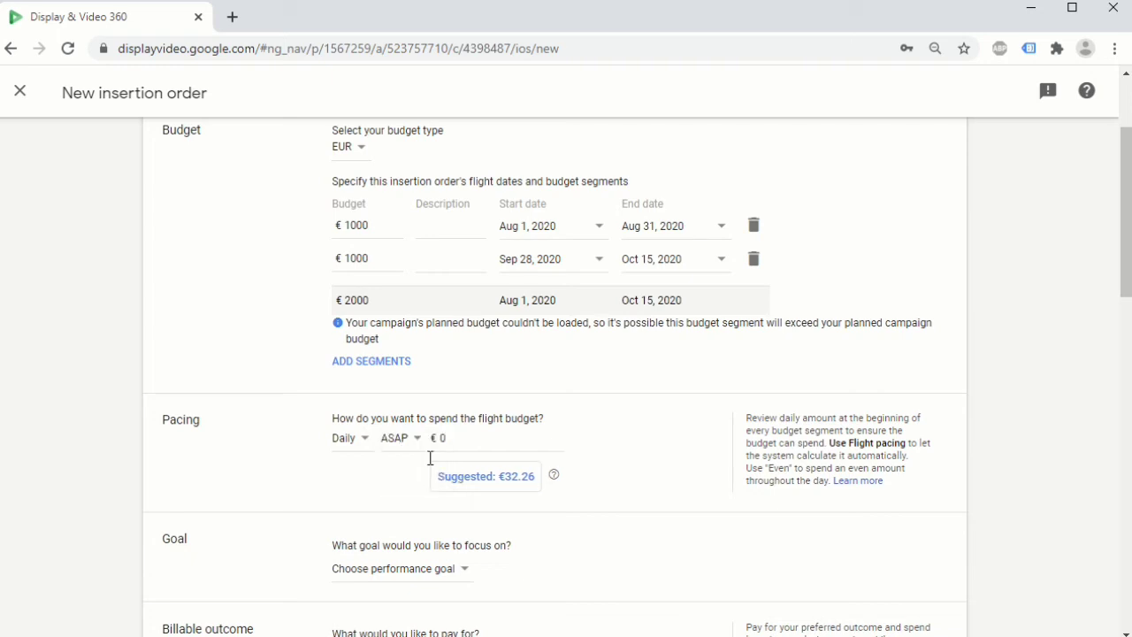
click(399, 443)
click(407, 487)
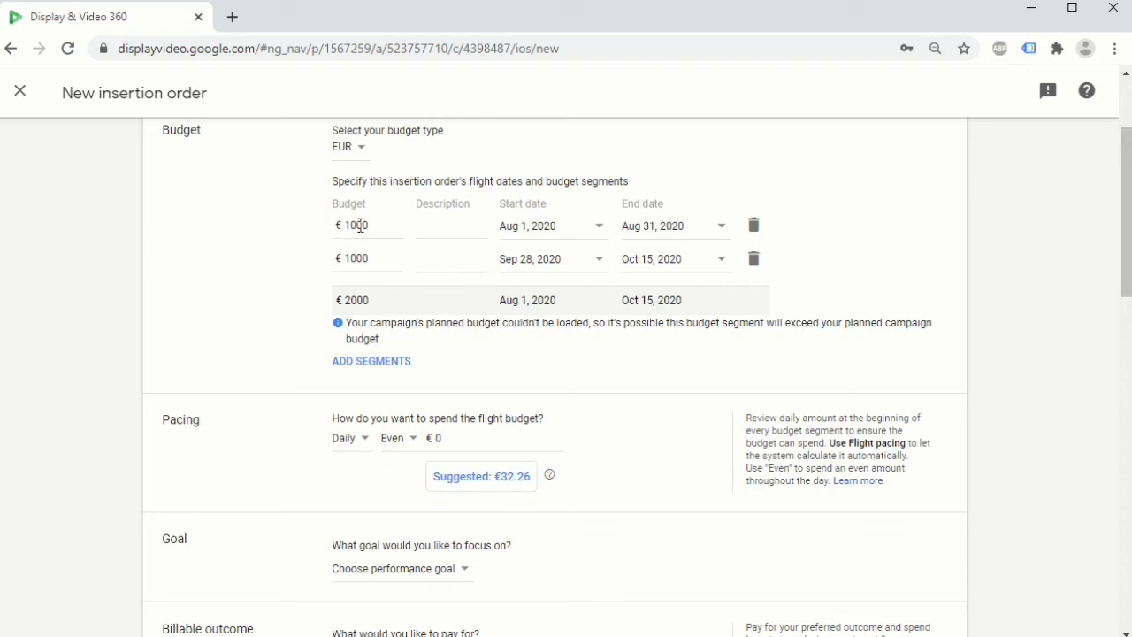
click(354, 442)
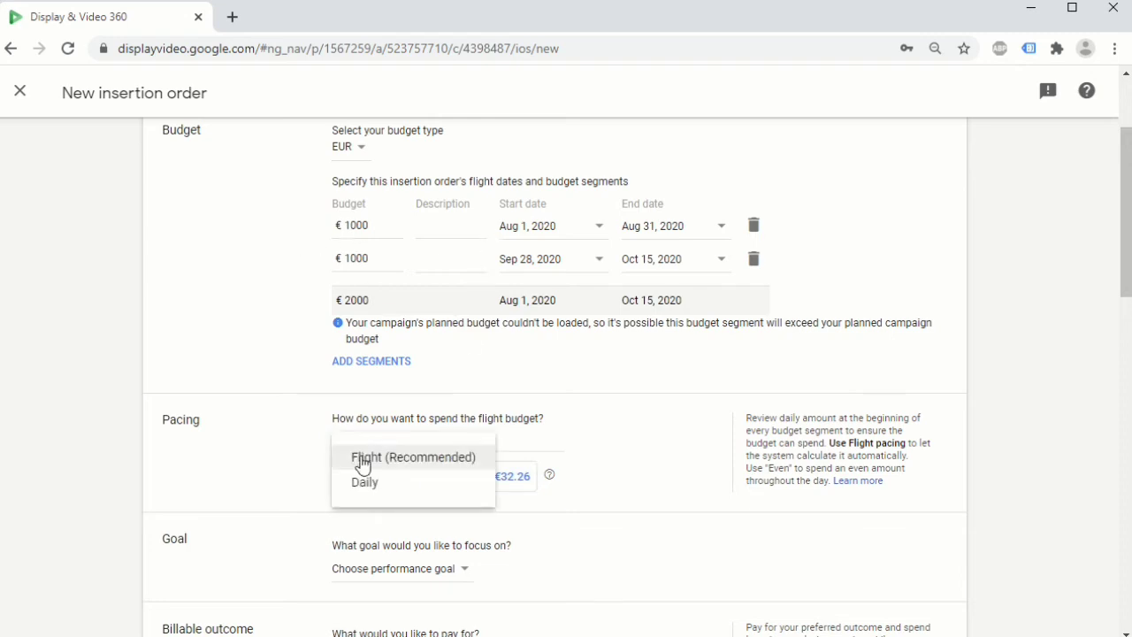
click(361, 463)
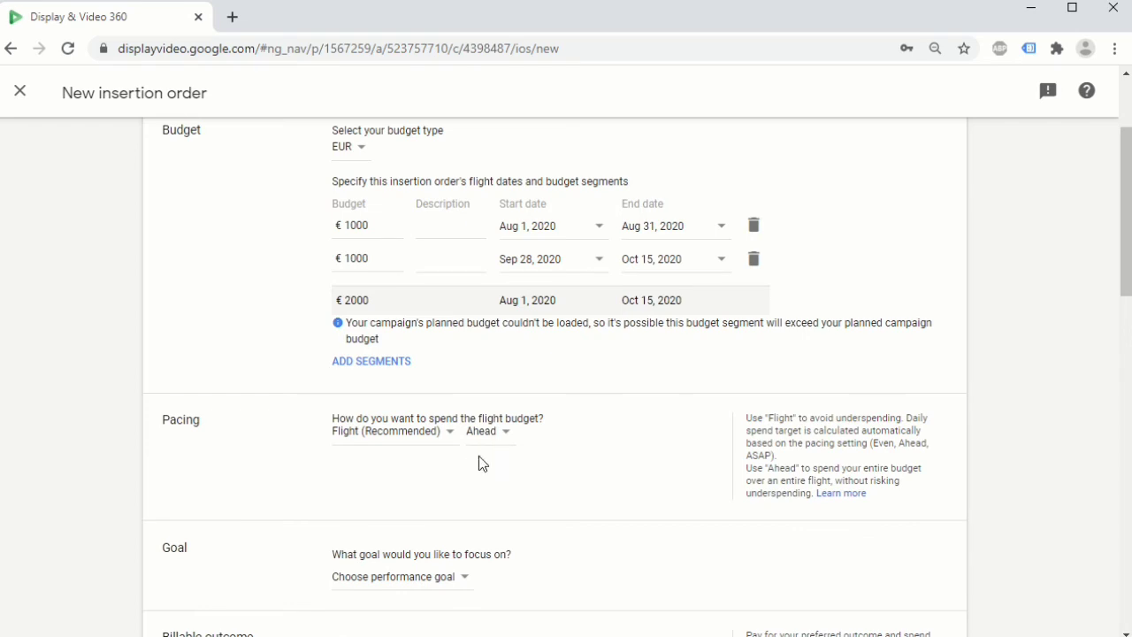
Try CTR as the insertion order's performance goal, and settle on CPC with a target of €1
scroll(463, 475, down, 2)
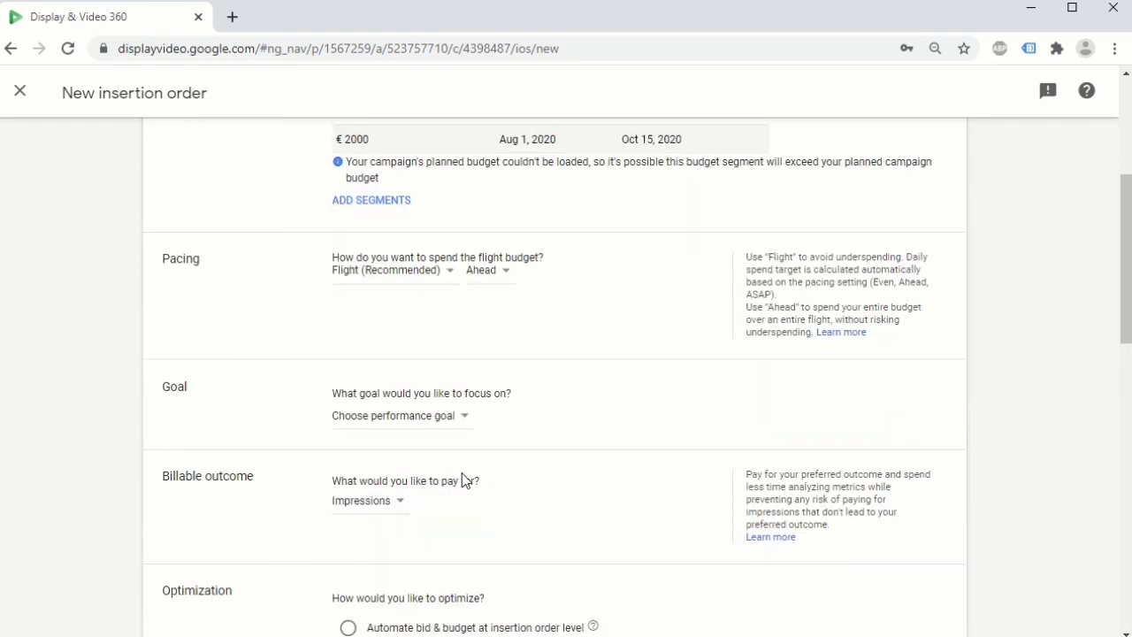
scroll(462, 472, down, 4)
scroll(463, 480, up, 1)
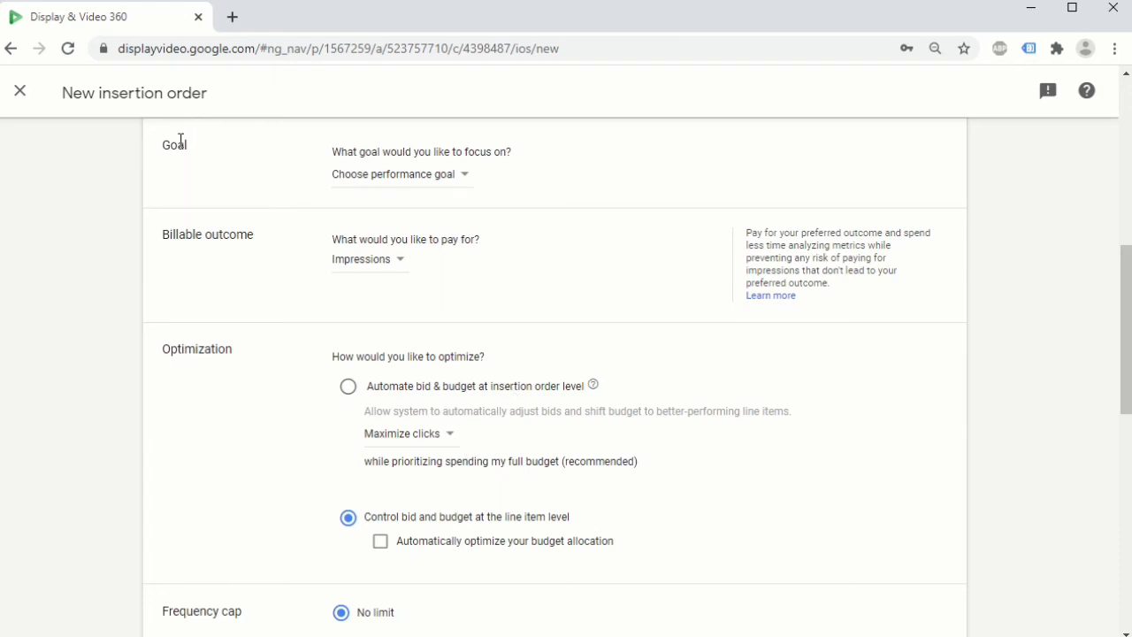
click(451, 179)
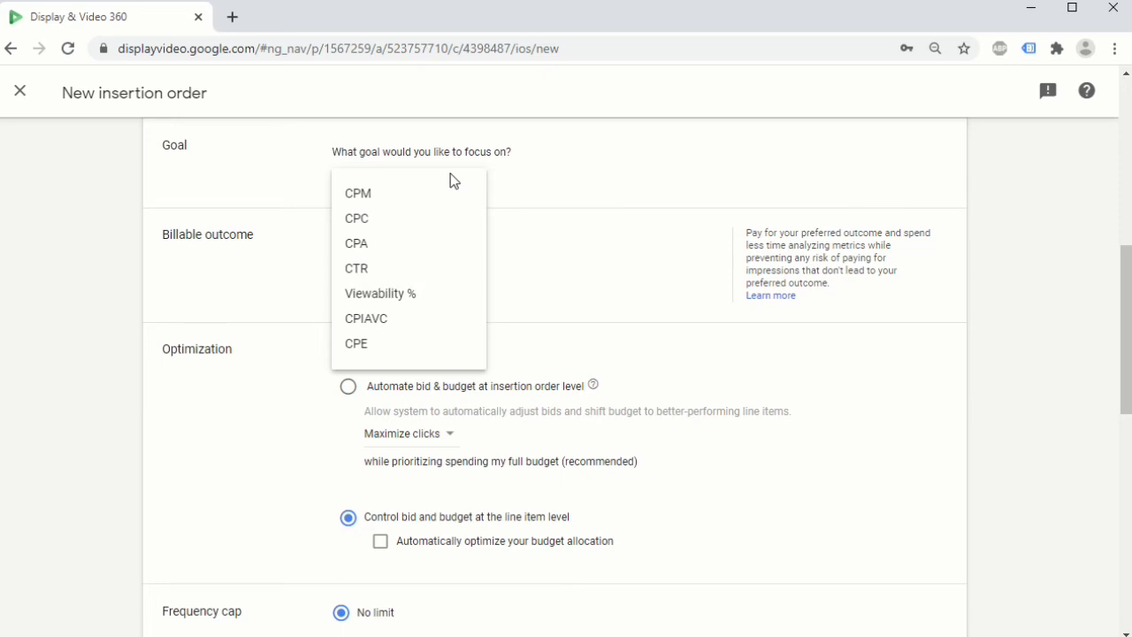
click(385, 269)
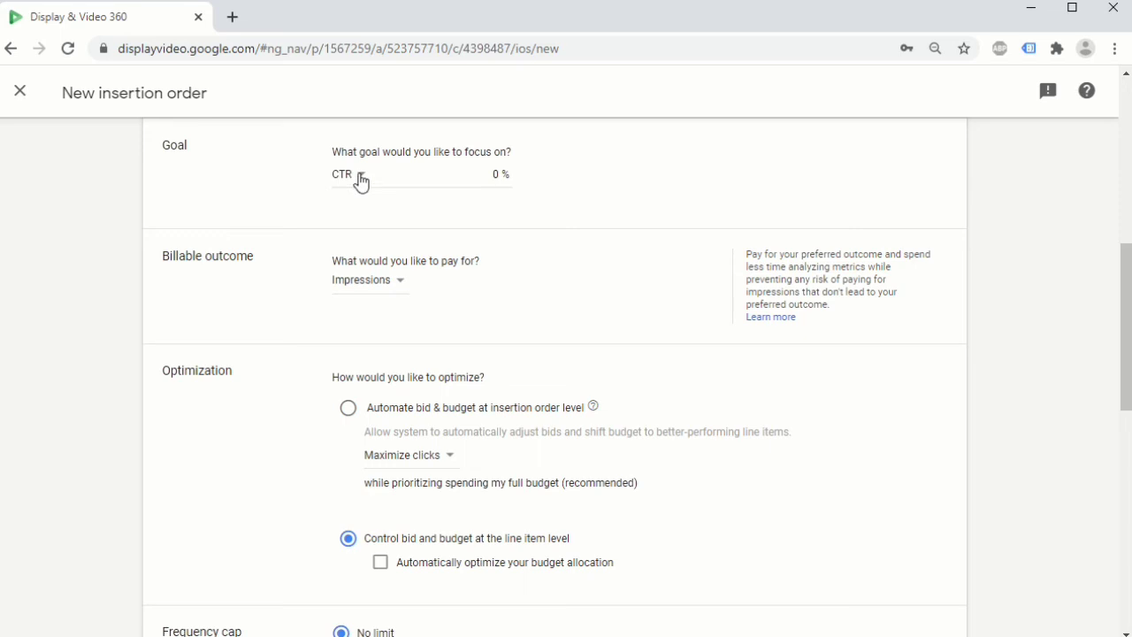
click(361, 180)
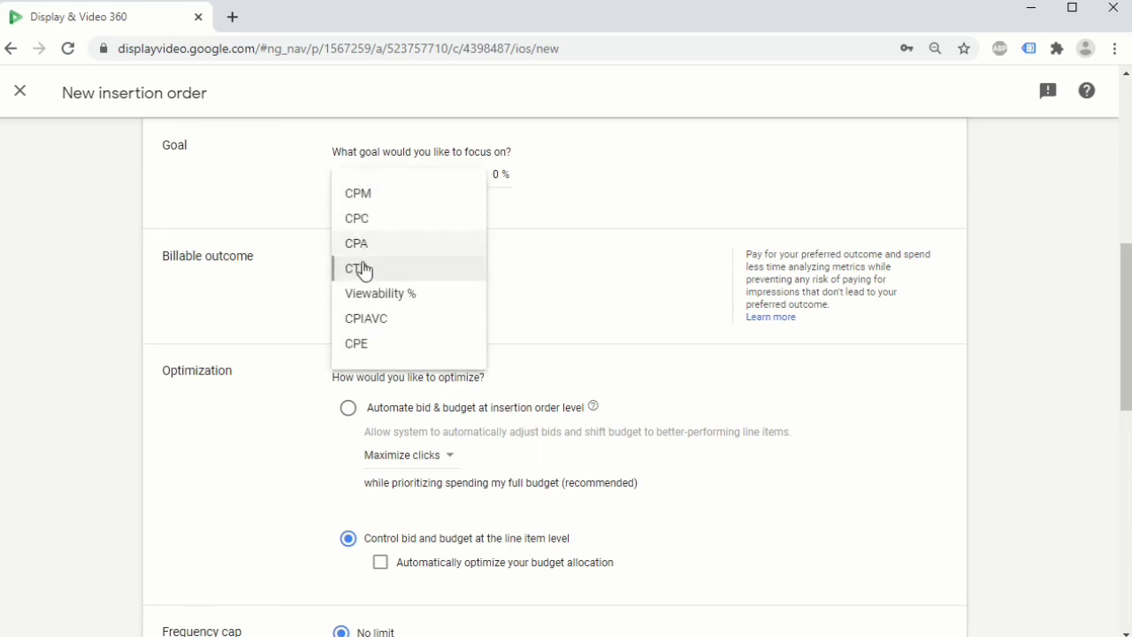
click(389, 219)
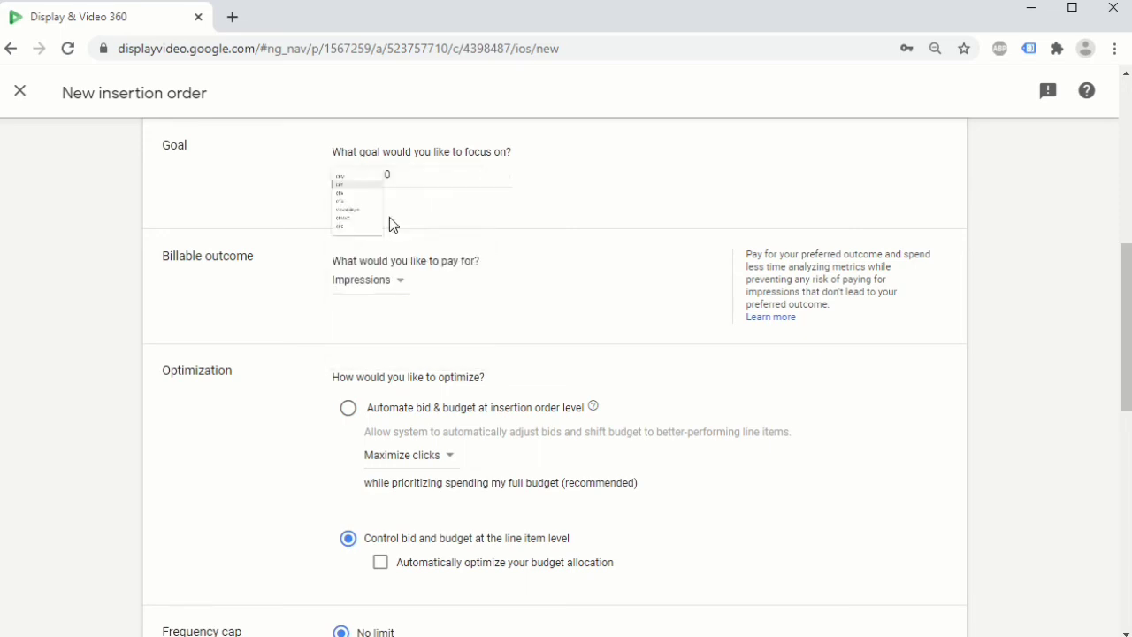
click(404, 175)
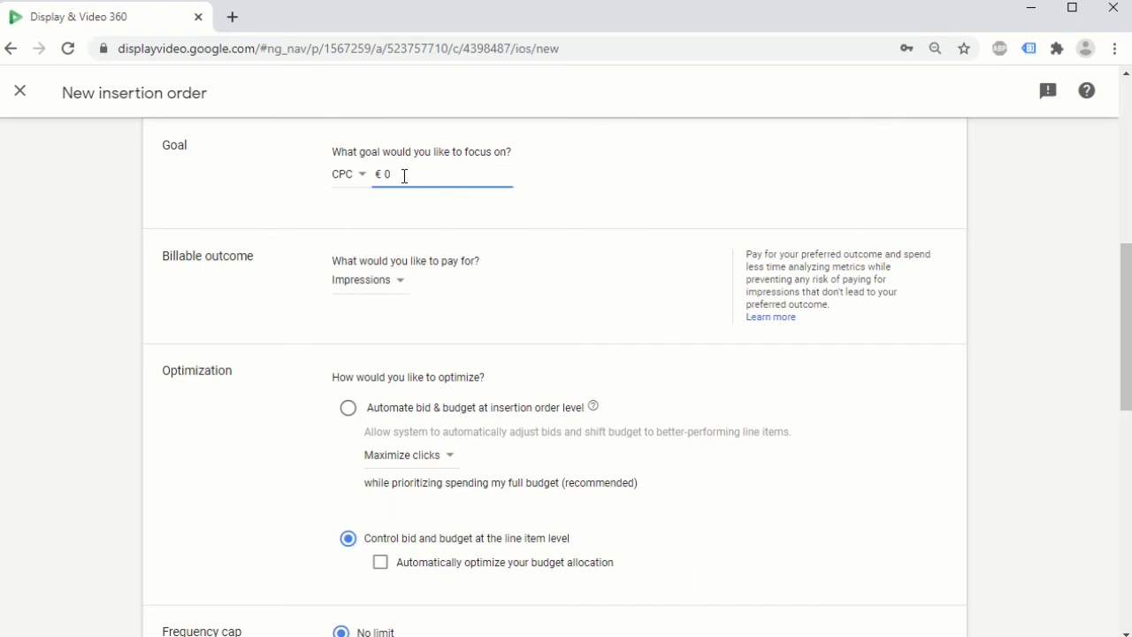
key(BackSpace)
text(1)
click(395, 230)
Check the billable outcome choices and the requirement for paying by Clicks, keeping Impressions
double_click(222, 258)
click(222, 257)
click(398, 285)
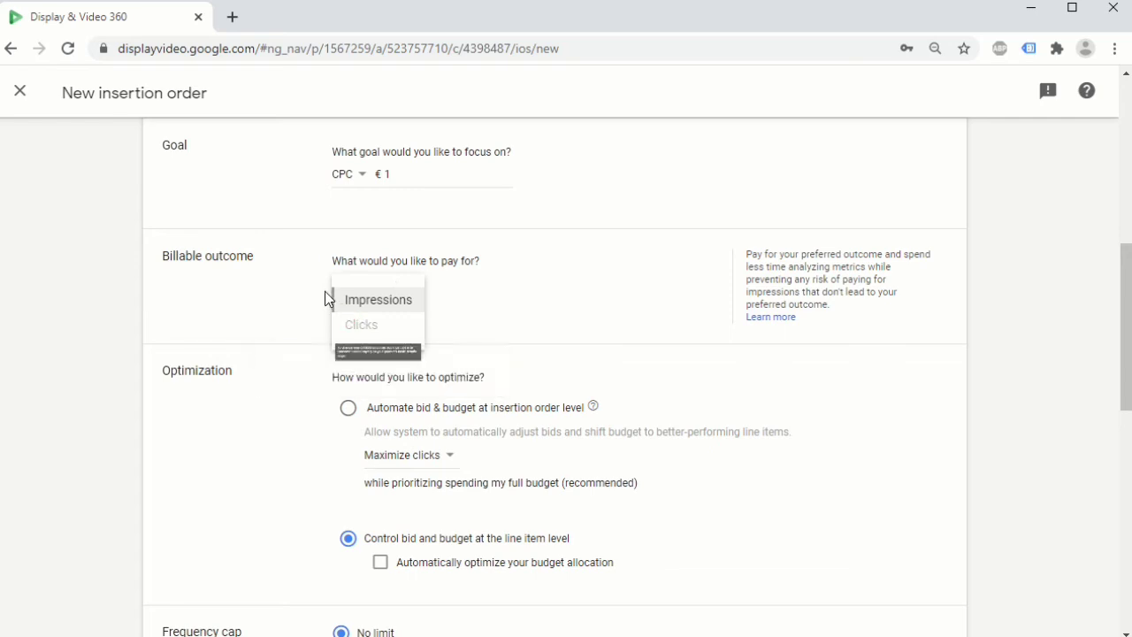
mouse_move(362, 322)
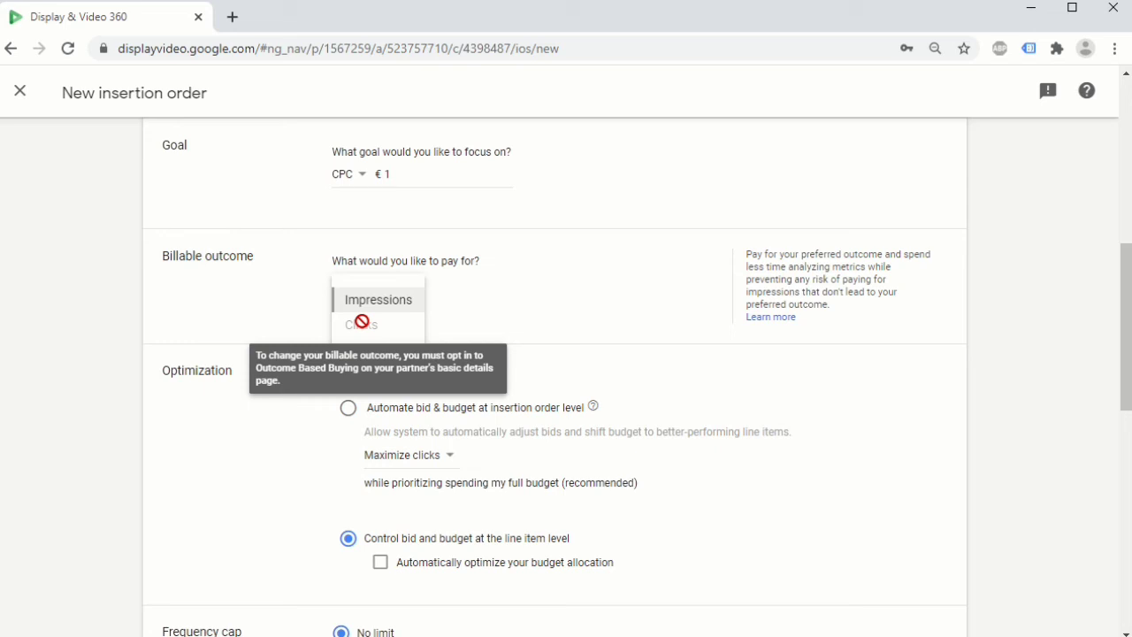
click(307, 301)
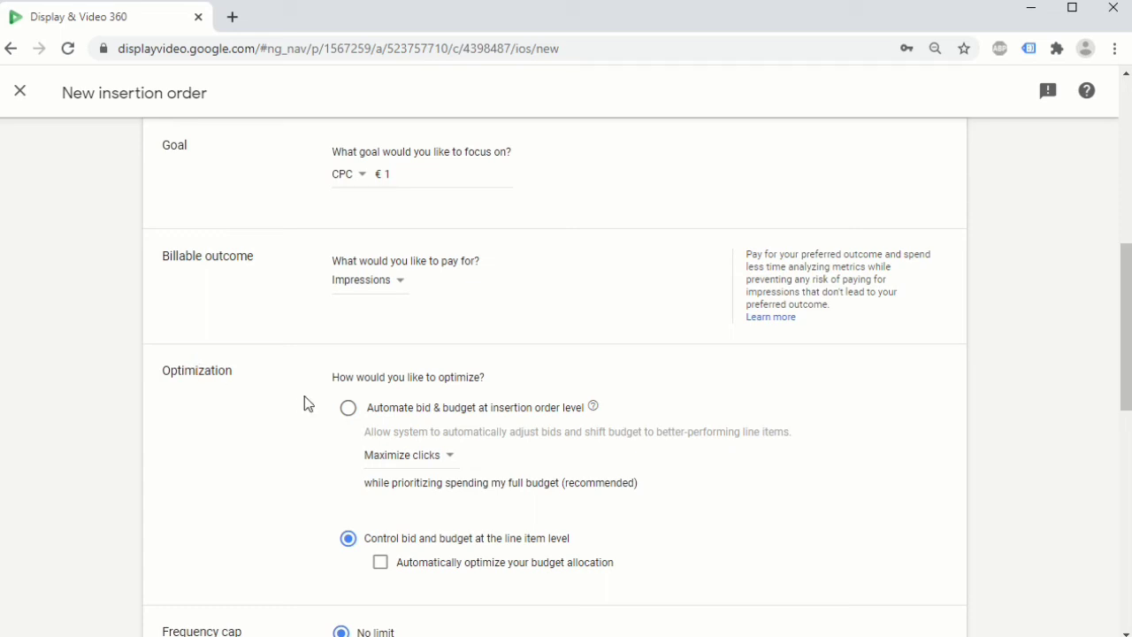
Try automating bid and budget at insertion order level, reviewing its bidding strategies and toggling the average CPM limit on and off
scroll(307, 404, down, 3)
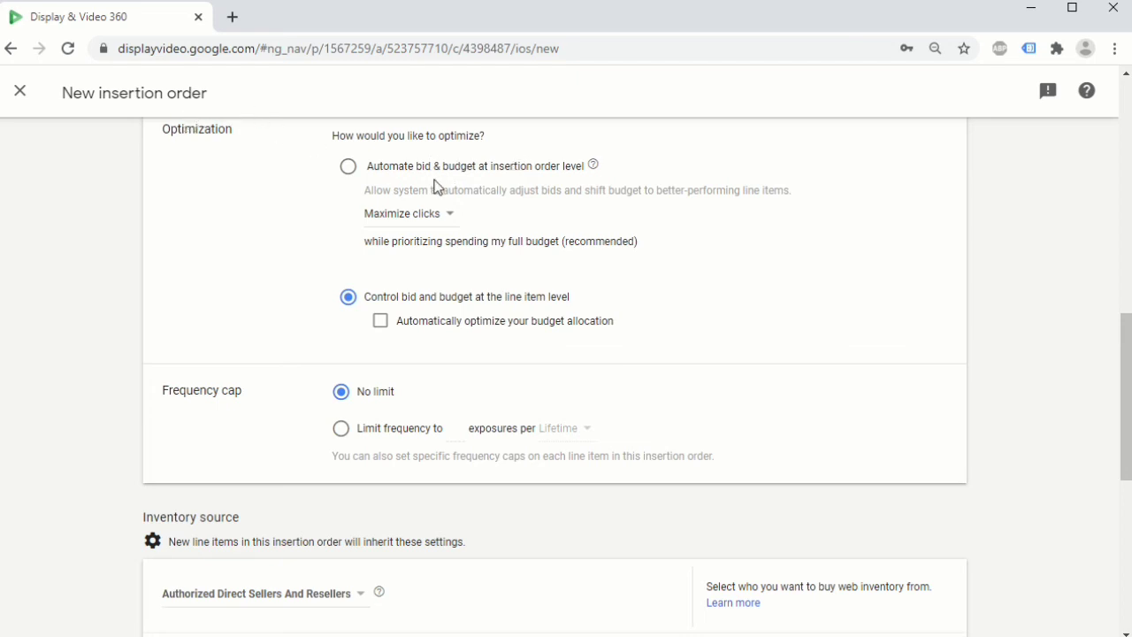
click(350, 168)
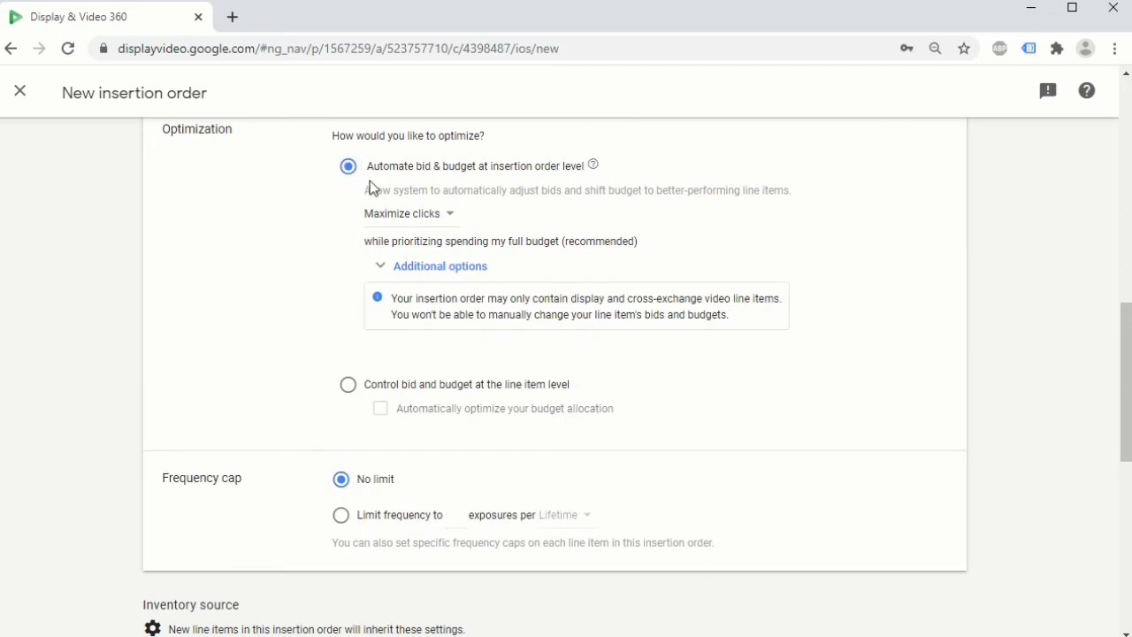
click(448, 217)
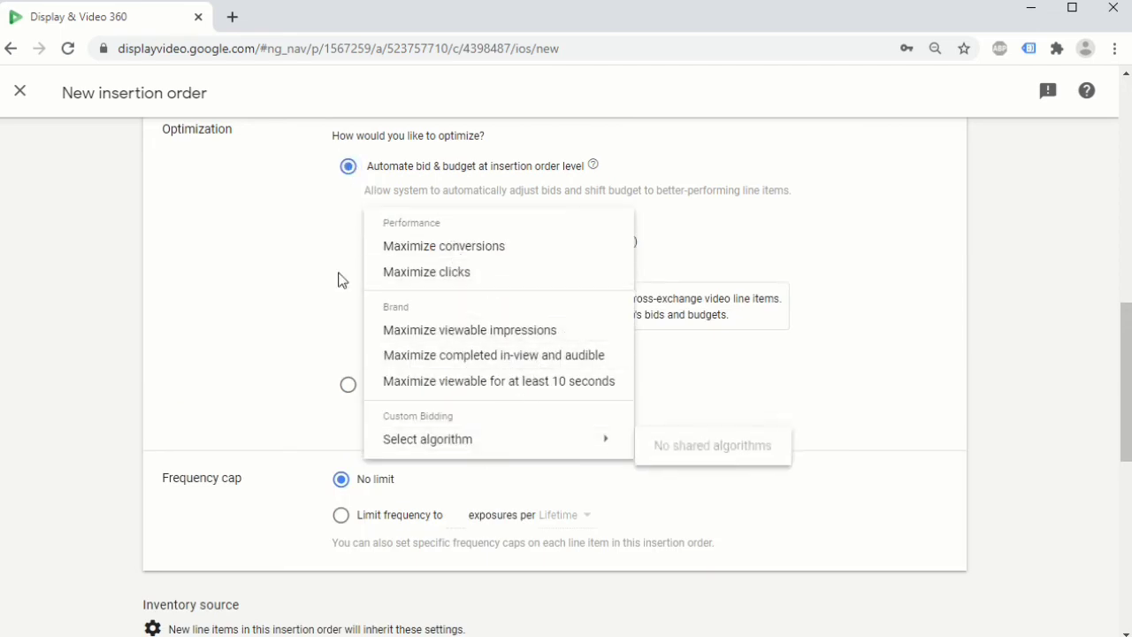
click(349, 233)
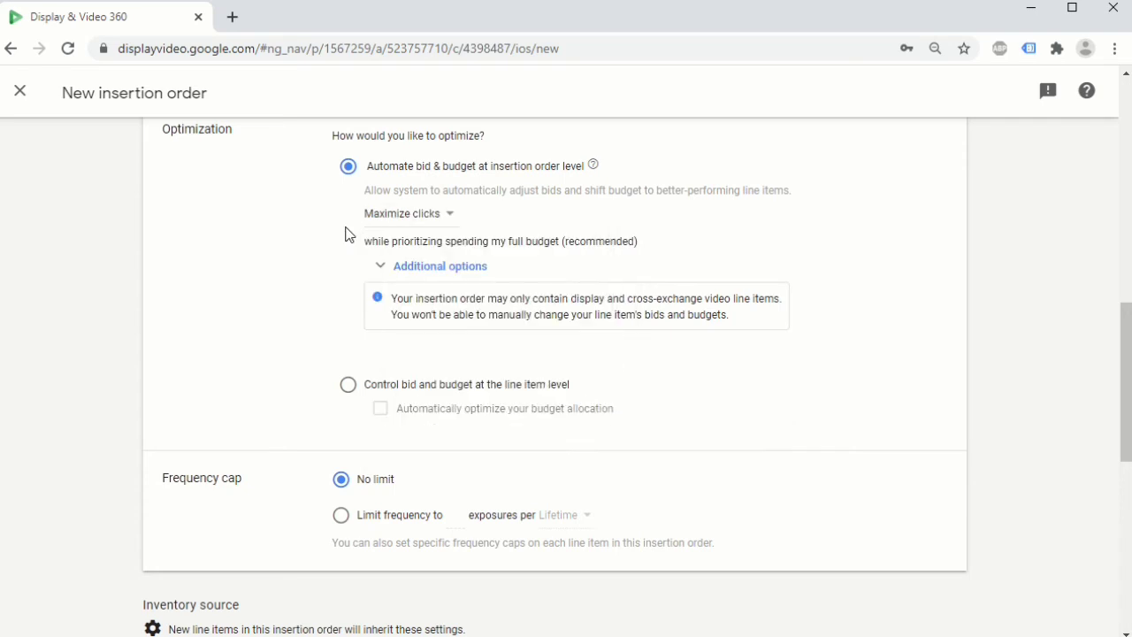
click(422, 277)
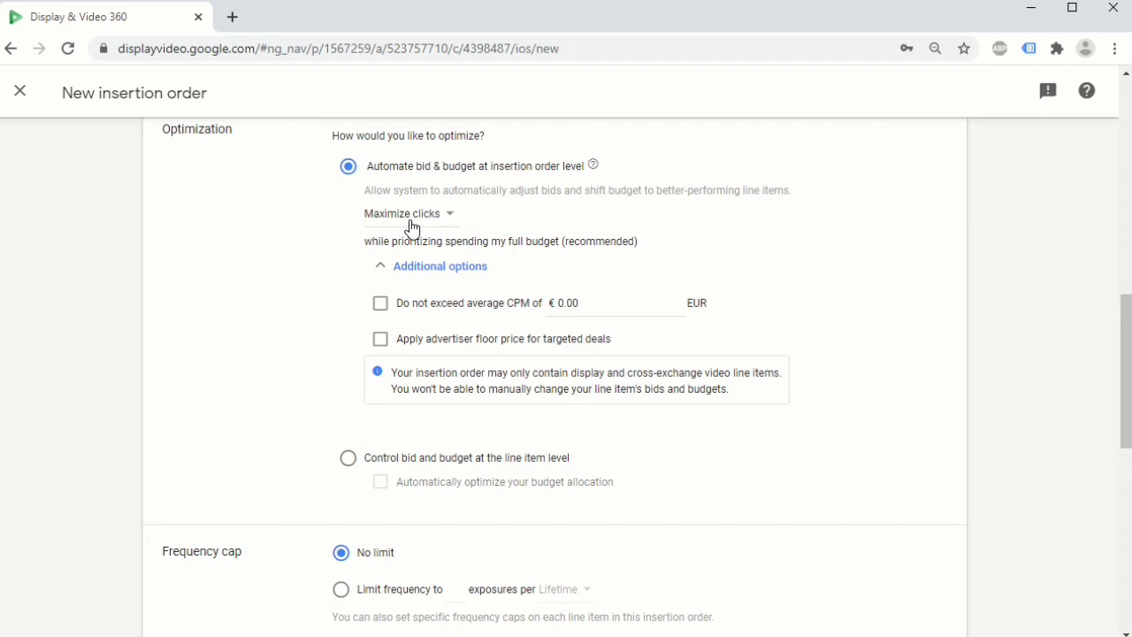
click(382, 307)
click(382, 305)
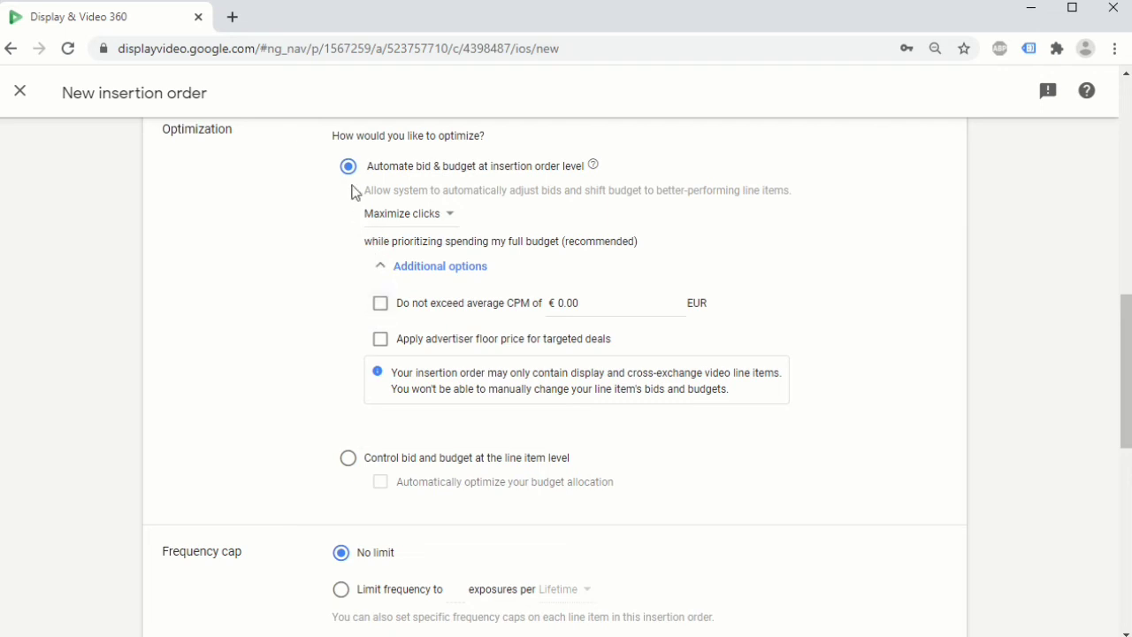
Set the optimization to control bid and budget at the line item level, with automatic optimization of the budget allocation
click(349, 459)
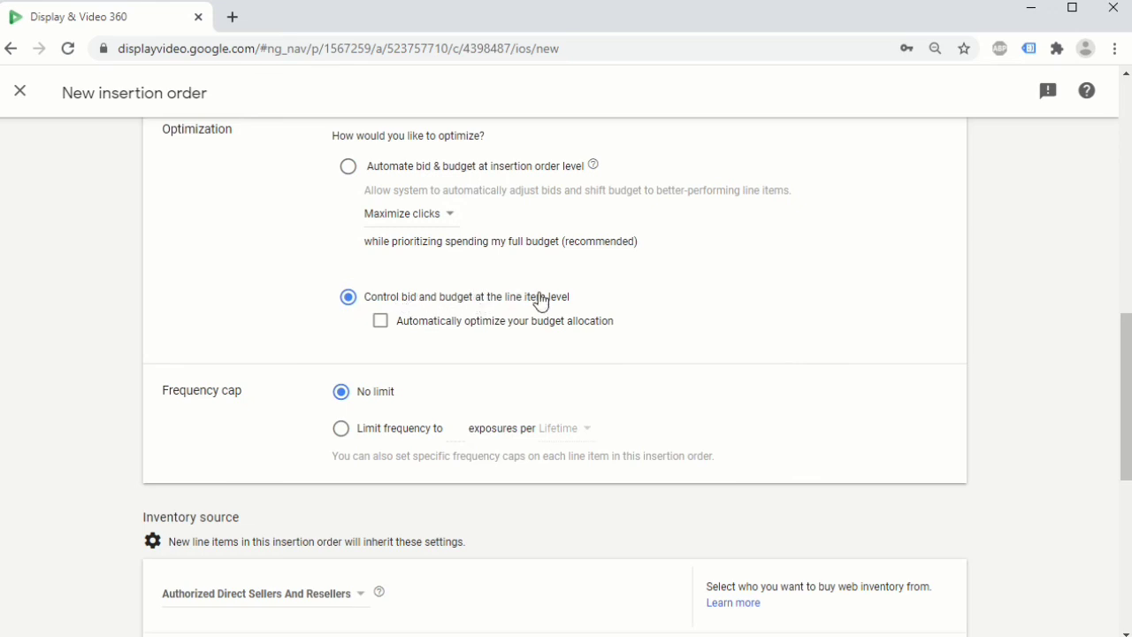
click(382, 323)
Try a frequency cap of 6 exposures per 1 day, and switch it back to No limit
drag(252, 397, 167, 392)
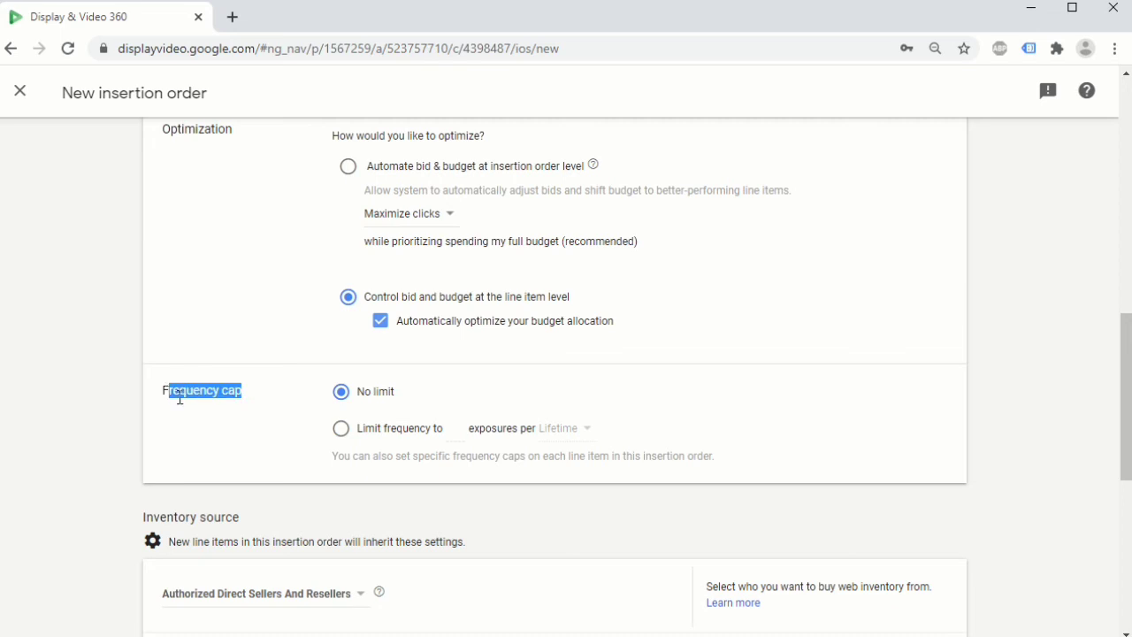
click(207, 404)
scroll(215, 387, down, 1)
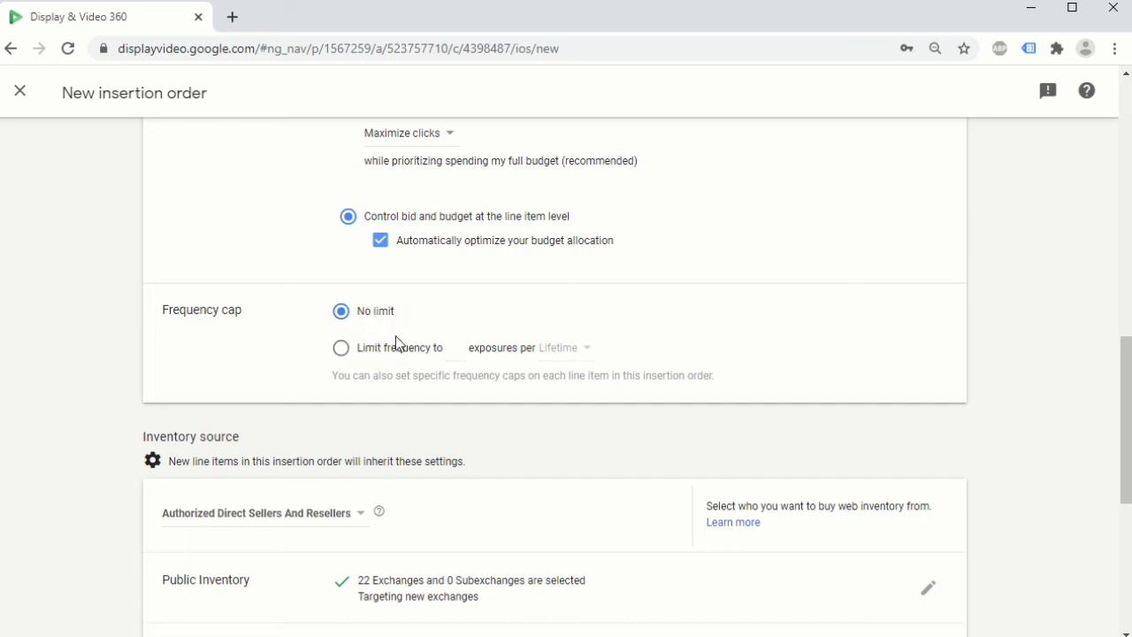
click(361, 352)
click(454, 348)
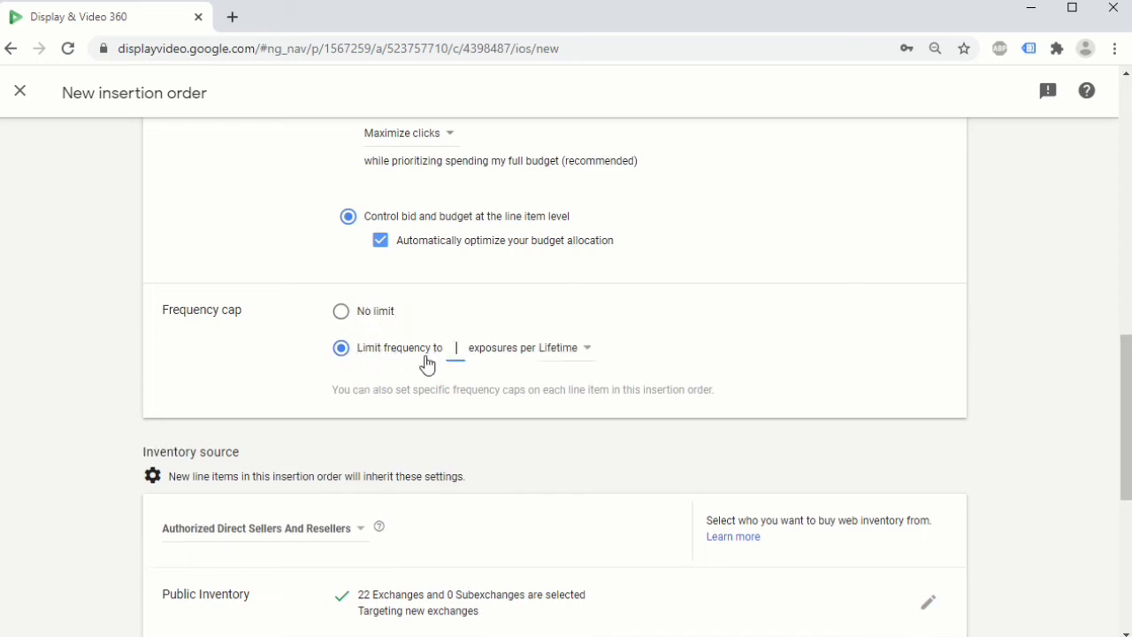
text(6)
click(550, 348)
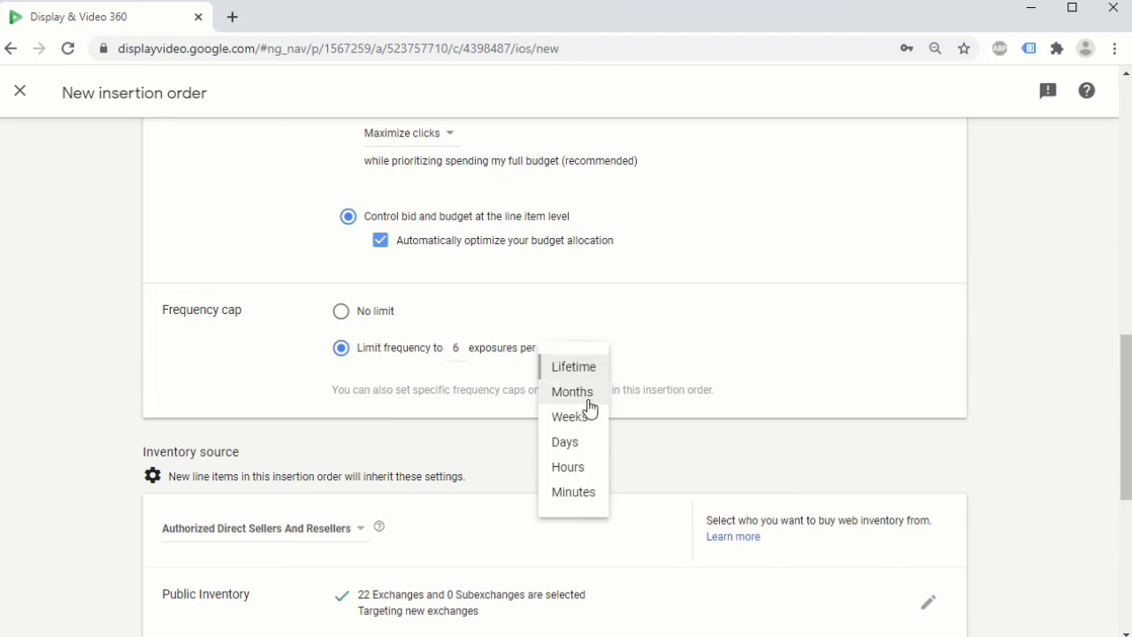
click(578, 447)
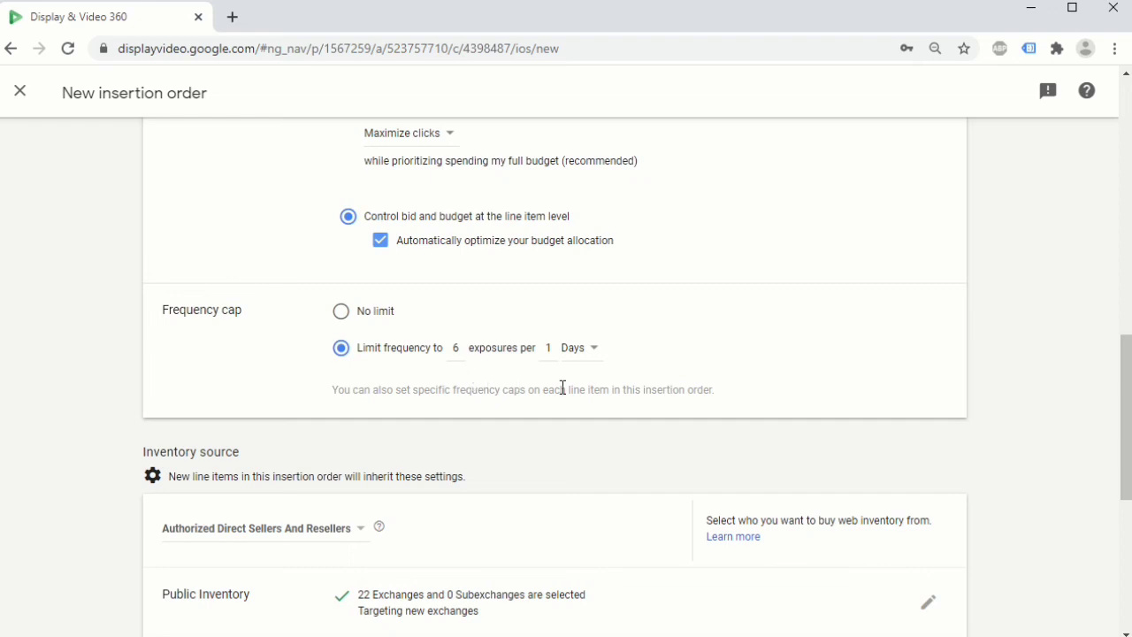
click(342, 312)
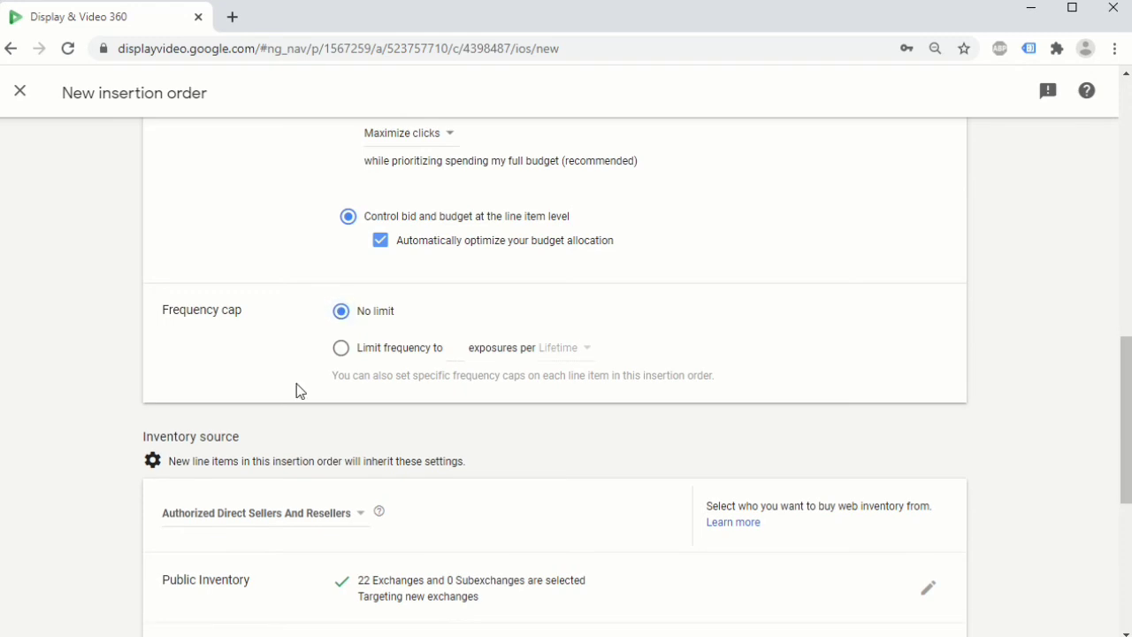
scroll(282, 407, down, 3)
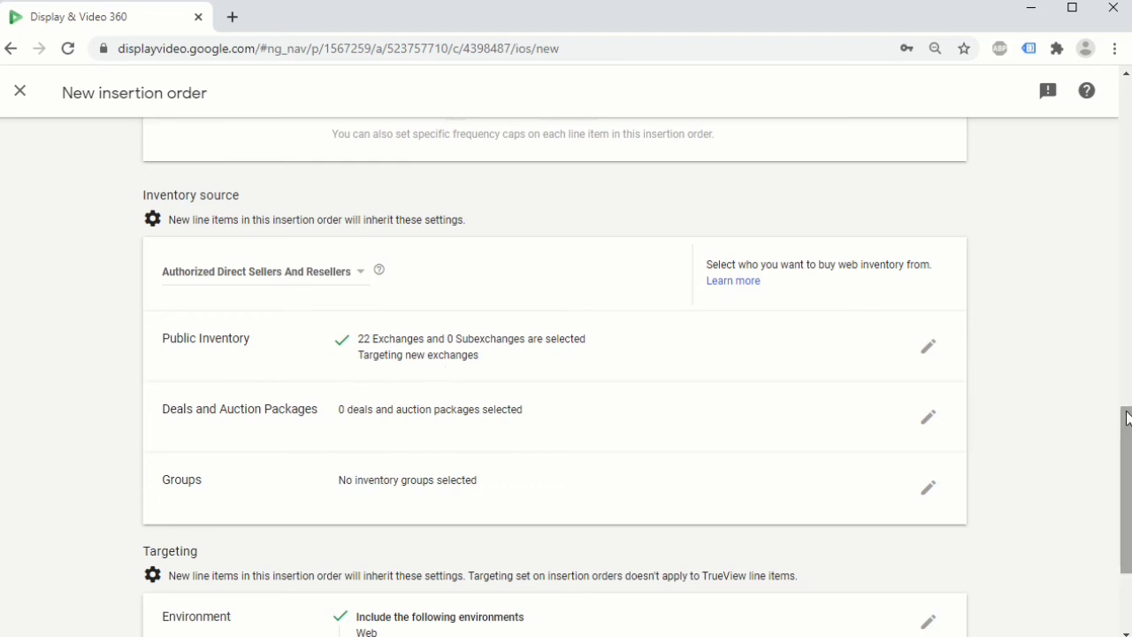
Examine the content, audience and technology targeting criteria that can be added to the insertion order
drag(1126, 419, 1125, 487)
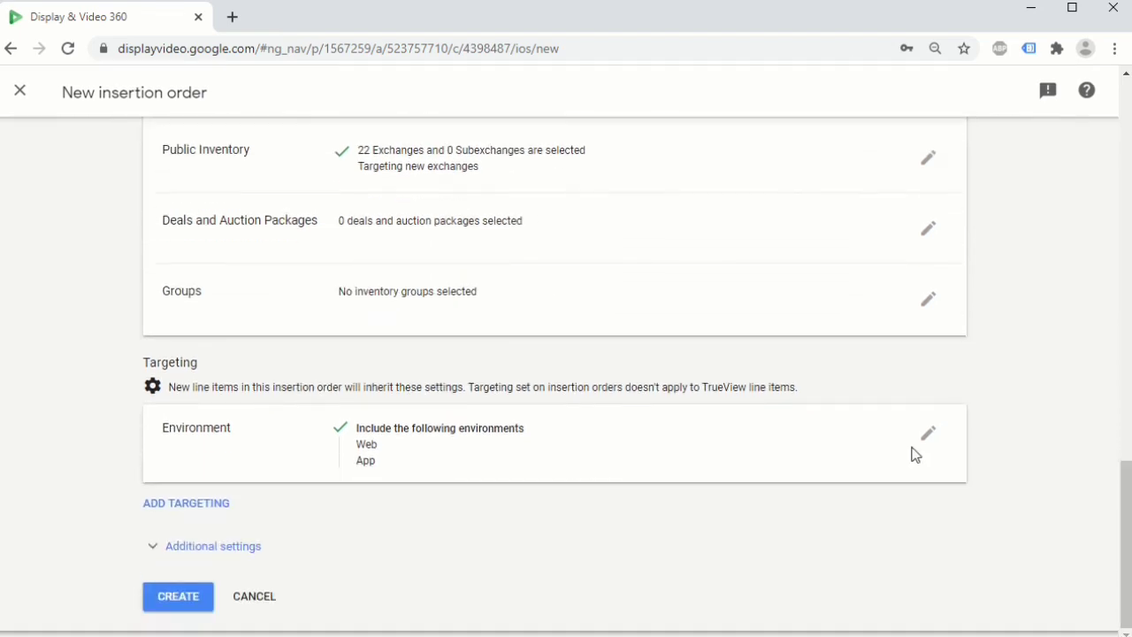
click(168, 506)
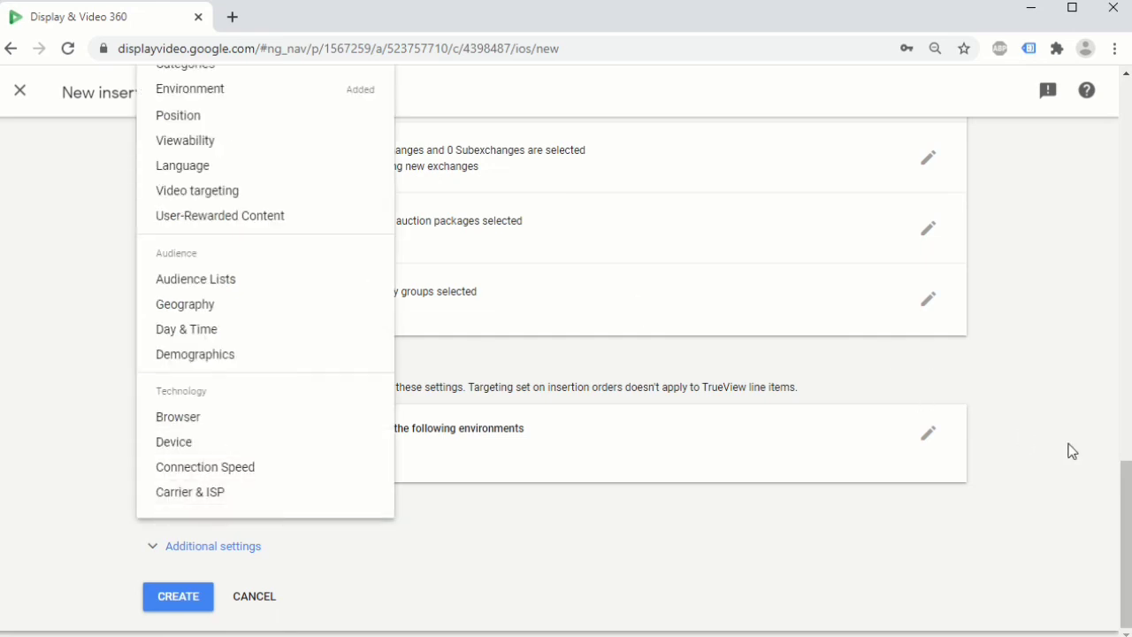
drag(1128, 476, 1128, 425)
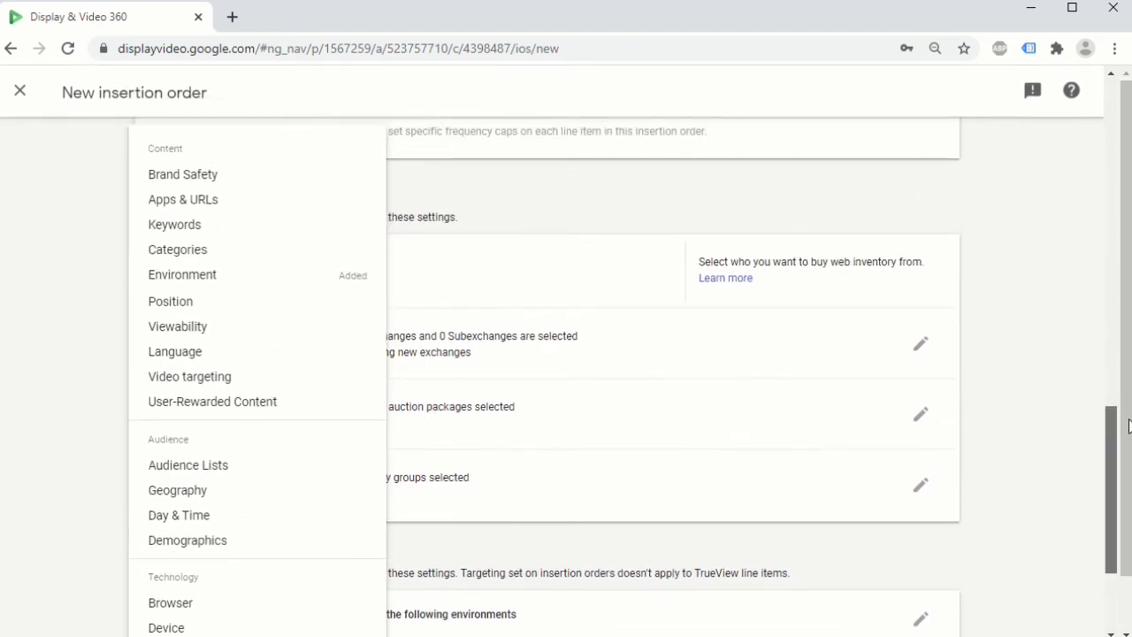
click(741, 306)
scroll(275, 541, down, 2)
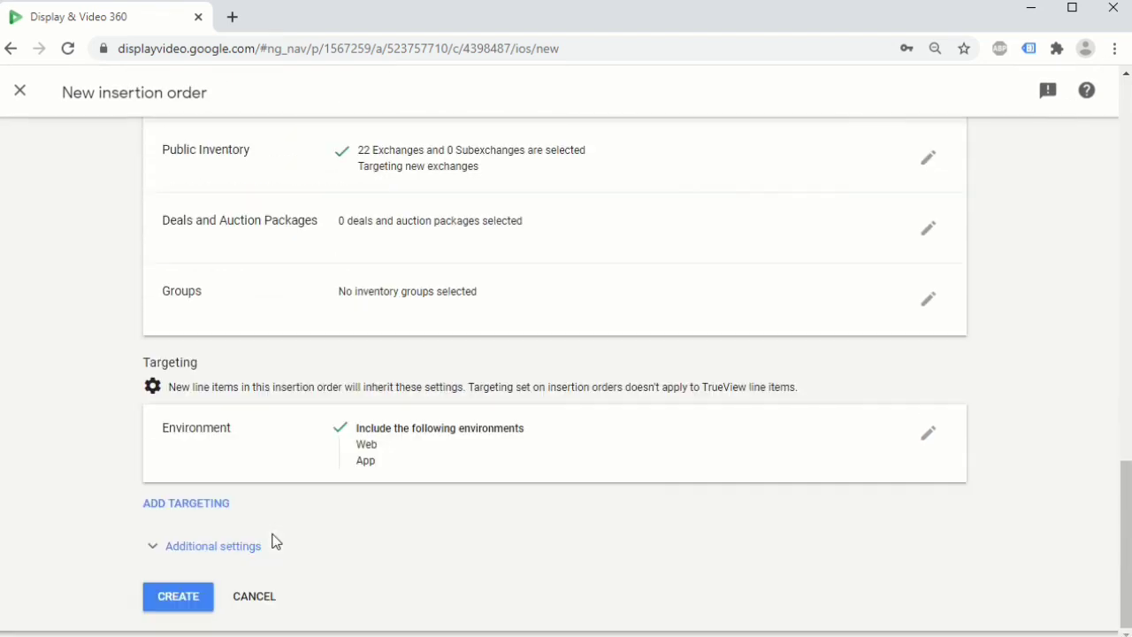
click(207, 513)
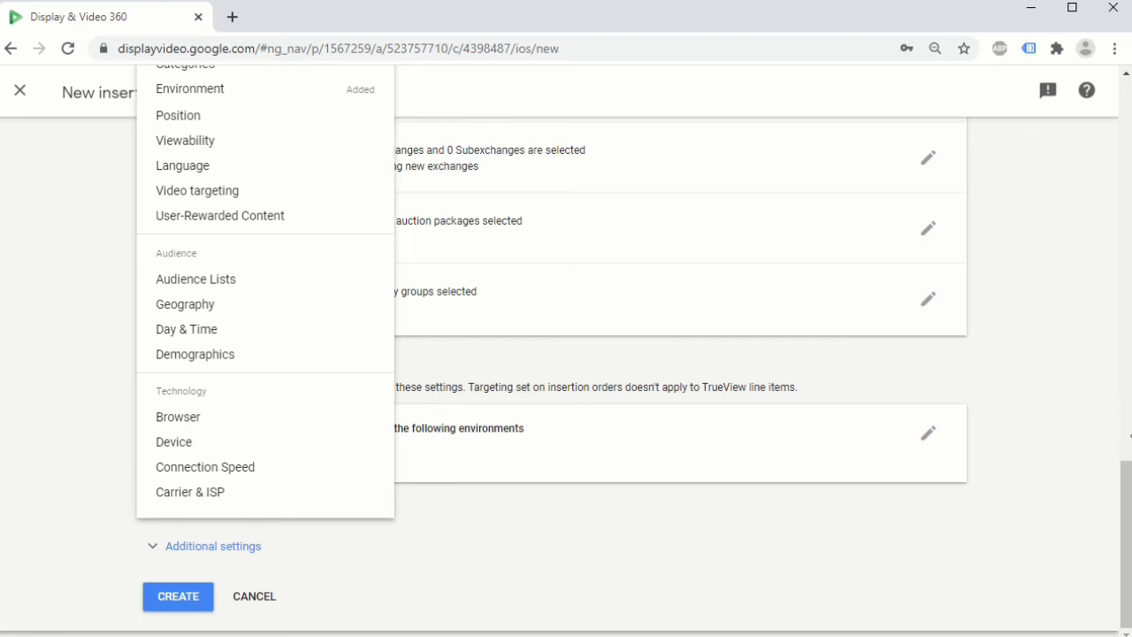
drag(1128, 469, 1127, 432)
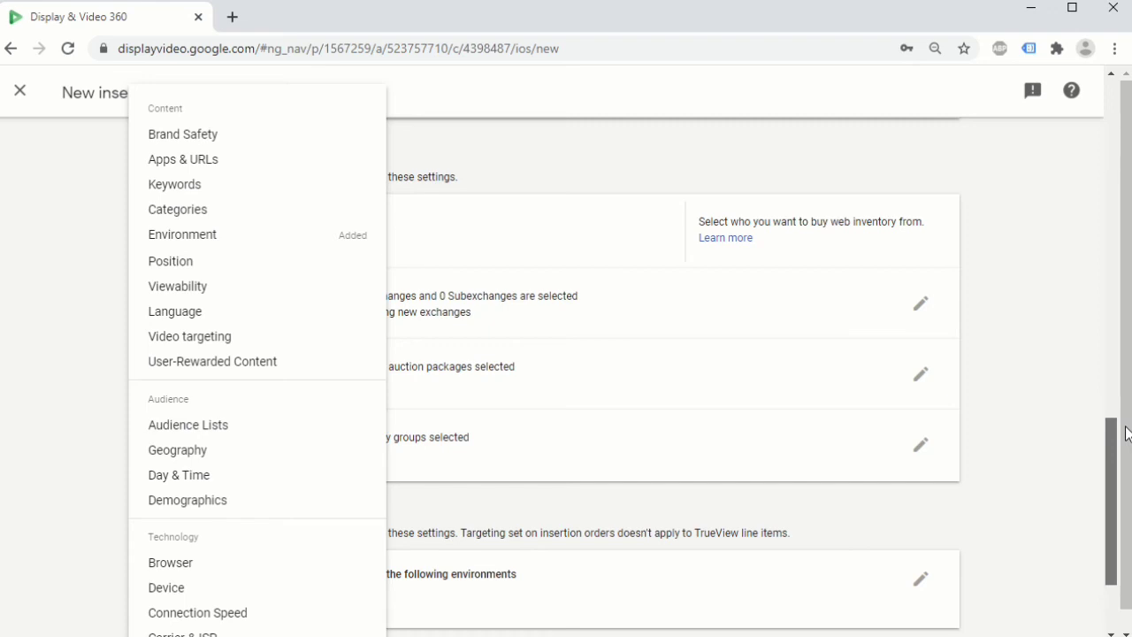
click(1128, 434)
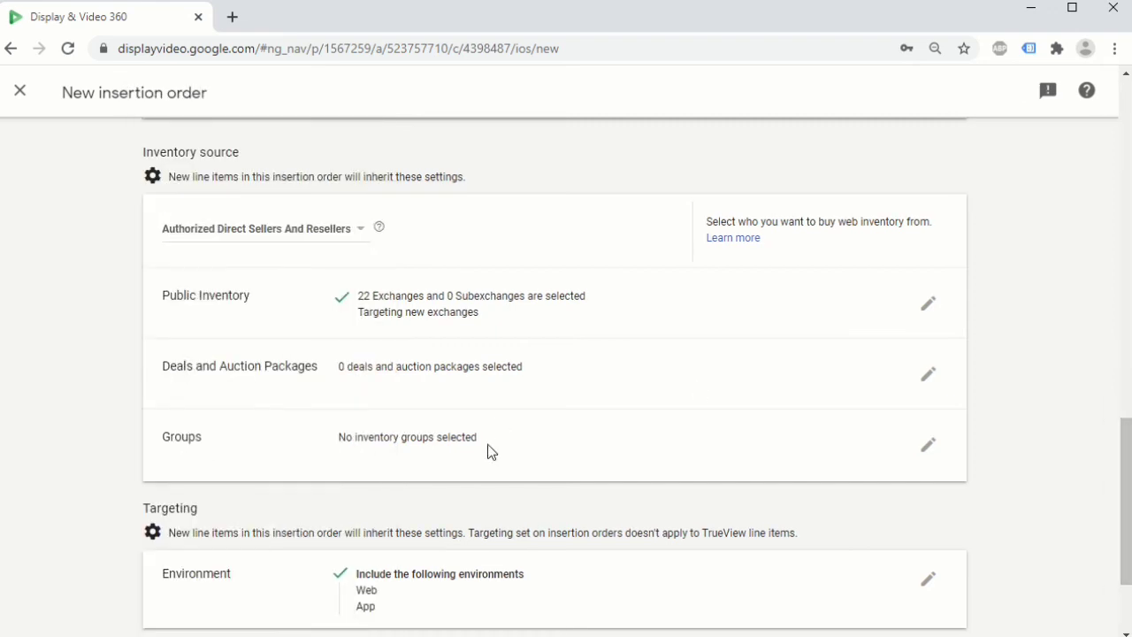
scroll(380, 488, down, 2)
Review the Carrier & ISP targeting options and the available Connection Speed choices, leaving both without applying anything
click(185, 502)
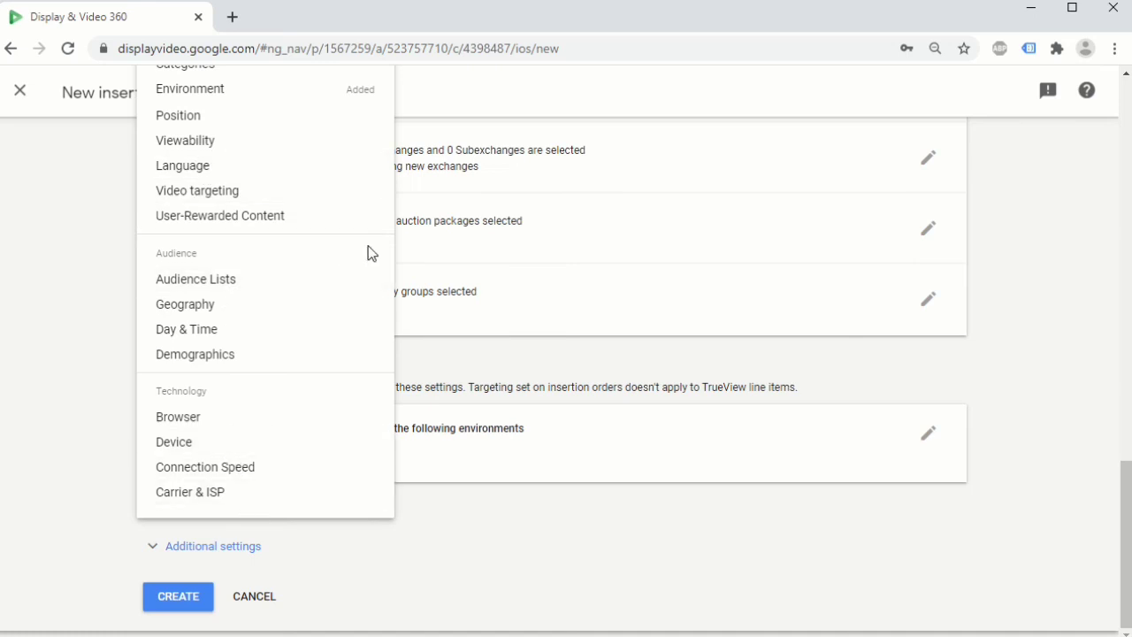
click(266, 496)
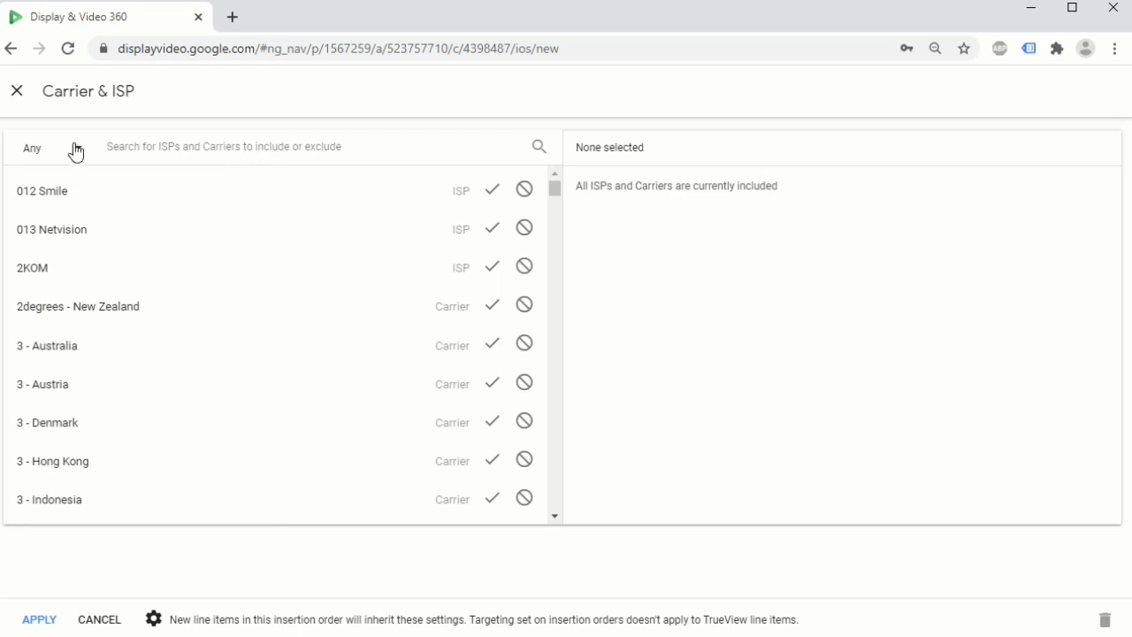
click(18, 96)
click(192, 505)
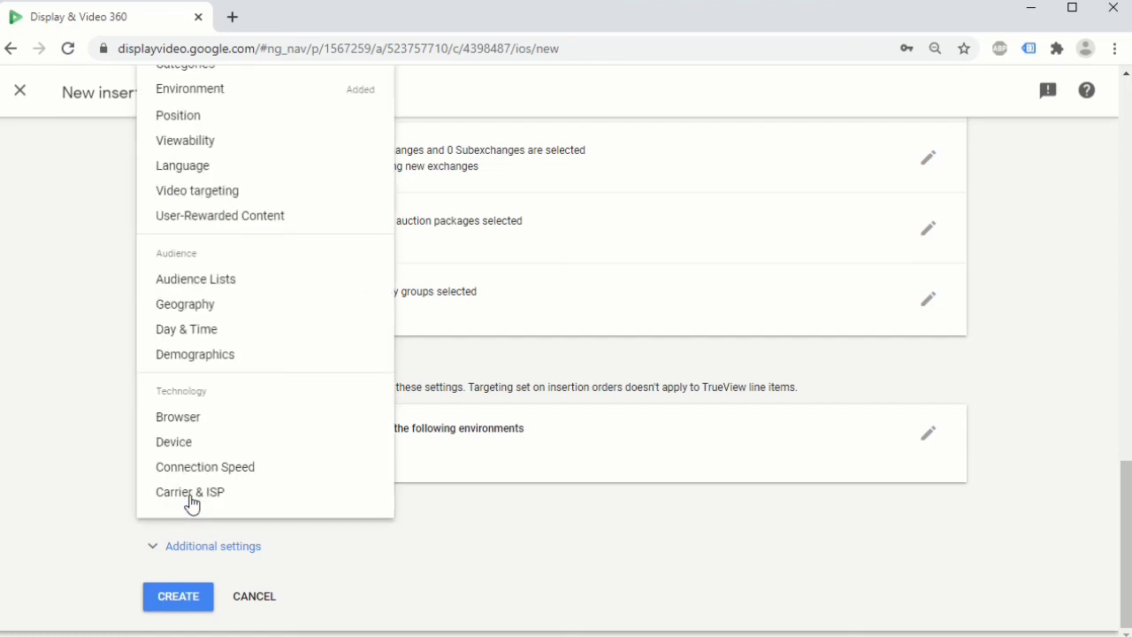
click(264, 478)
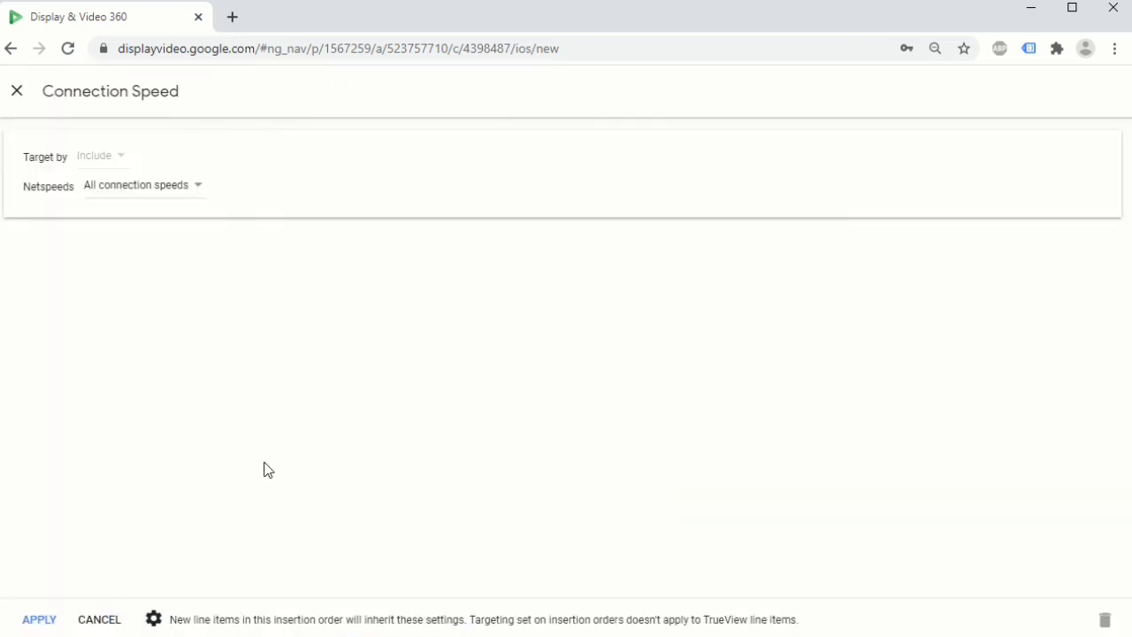
click(140, 186)
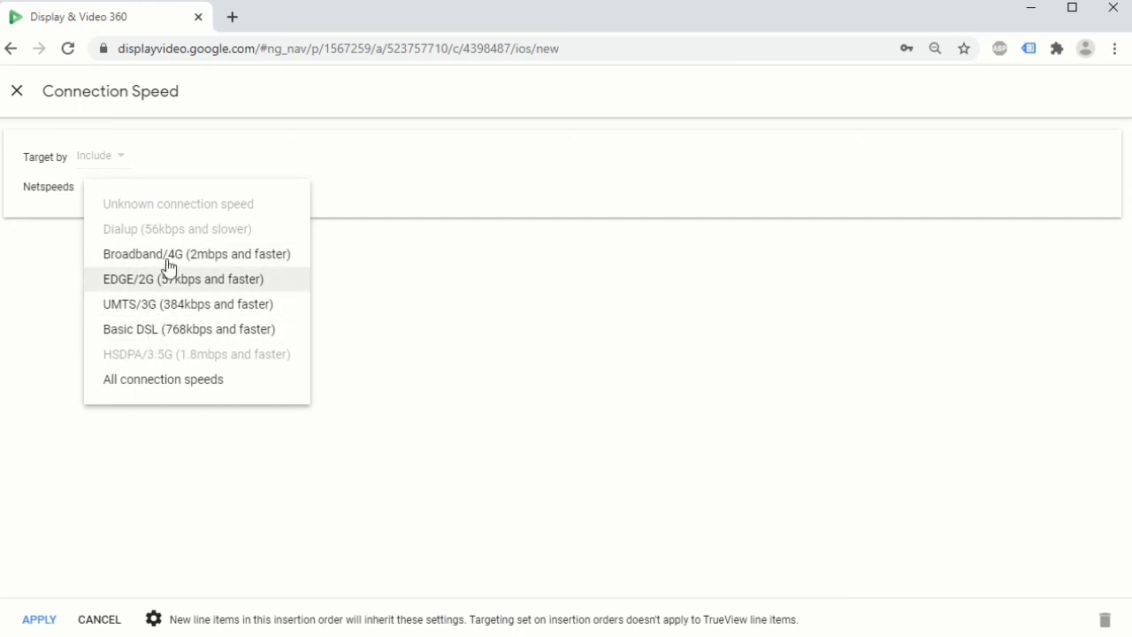
click(16, 94)
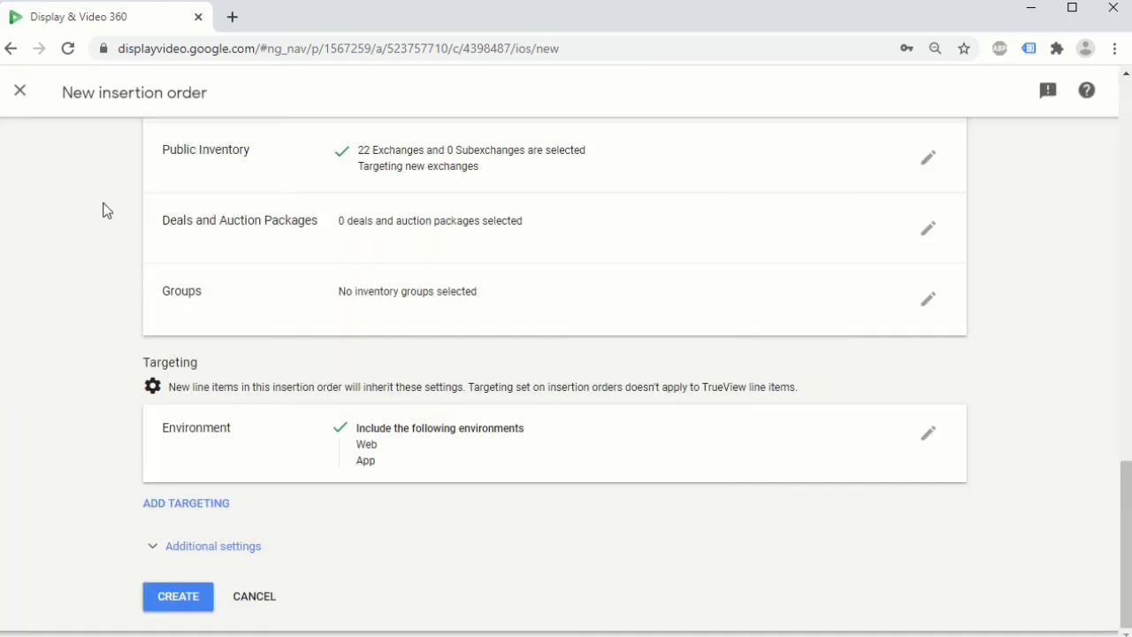
Add Device targeting to the insertion order that excludes Connected TV and keeps Computer, Smartphone and Tablet
click(188, 510)
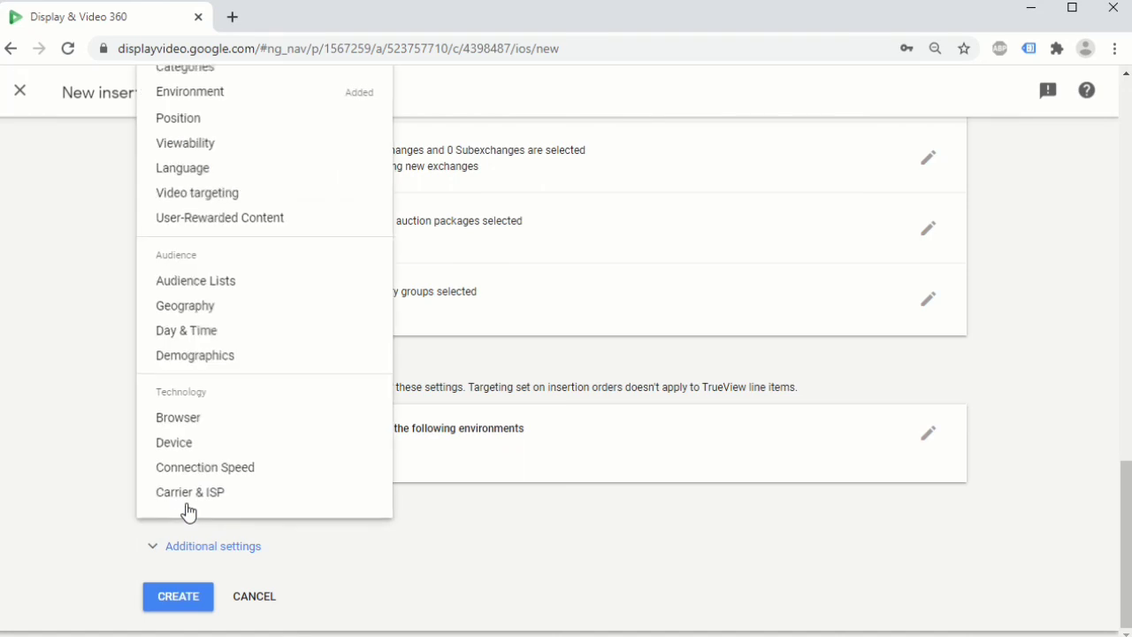
click(211, 449)
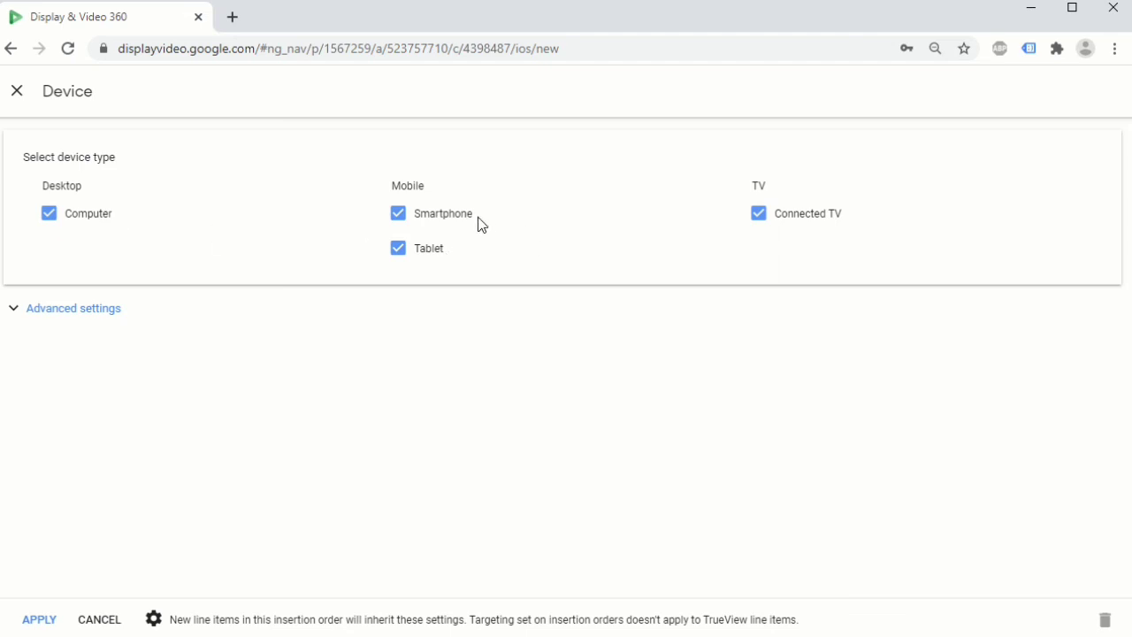
click(762, 219)
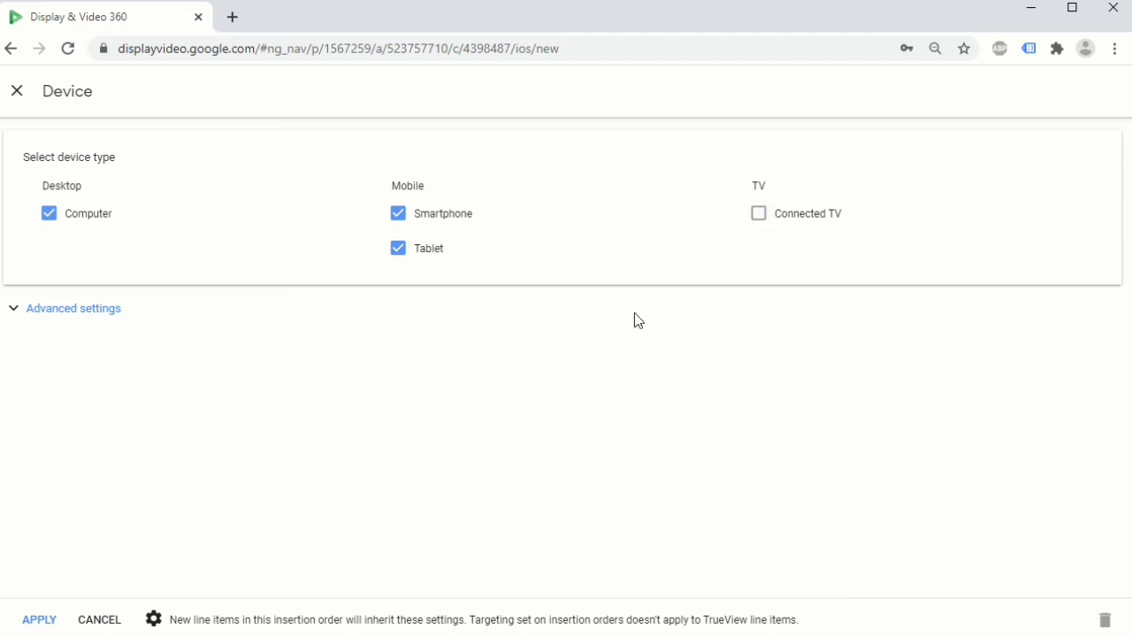
click(35, 619)
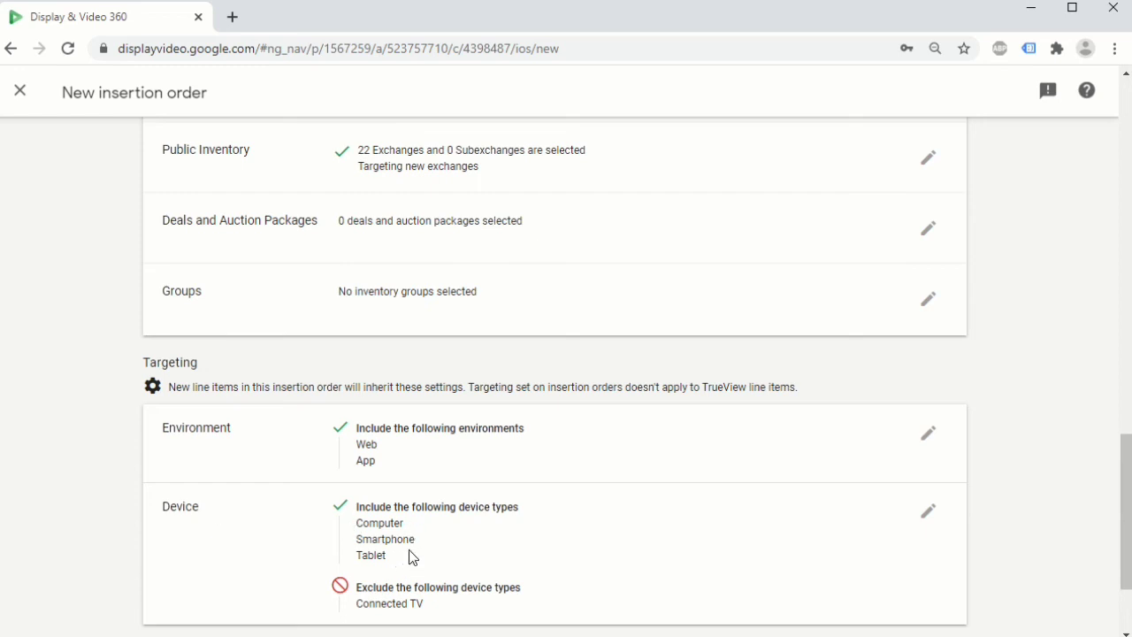
Add Demographics targeting with an age range of 35–64, keeping all genders, parental statuses and household incomes
scroll(1126, 497, down, 1)
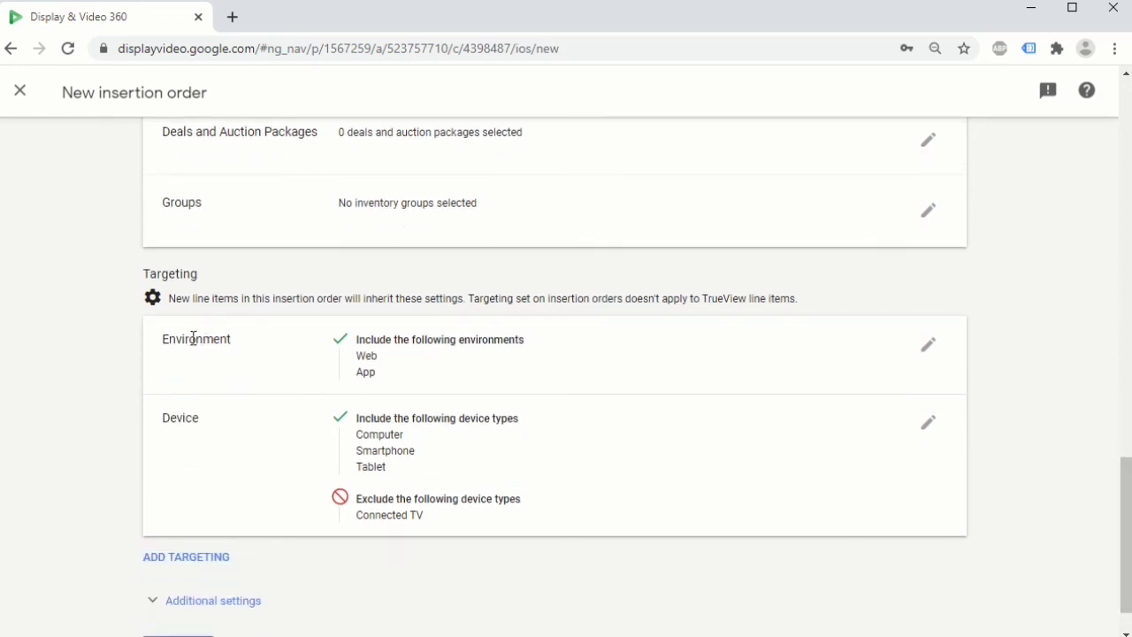
click(215, 558)
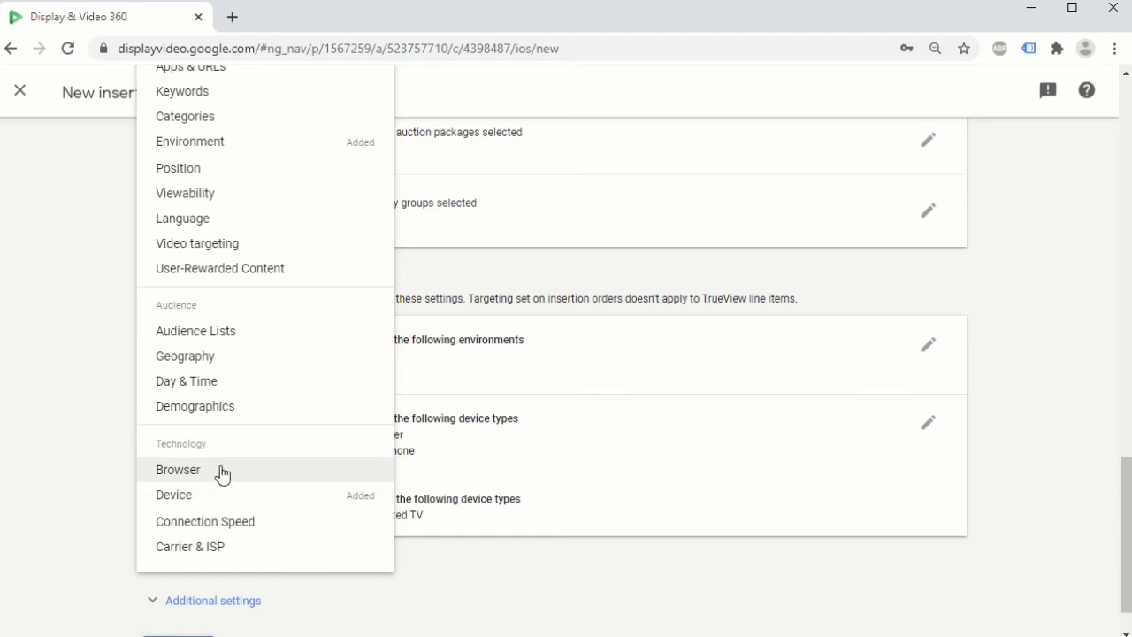
click(242, 409)
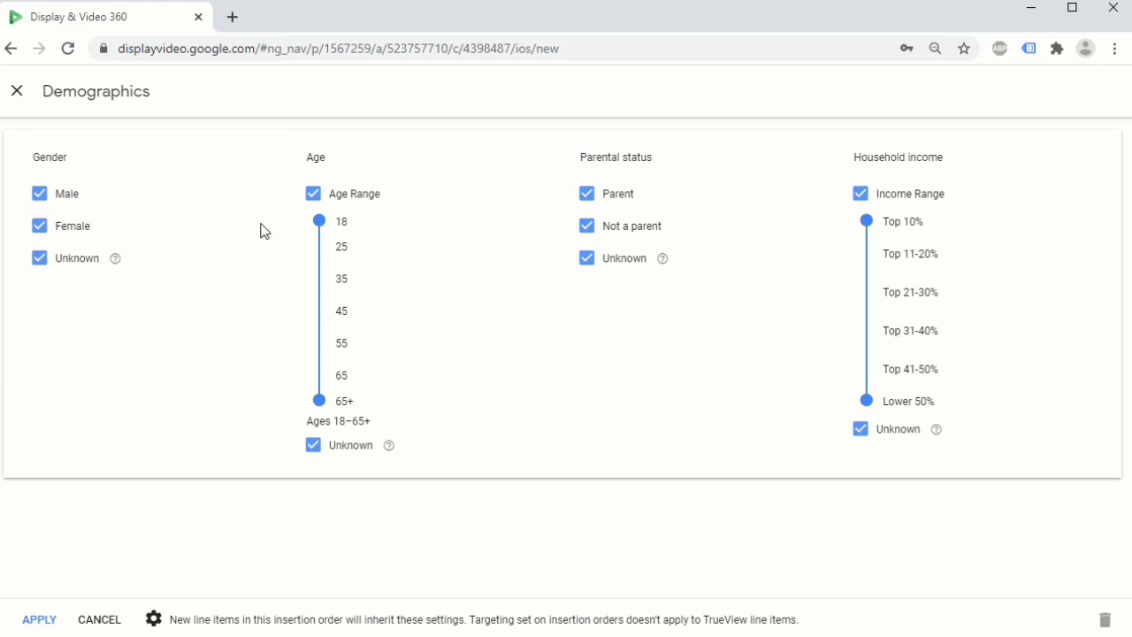
drag(319, 221, 322, 279)
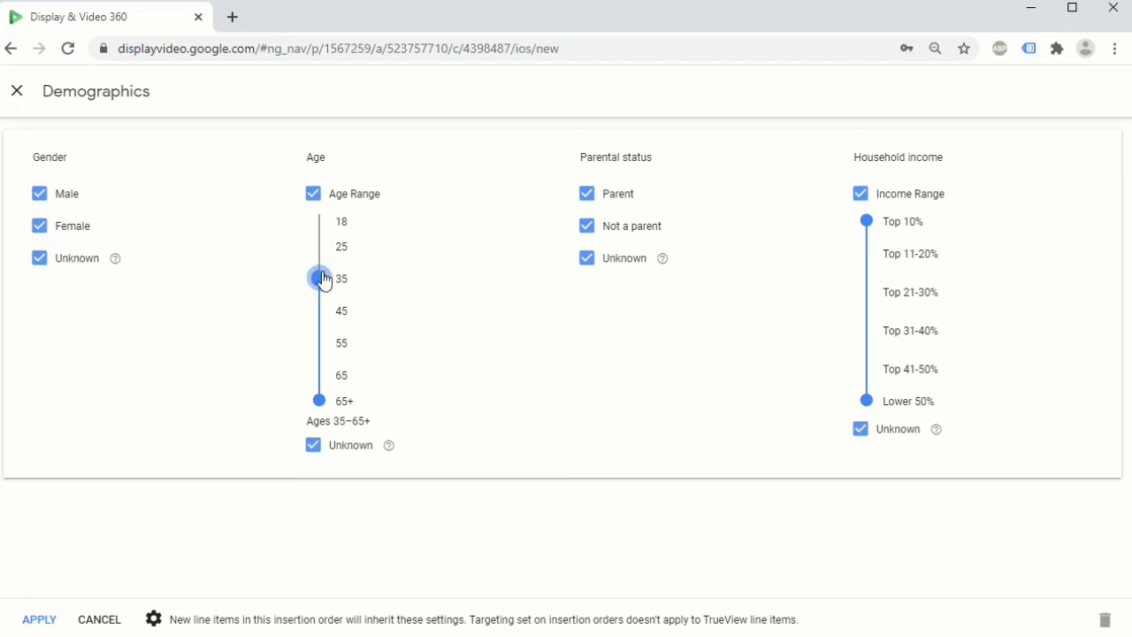
drag(323, 403, 325, 389)
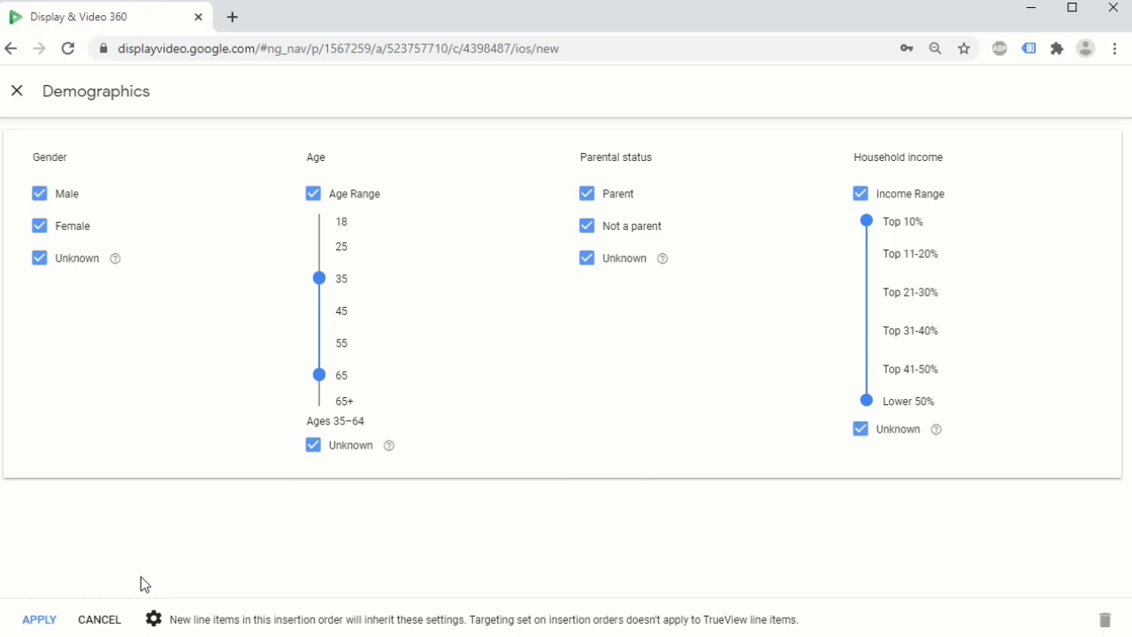
click(39, 620)
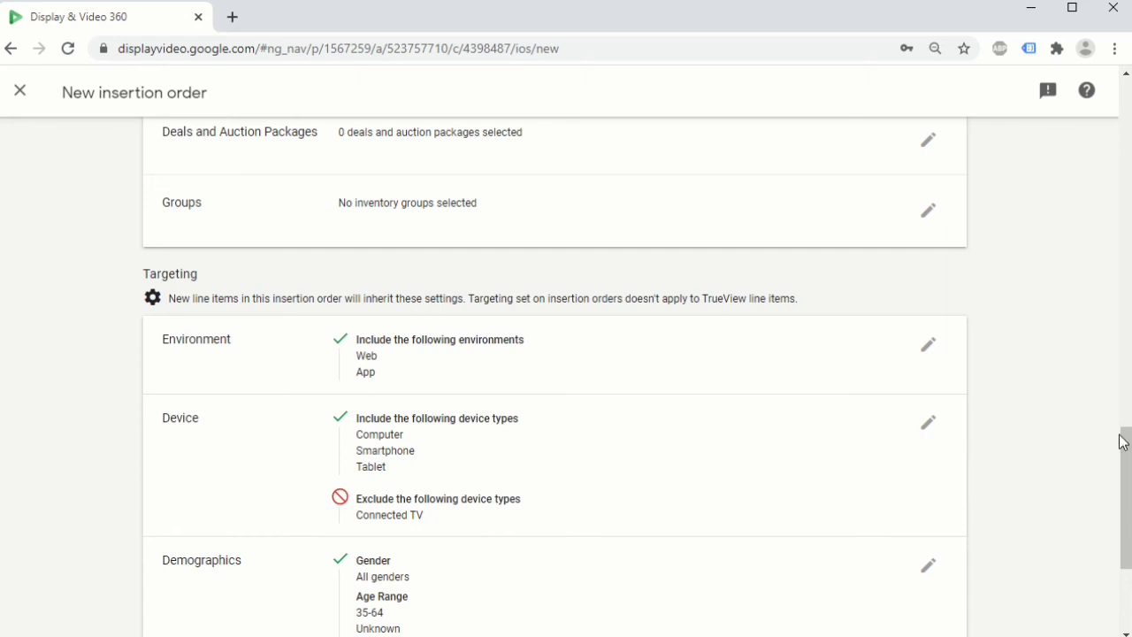
Look through the addable targeting criteria and check the video player size options under Video targeting
drag(1127, 442, 1128, 455)
drag(1128, 457, 1127, 476)
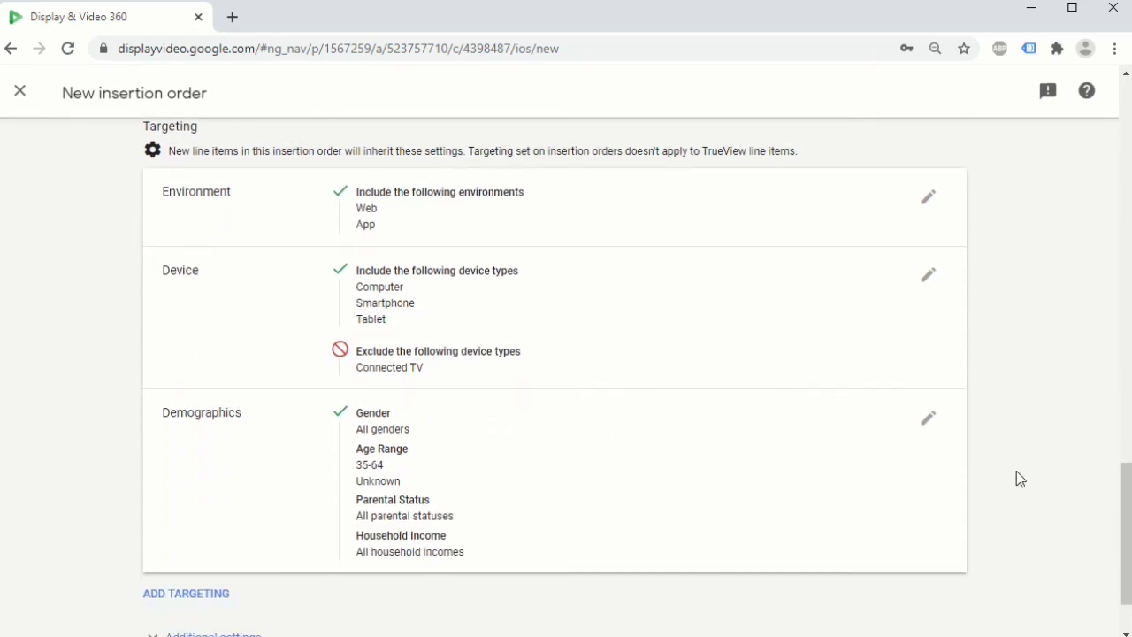
click(218, 599)
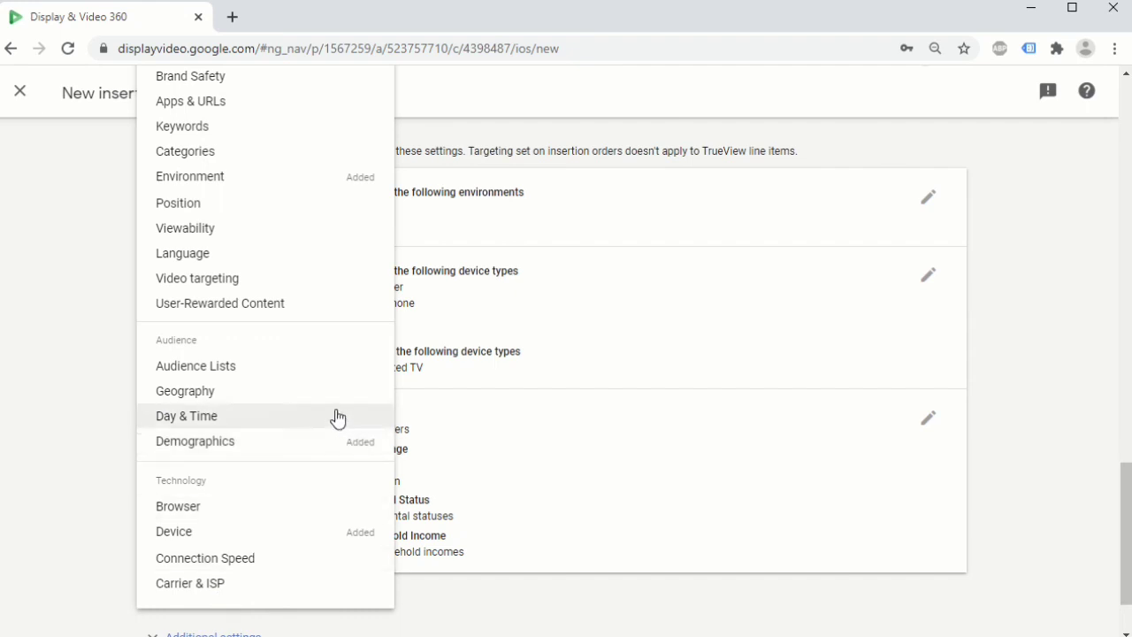
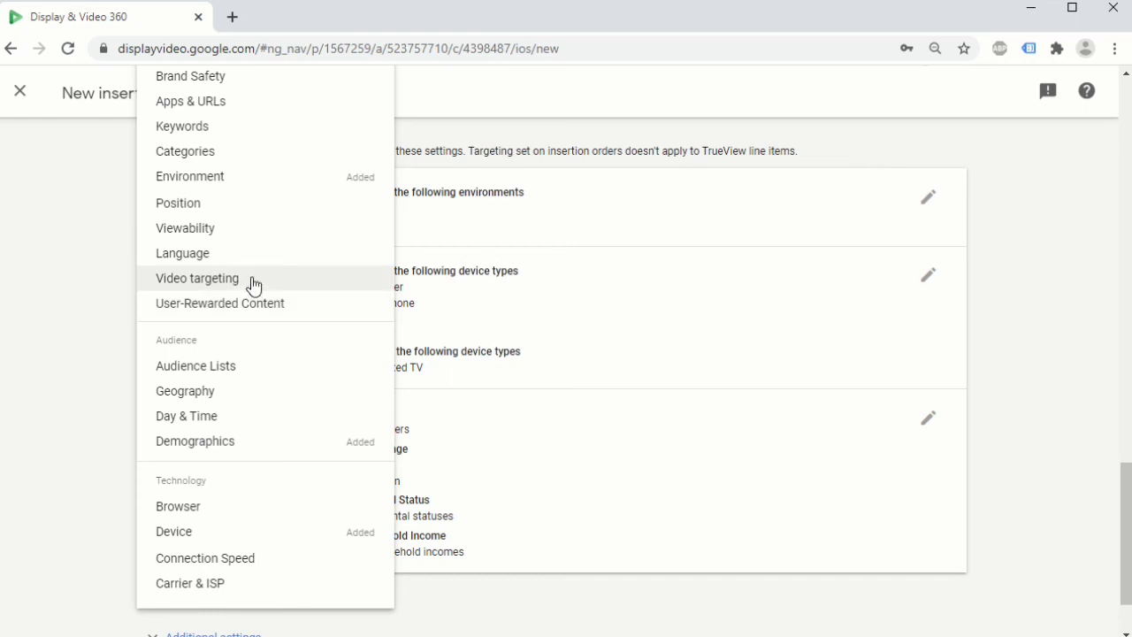
click(253, 284)
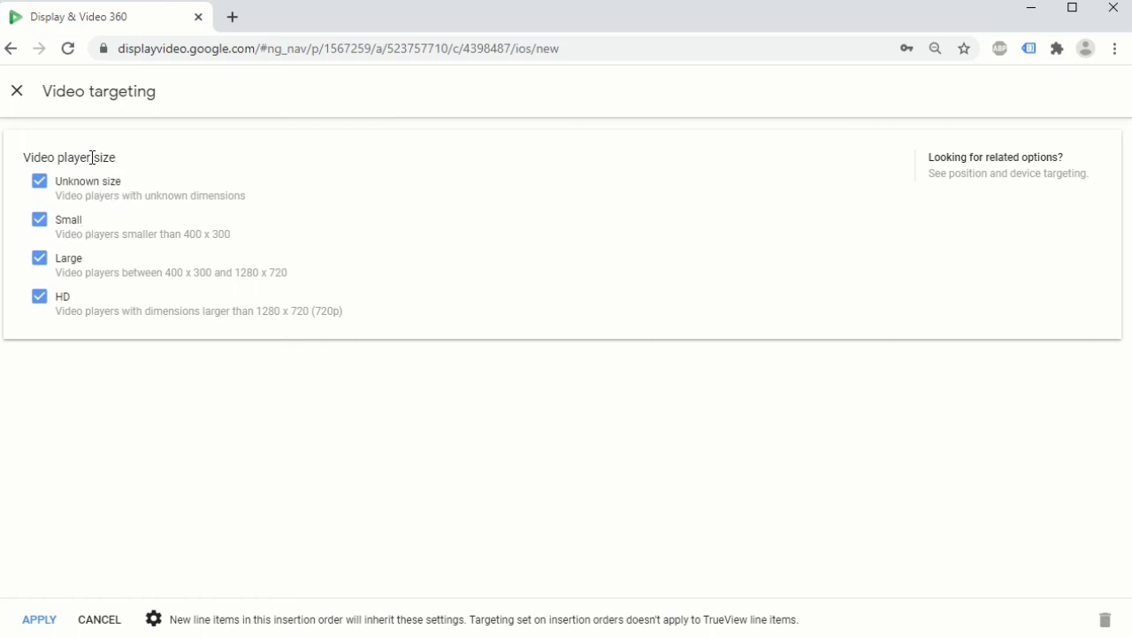
click(17, 91)
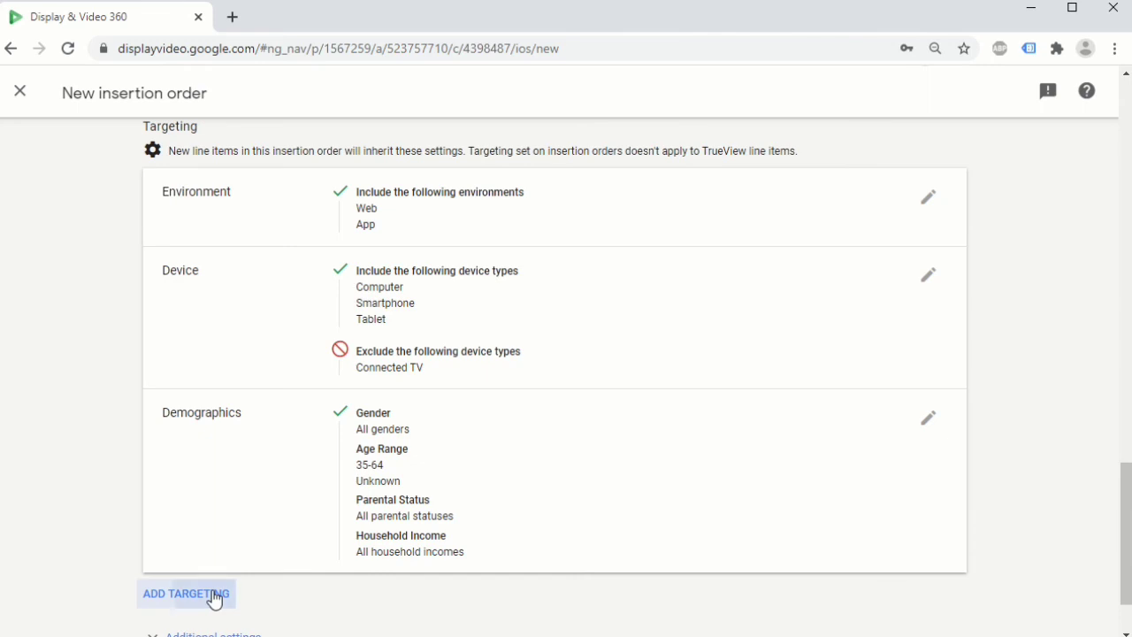
Review the Position targeting options for on-screen and in-content placement of display, video and audio ads, then cancel
click(215, 599)
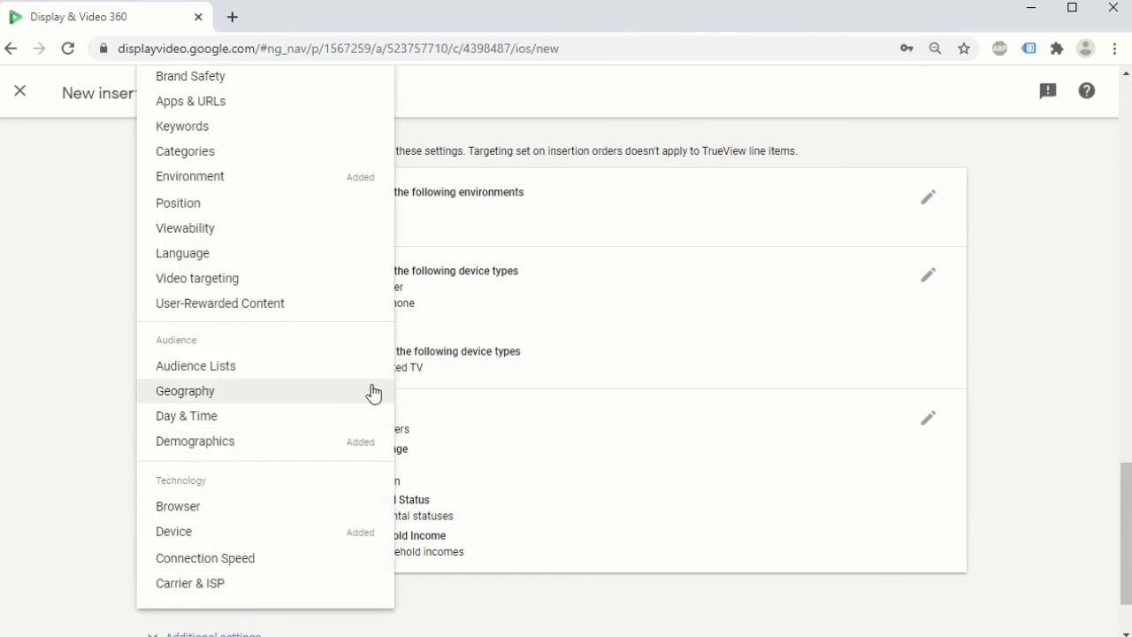
scroll(373, 395, up, 1)
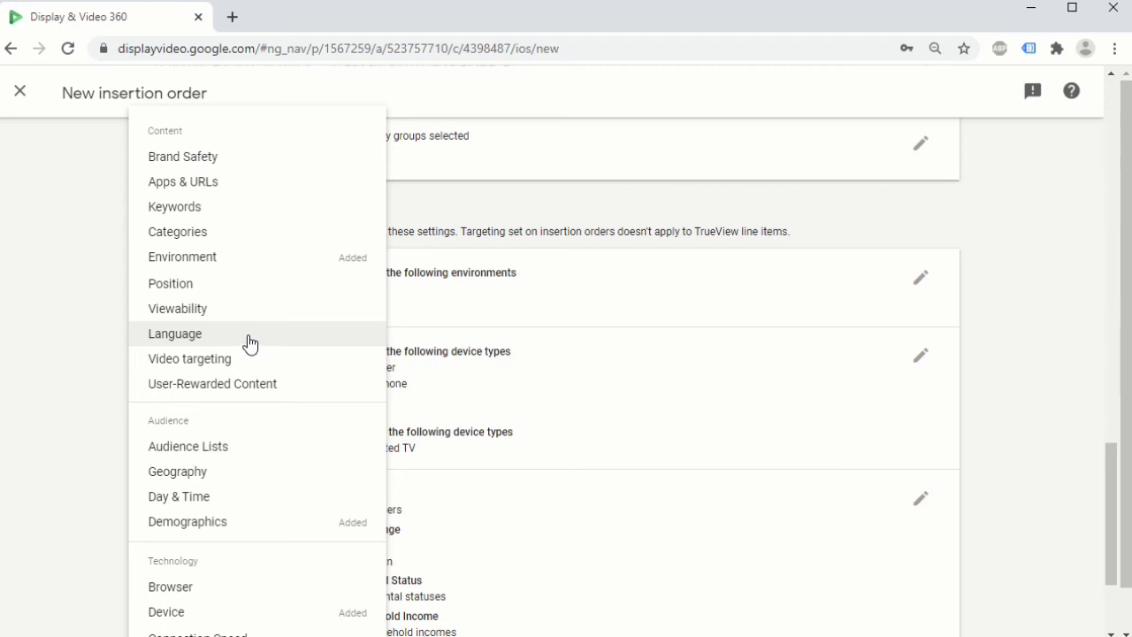
click(234, 284)
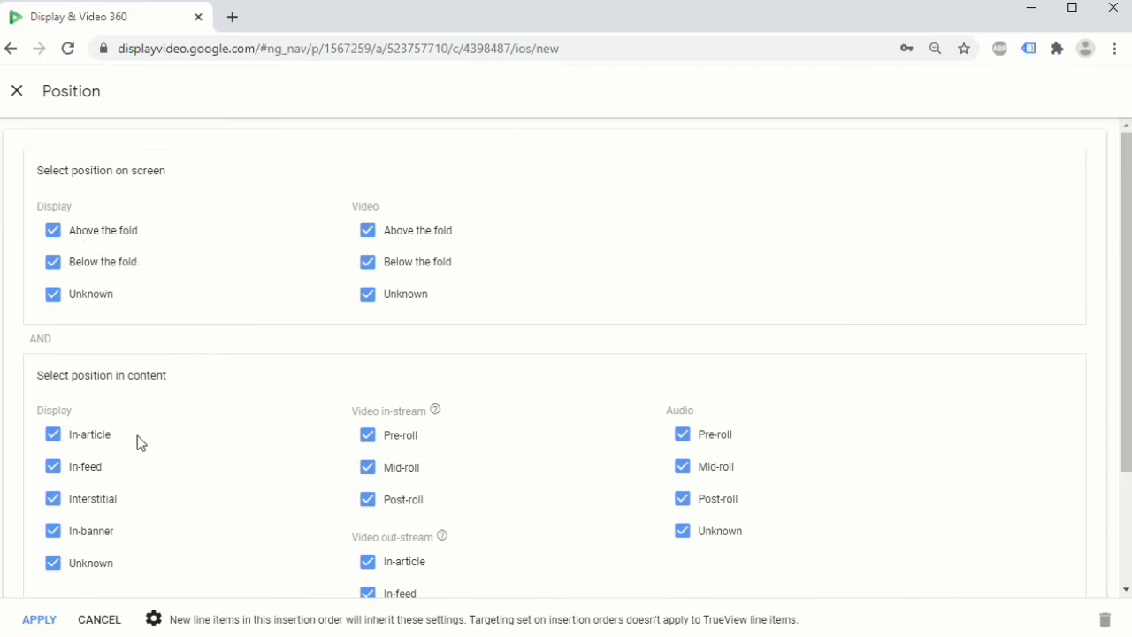
scroll(137, 435, down, 1)
scroll(137, 435, down, 1)
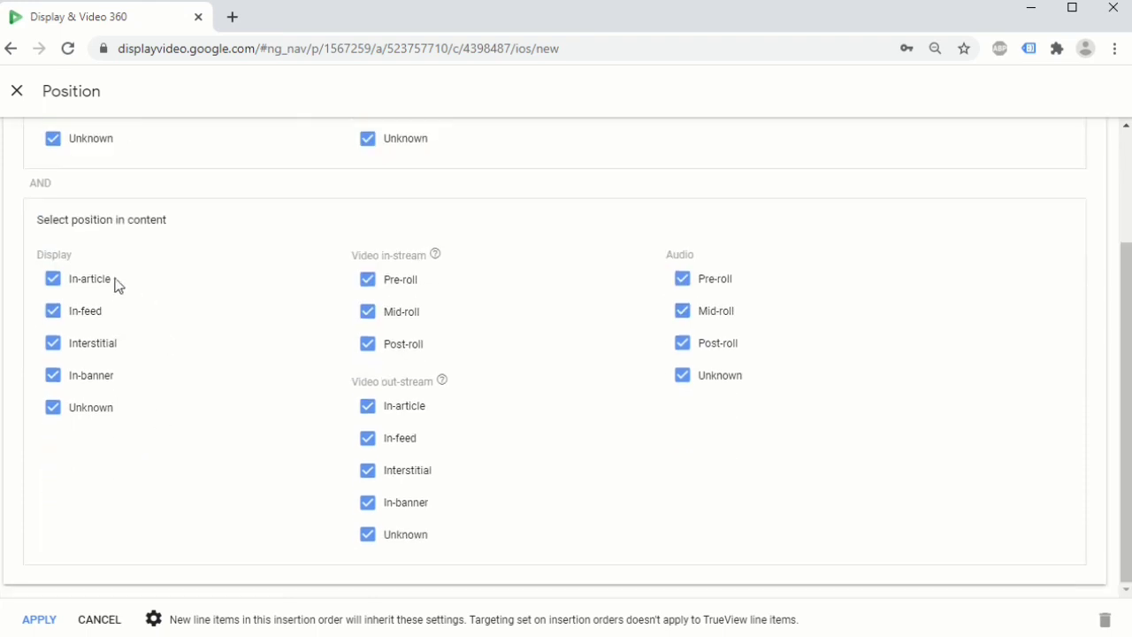
mouse_move(130, 379)
mouse_move(682, 324)
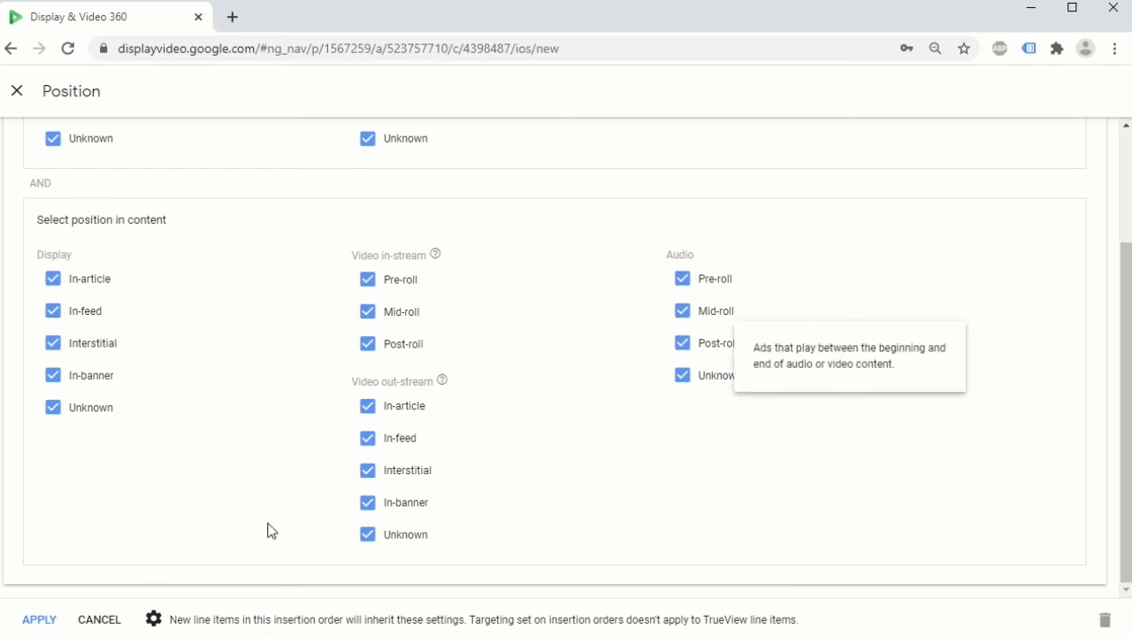
click(115, 621)
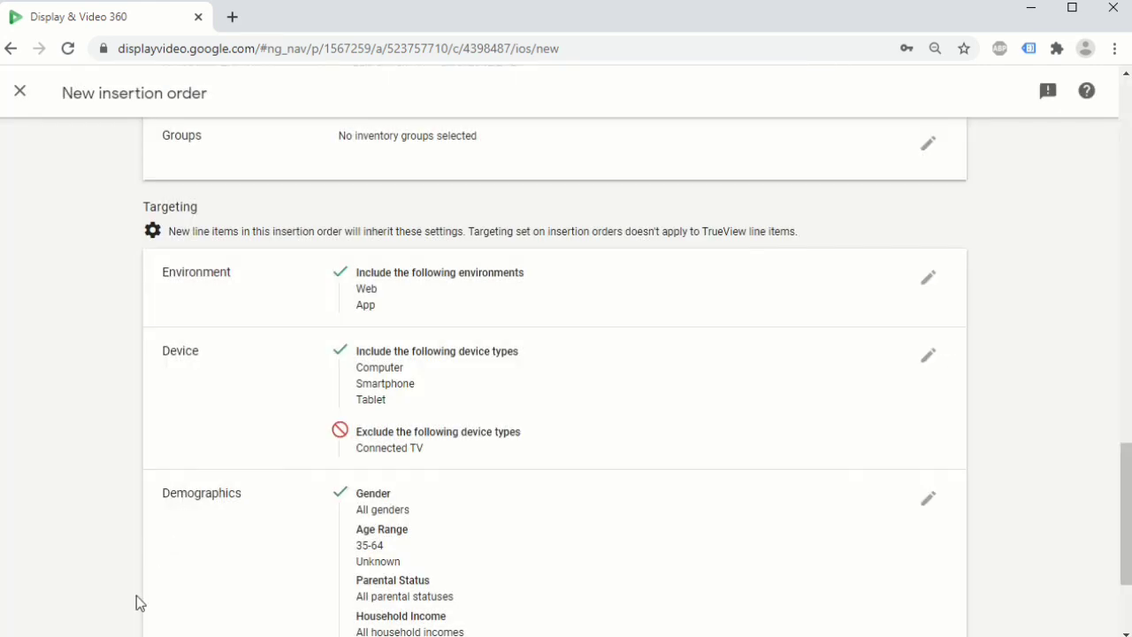
Look through the content, audience and technology targeting criteria that can still be added to the insertion order
scroll(136, 602, down, 2)
click(171, 502)
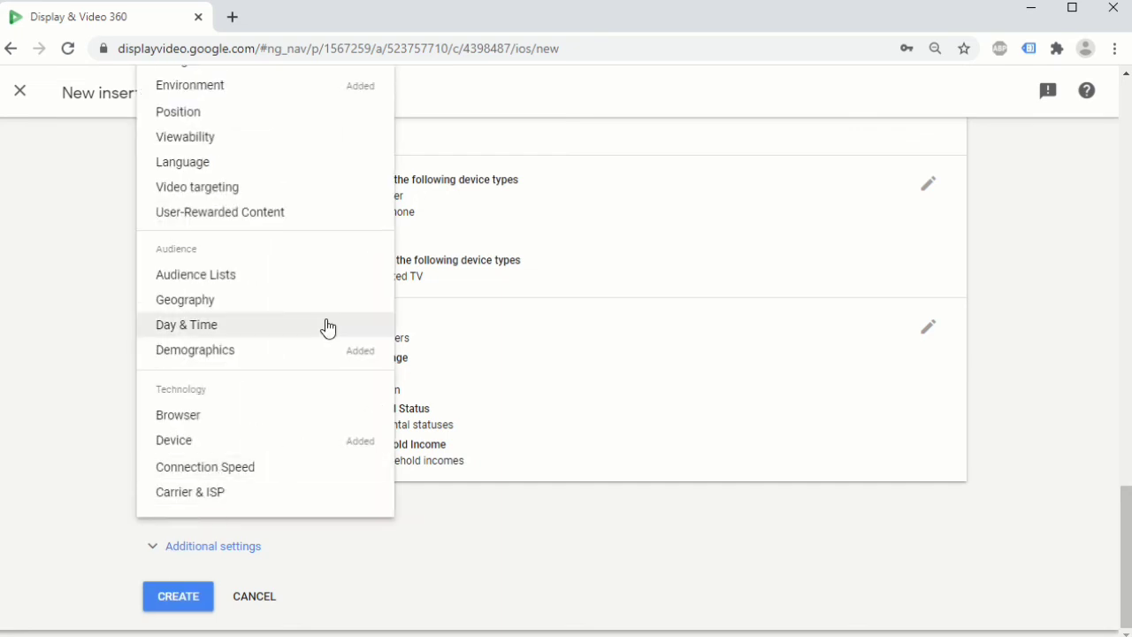
drag(1129, 519, 1128, 475)
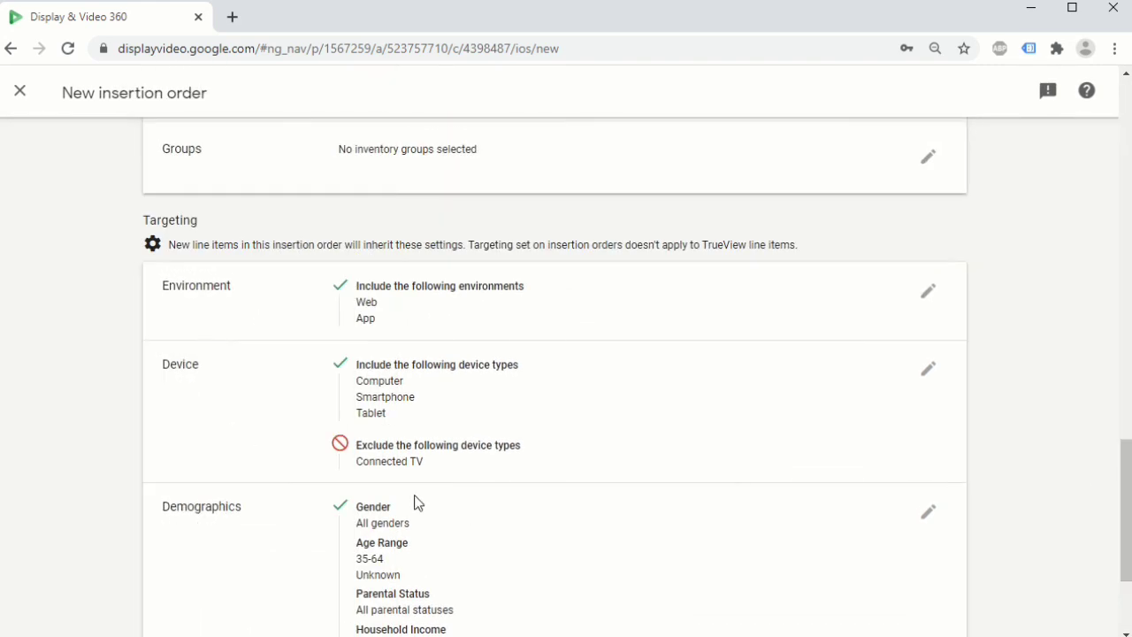
scroll(417, 502, down, 3)
click(218, 512)
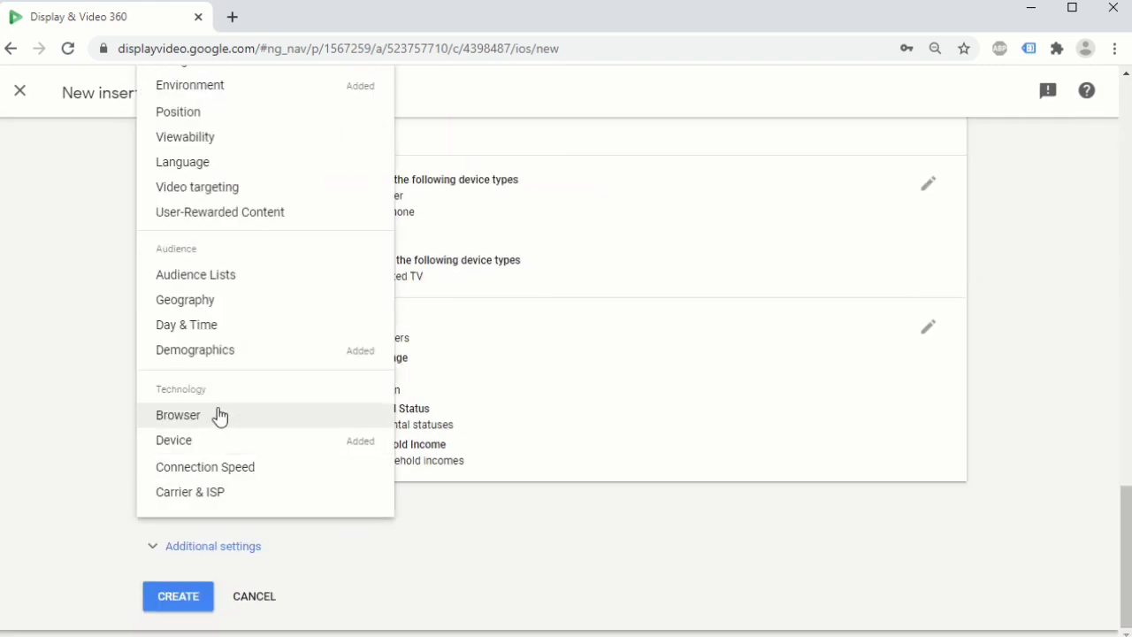
scroll(980, 516, up, 3)
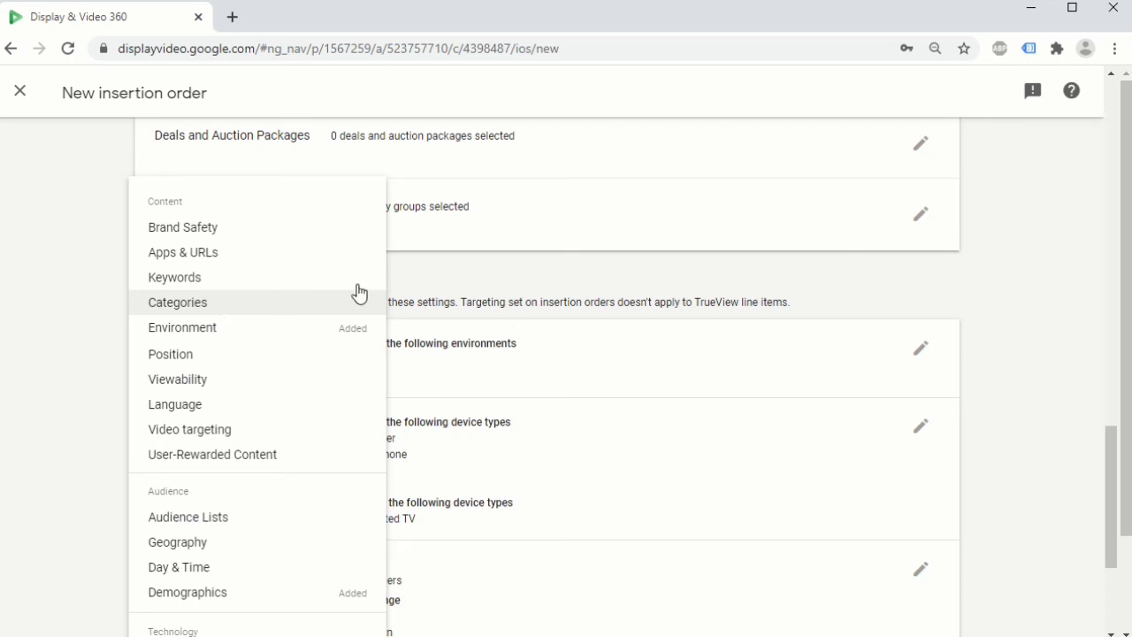
click(424, 281)
scroll(414, 336, down, 1)
scroll(414, 336, down, 2)
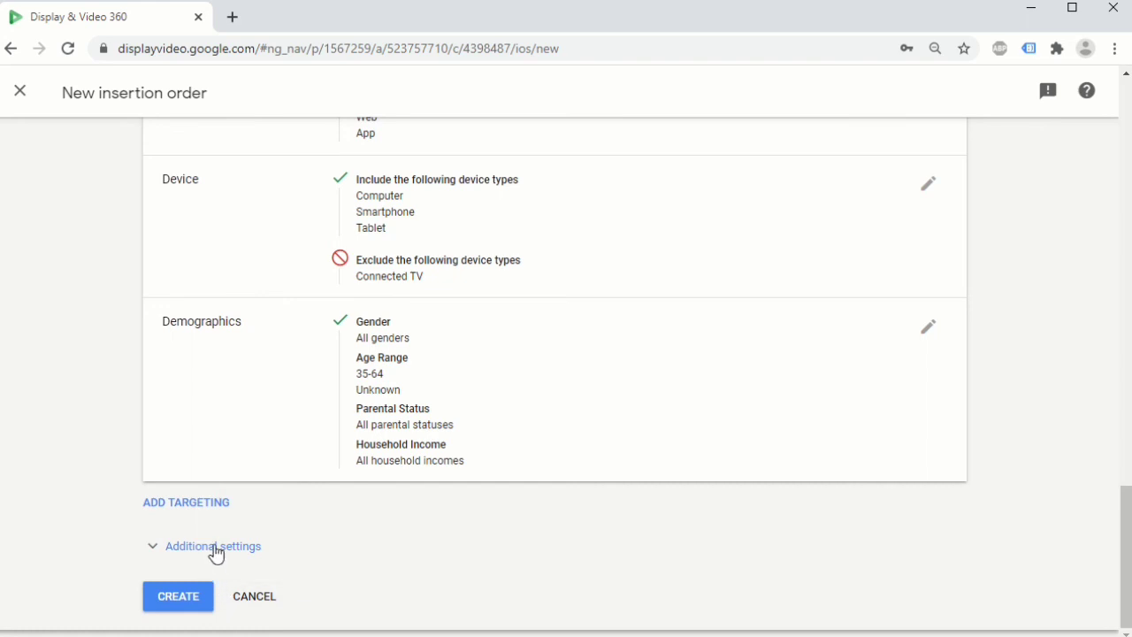
Create the insertion order IO 1 with the configured settings and dismiss the budget segment notice
click(183, 597)
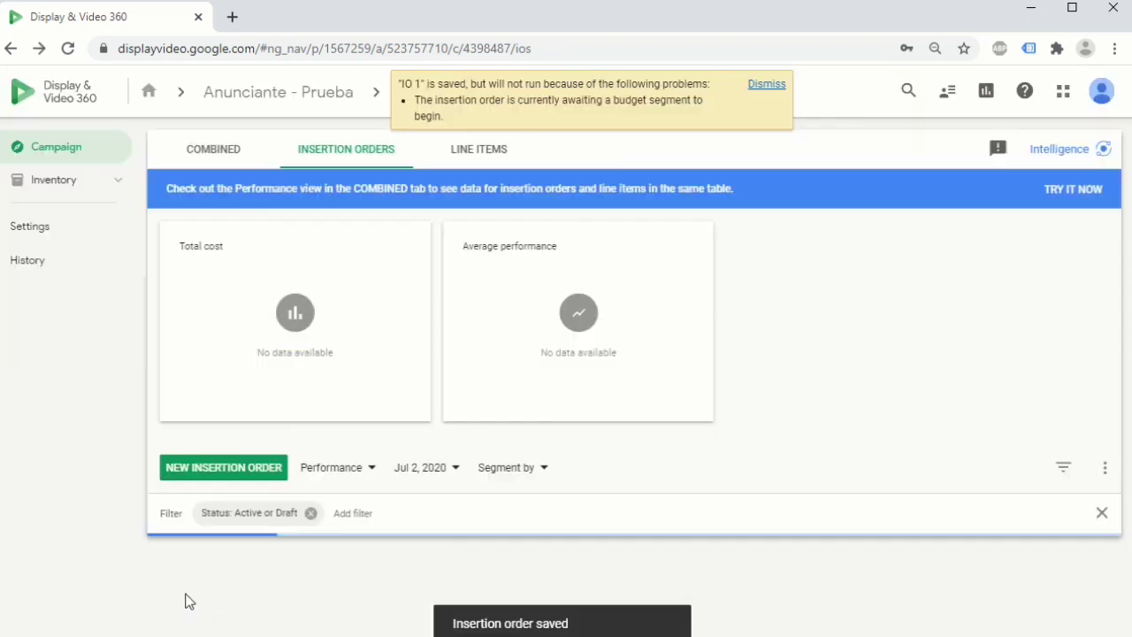
scroll(218, 575, down, 1)
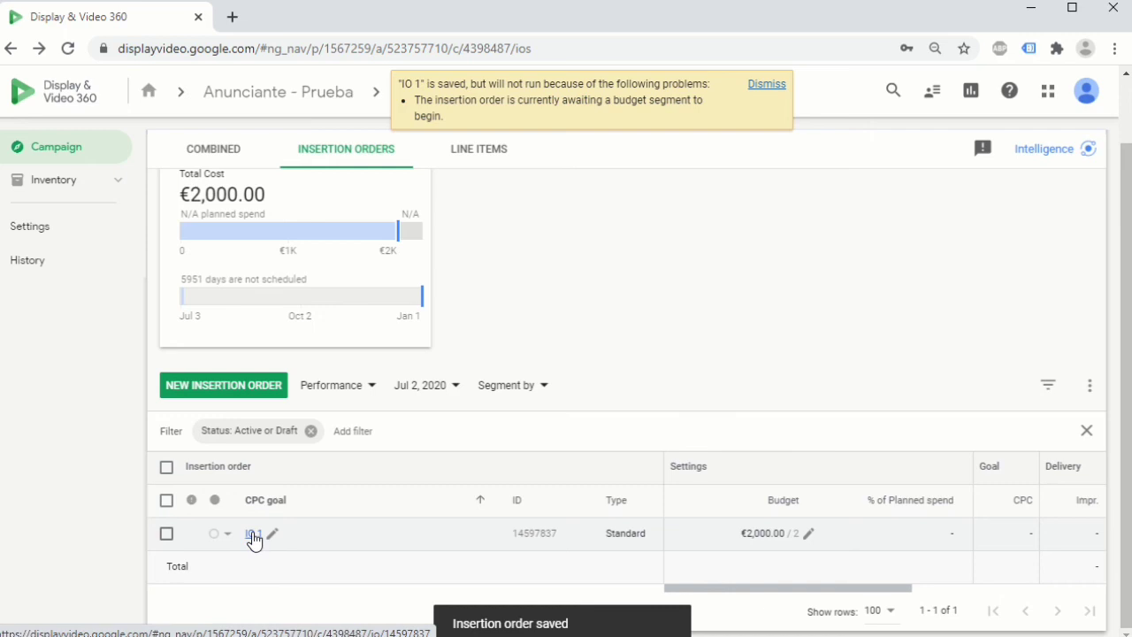
click(757, 88)
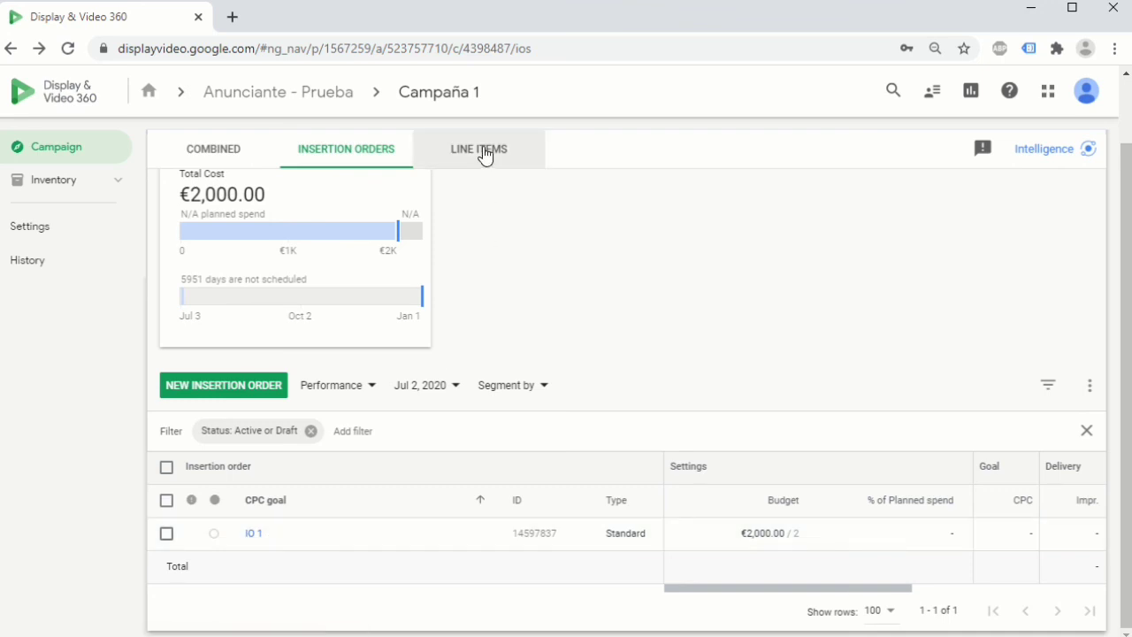
Start a new line item in IO 1, review the available types and choose Display
click(253, 534)
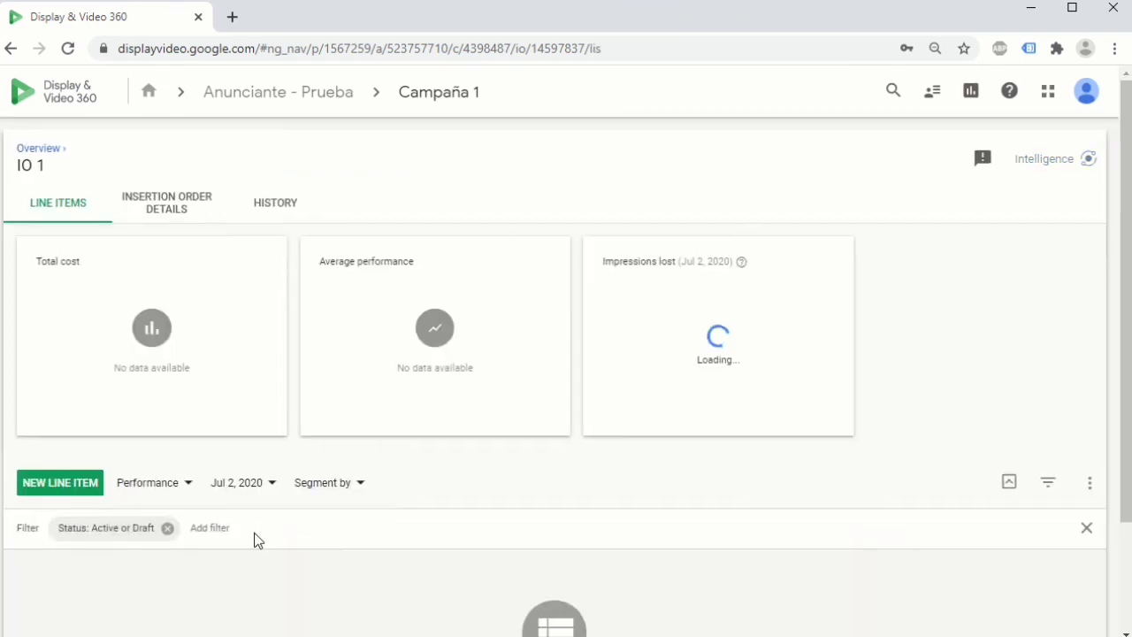
click(62, 497)
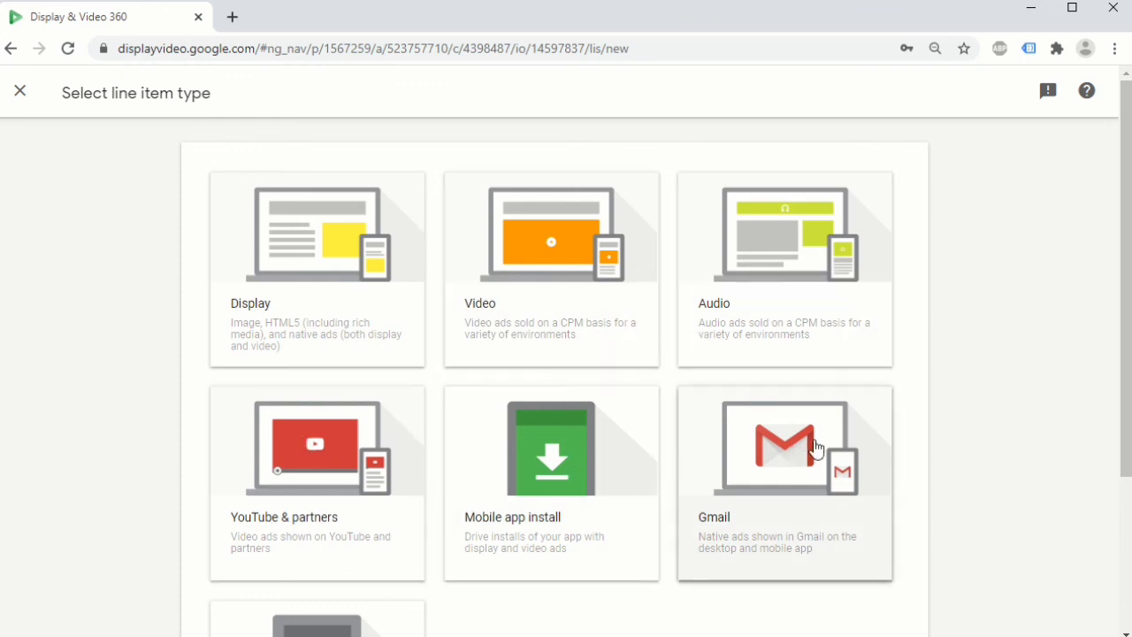
drag(1121, 296, 1114, 444)
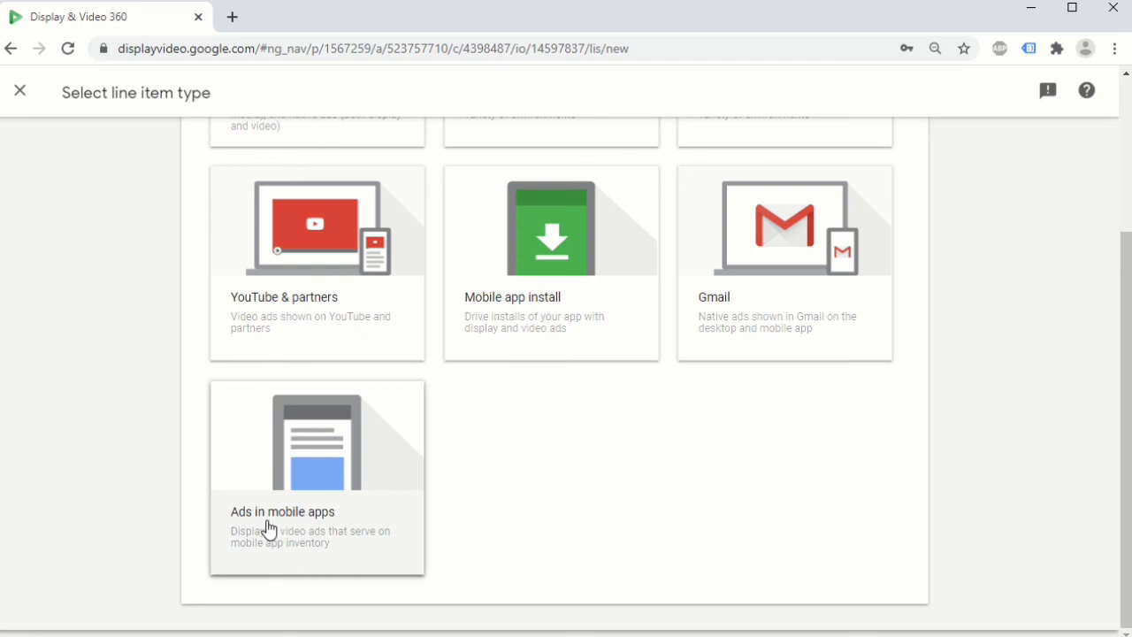
scroll(941, 511, up, 3)
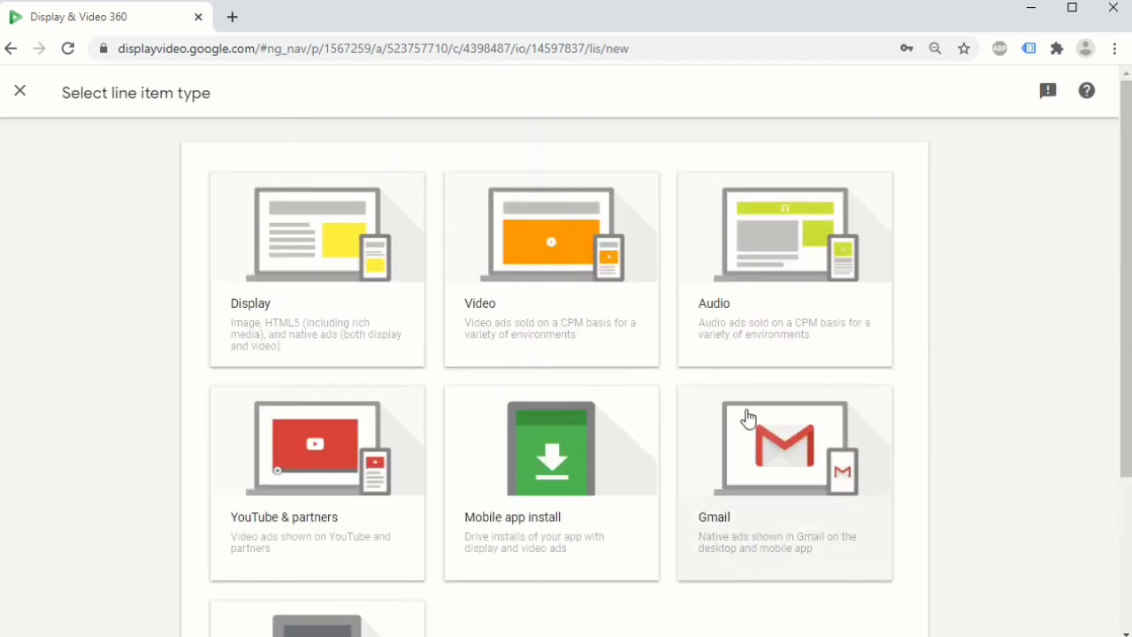
click(331, 278)
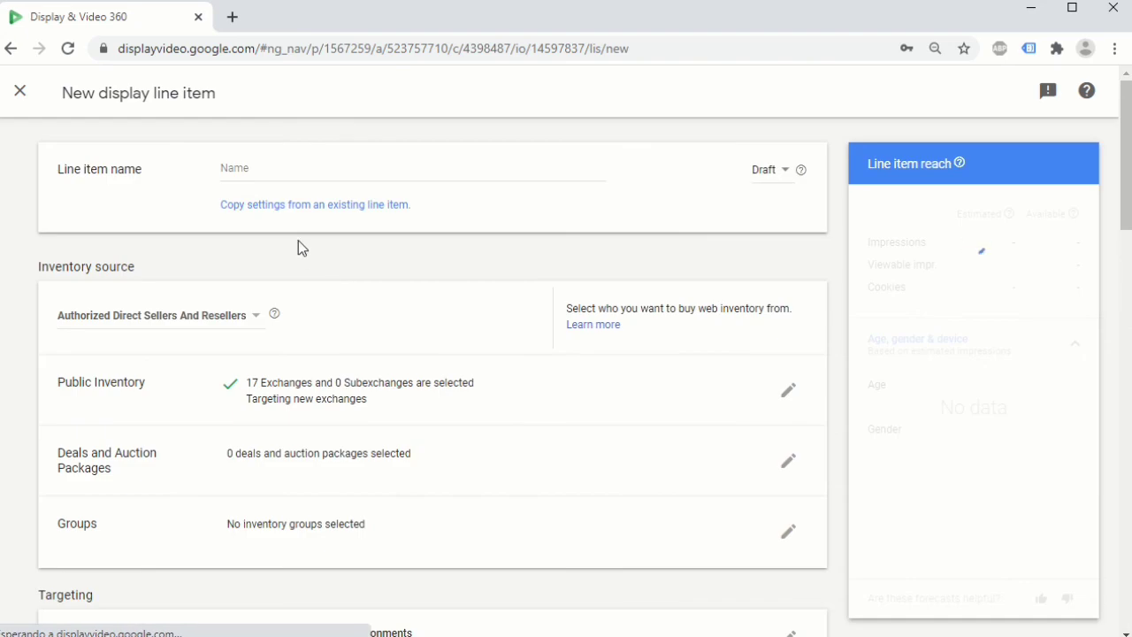
Name the display line item LI 1
click(301, 173)
text(LI 1)
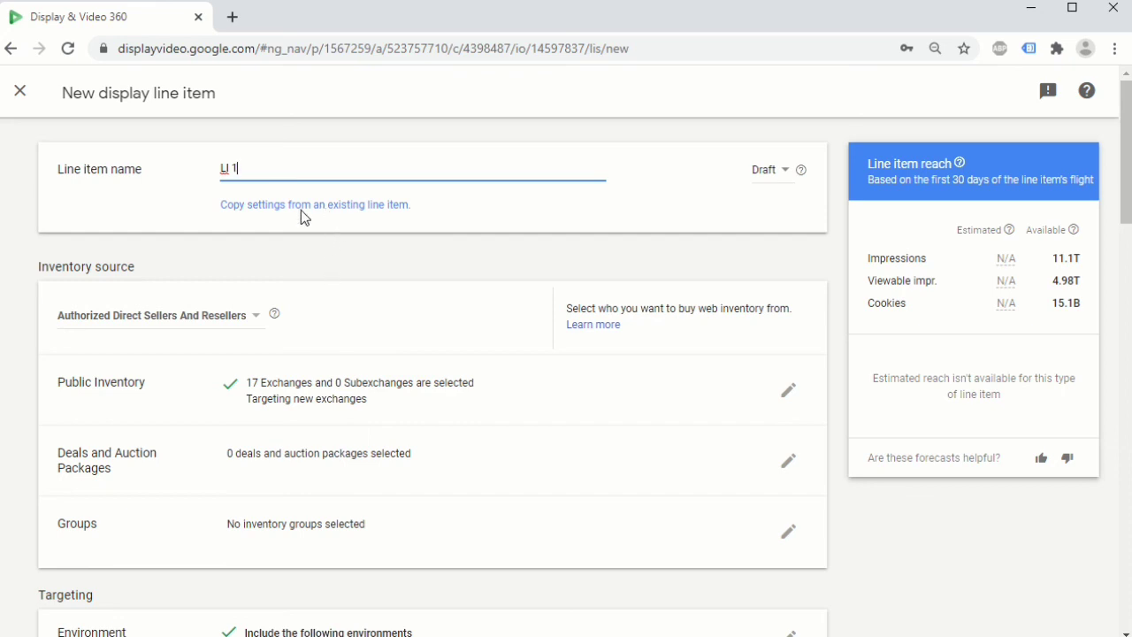
click(298, 241)
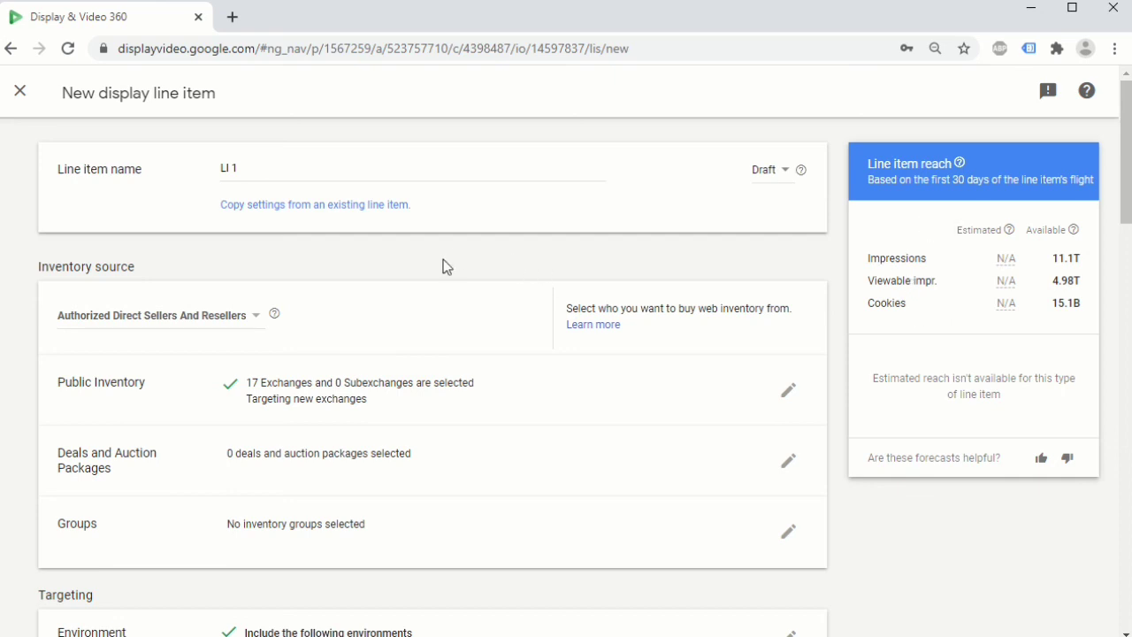
Review the line item's inventory source, its inherited targeting and the list of addable targeting criteria
scroll(442, 258, down, 3)
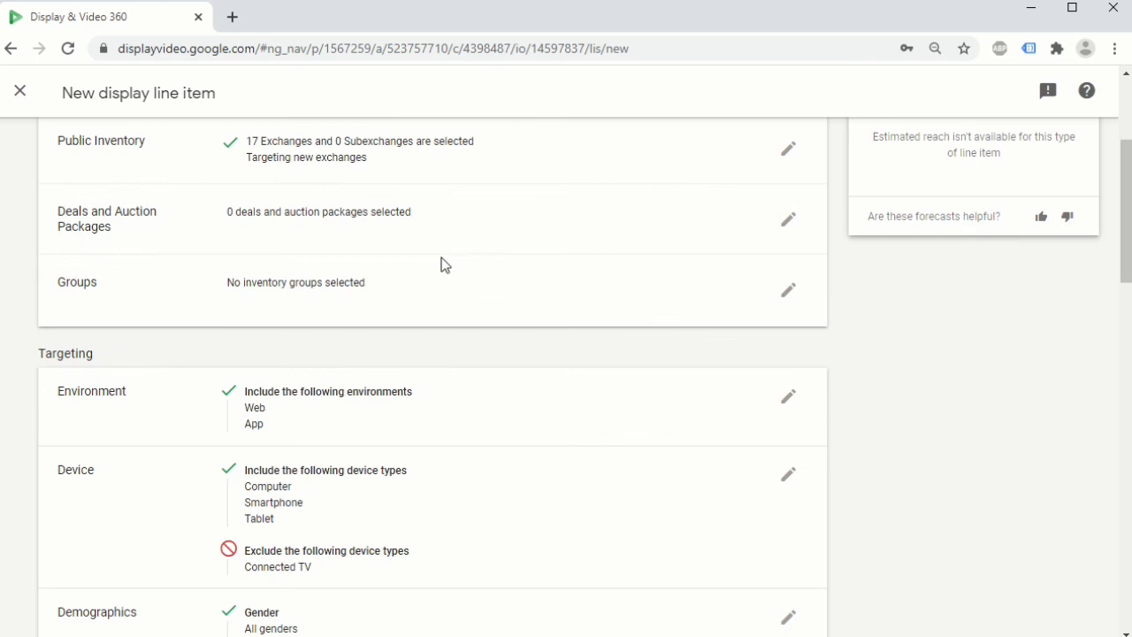
scroll(434, 260, up, 2)
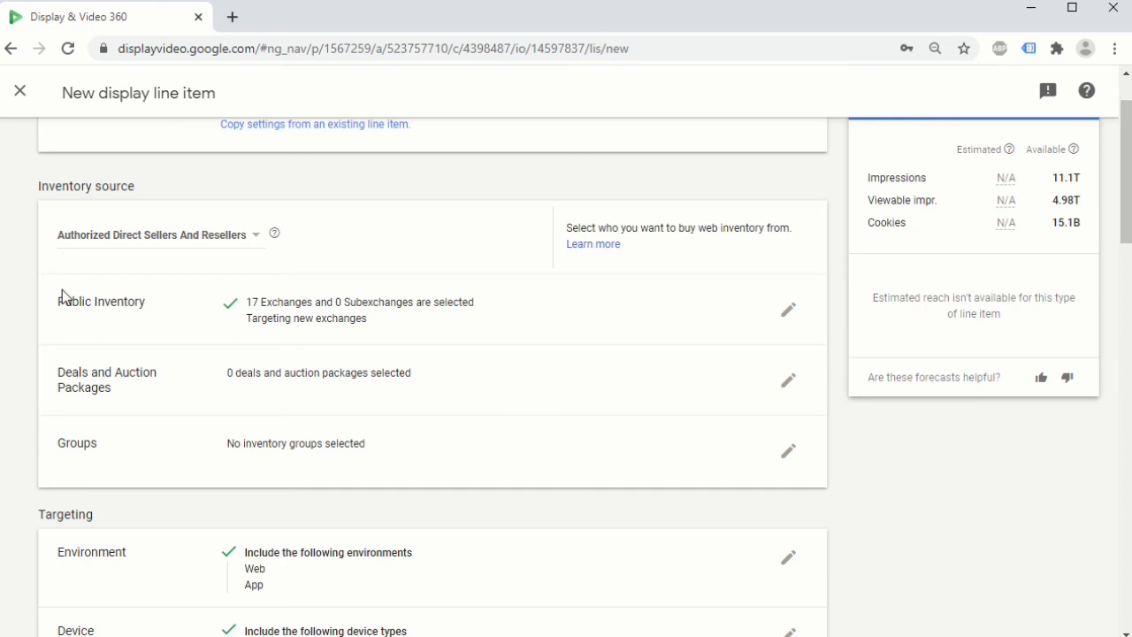
scroll(83, 297, down, 1)
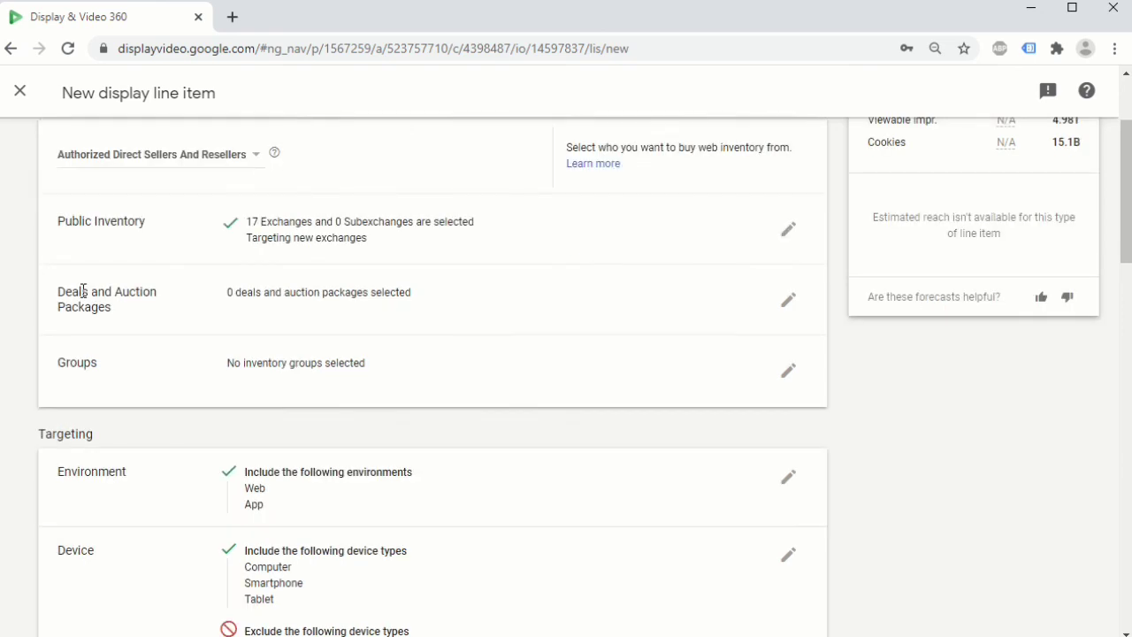
drag(1127, 210, 1129, 274)
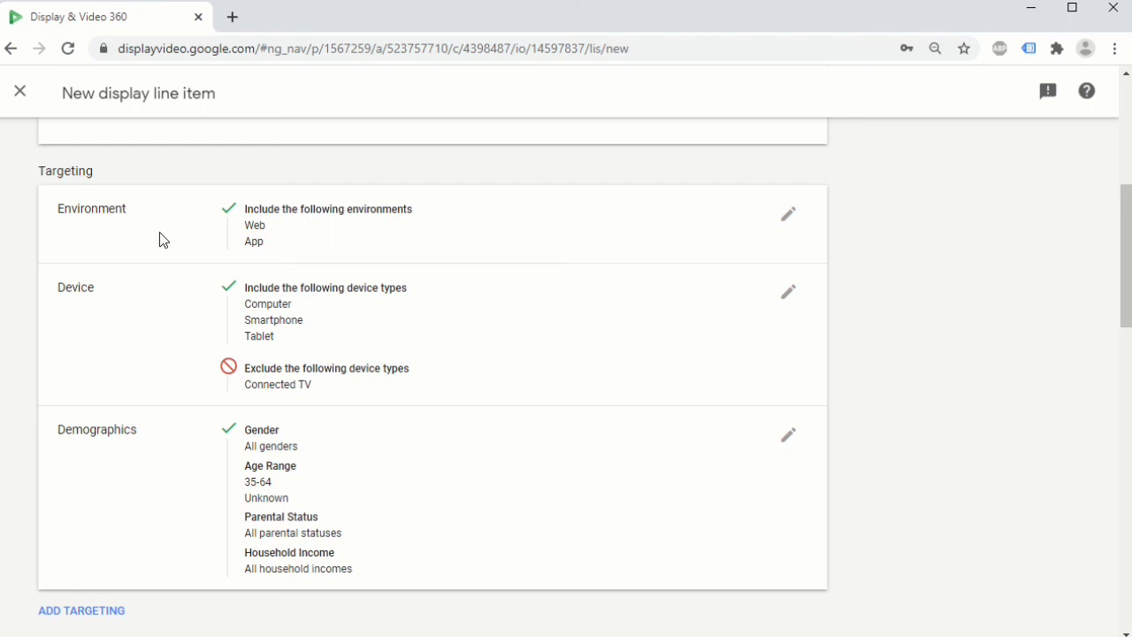
click(70, 620)
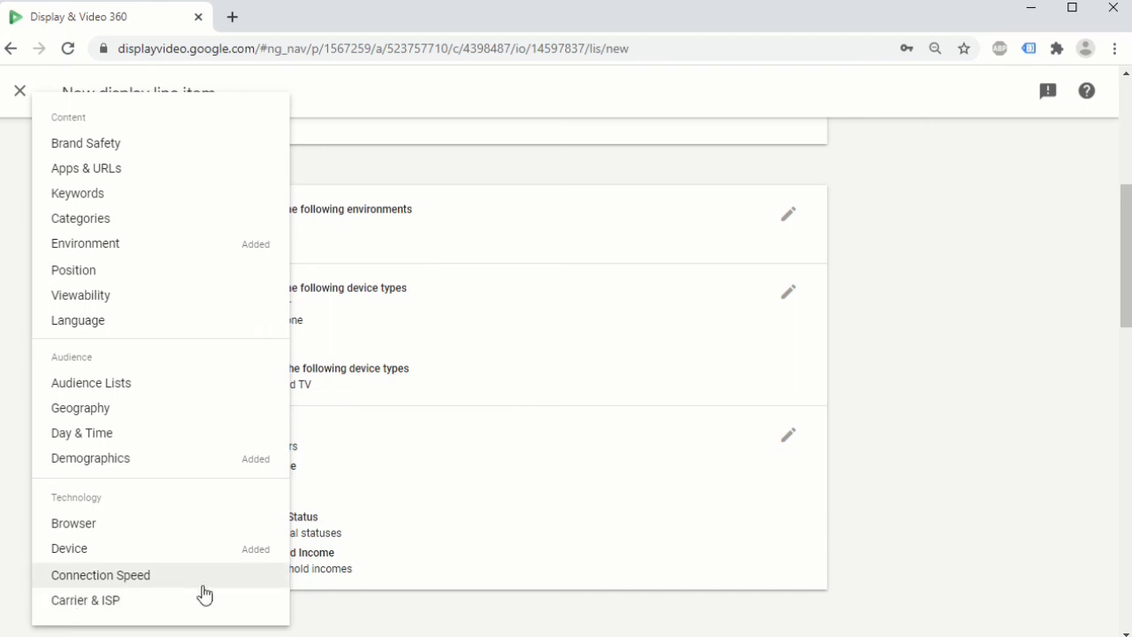
click(361, 619)
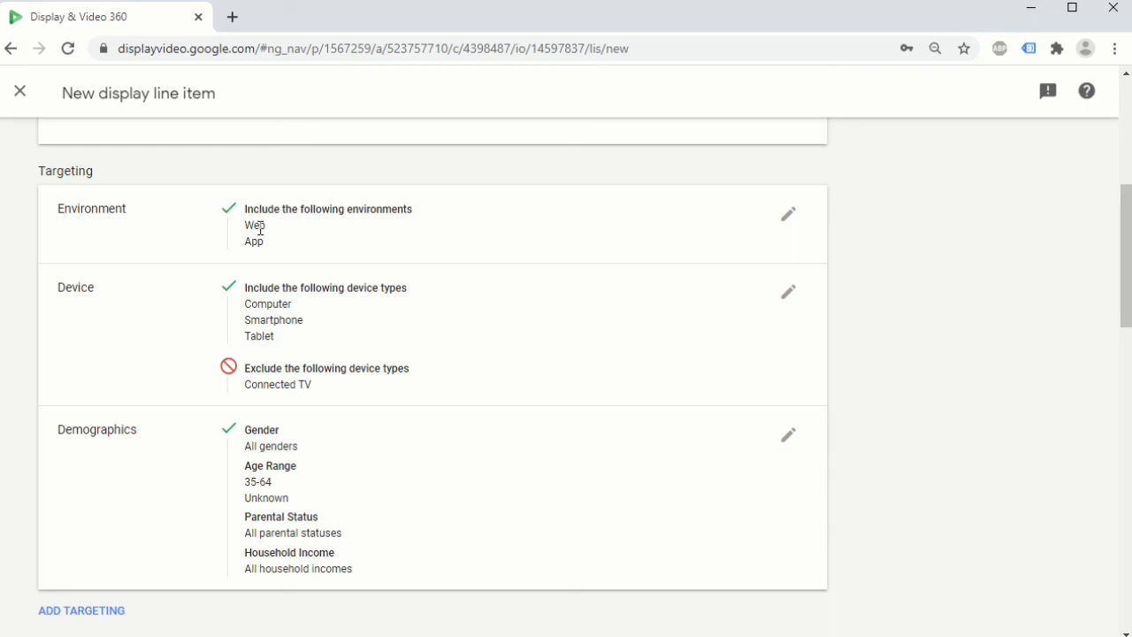
Add Geography targeting to the line item with the region Segovia, Castile and Leon, Spain (City) included
click(96, 610)
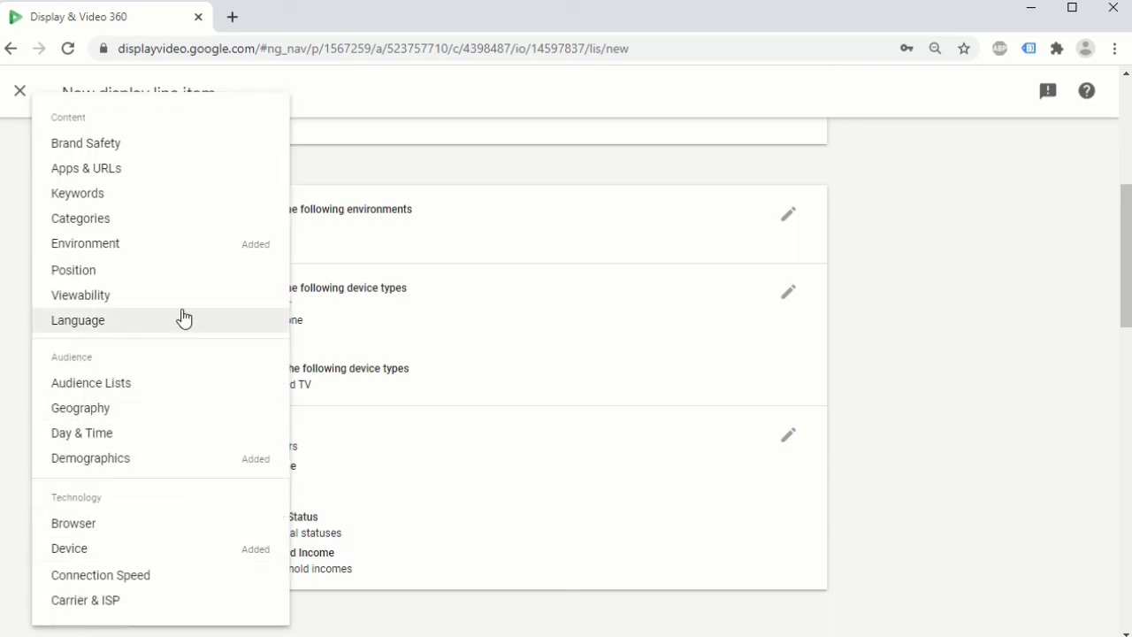
click(104, 412)
click(169, 228)
text(SEGOVIA)
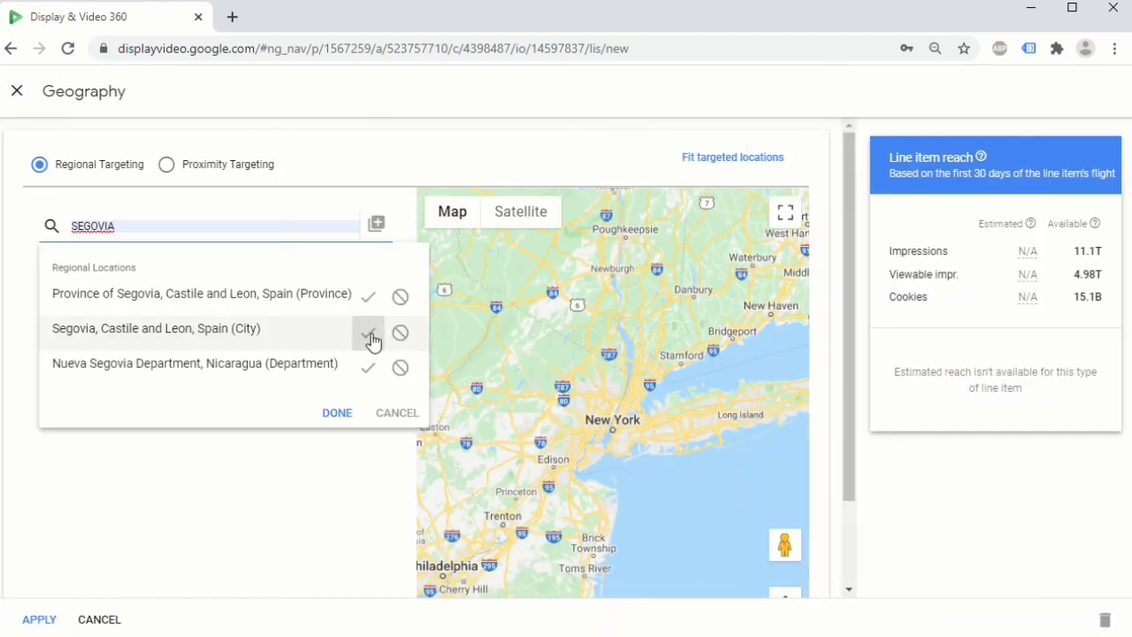
click(368, 334)
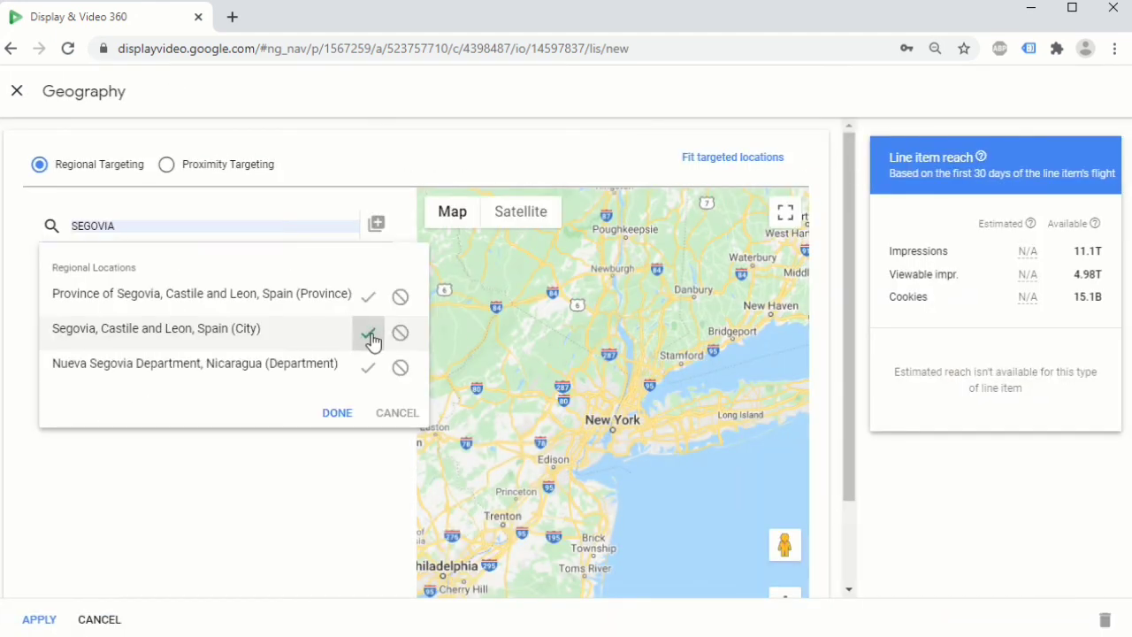
click(337, 413)
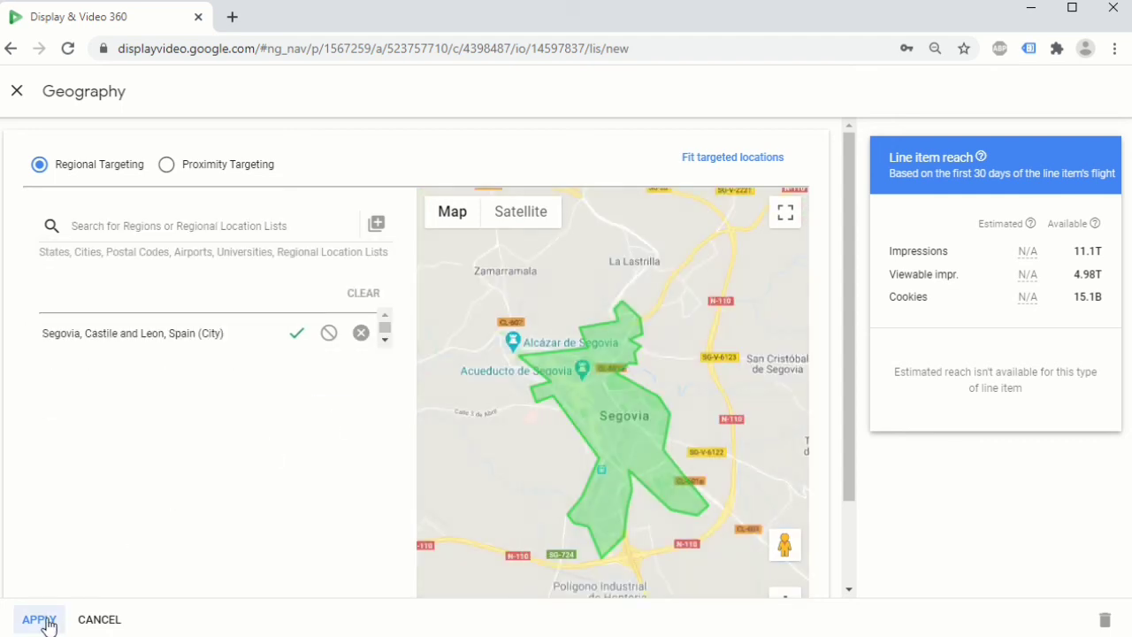
click(39, 619)
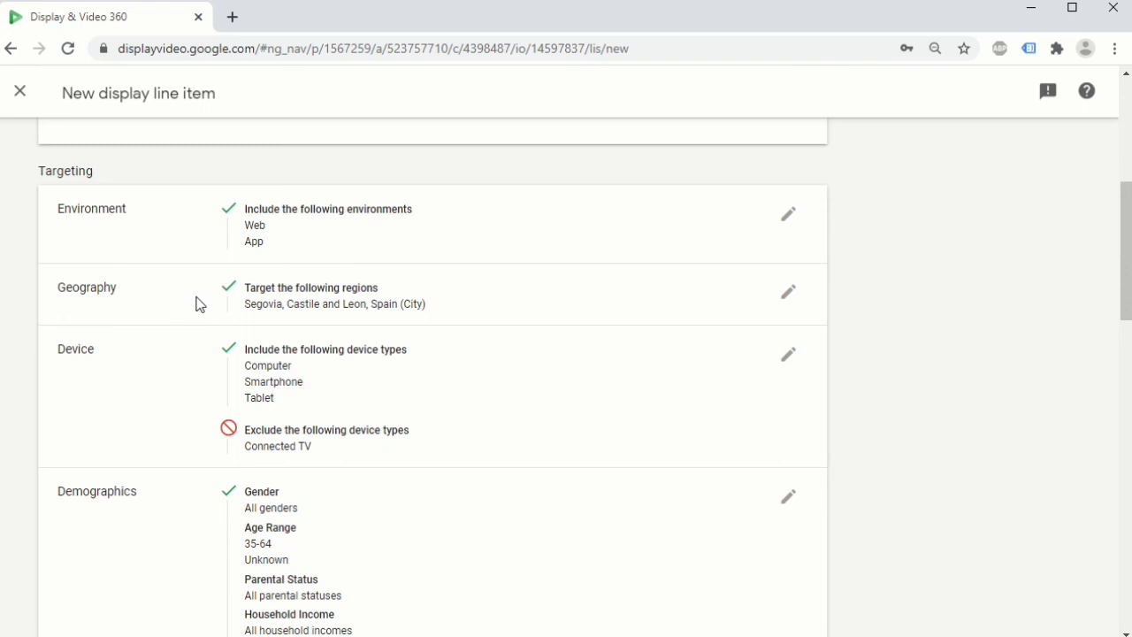
Check the custom dates and trigger options for the flight dates, then return to the same dates as the insertion order
scroll(200, 304, down, 4)
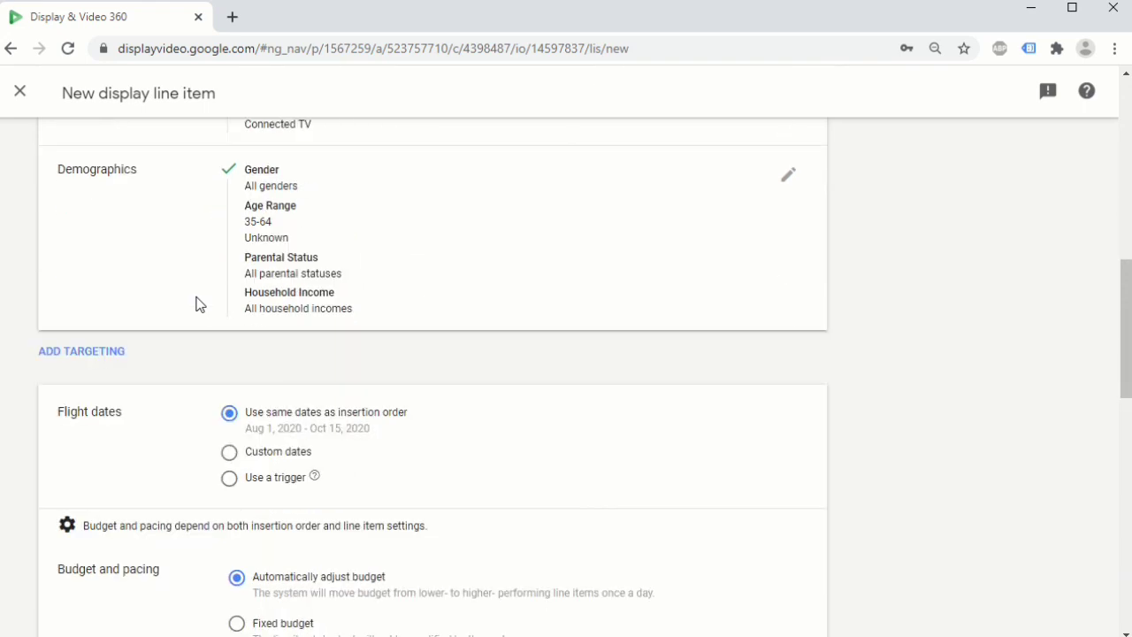
scroll(200, 305, down, 1)
scroll(200, 305, down, 1)
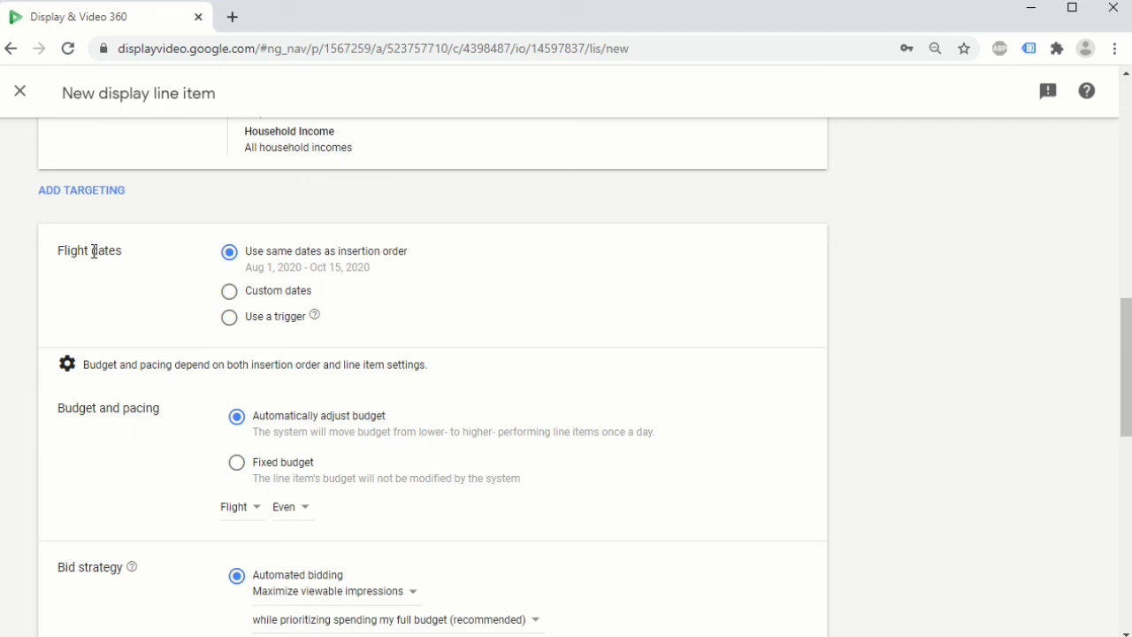
drag(116, 254, 103, 250)
click(229, 295)
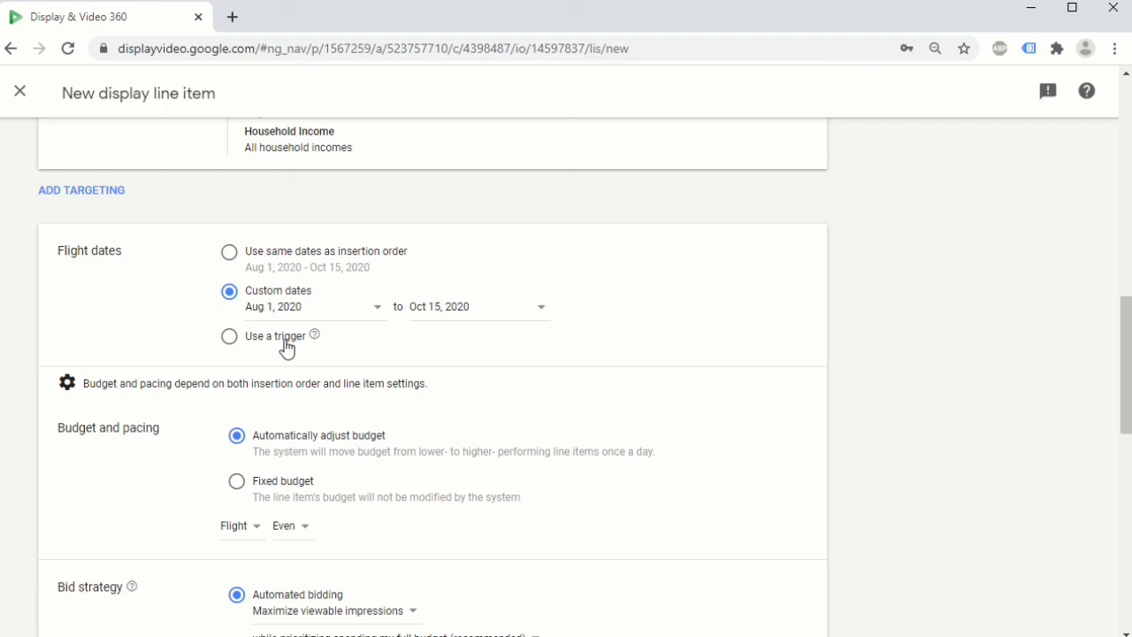
click(229, 340)
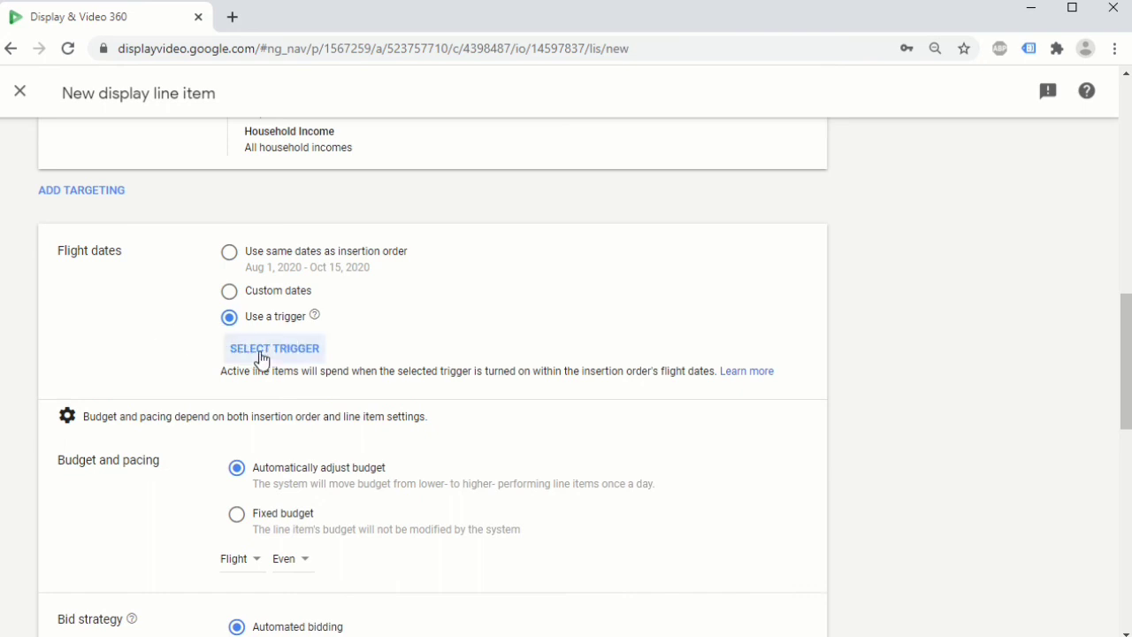
click(229, 253)
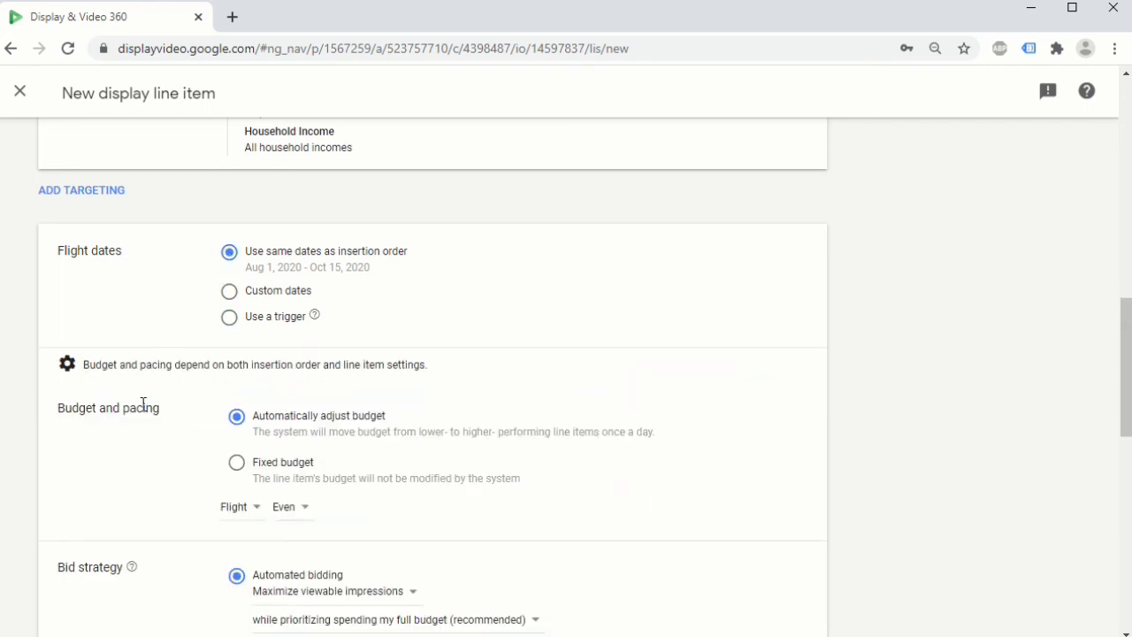
Check the fixed budget options, then return to an automatically adjusted budget with Flight and Even pacing
scroll(144, 404, down, 1)
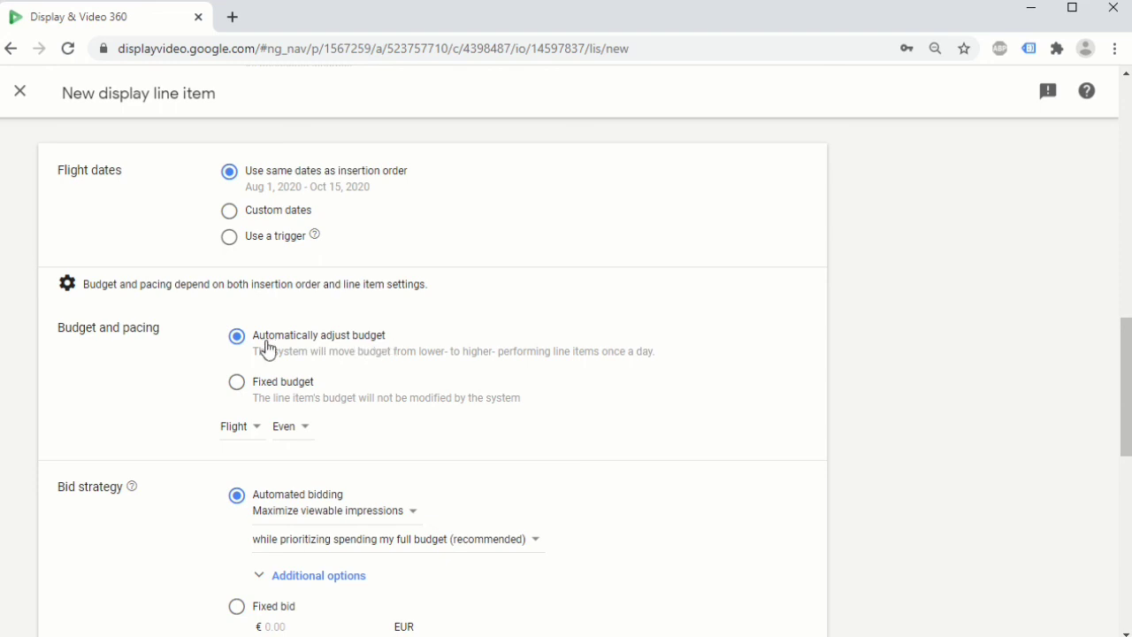
click(236, 383)
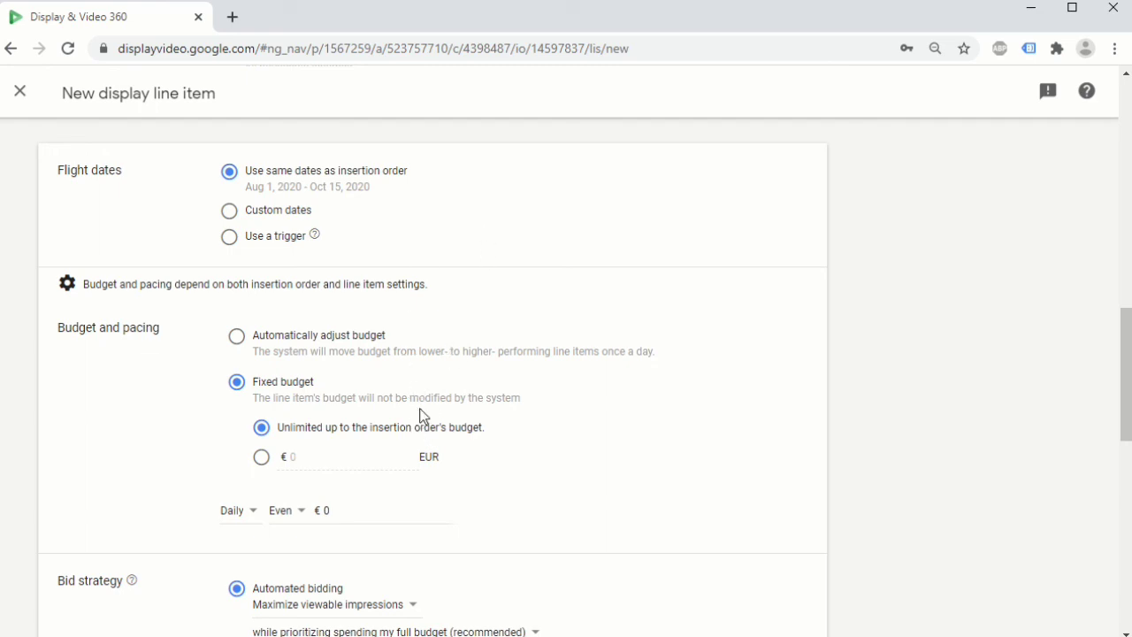
click(263, 459)
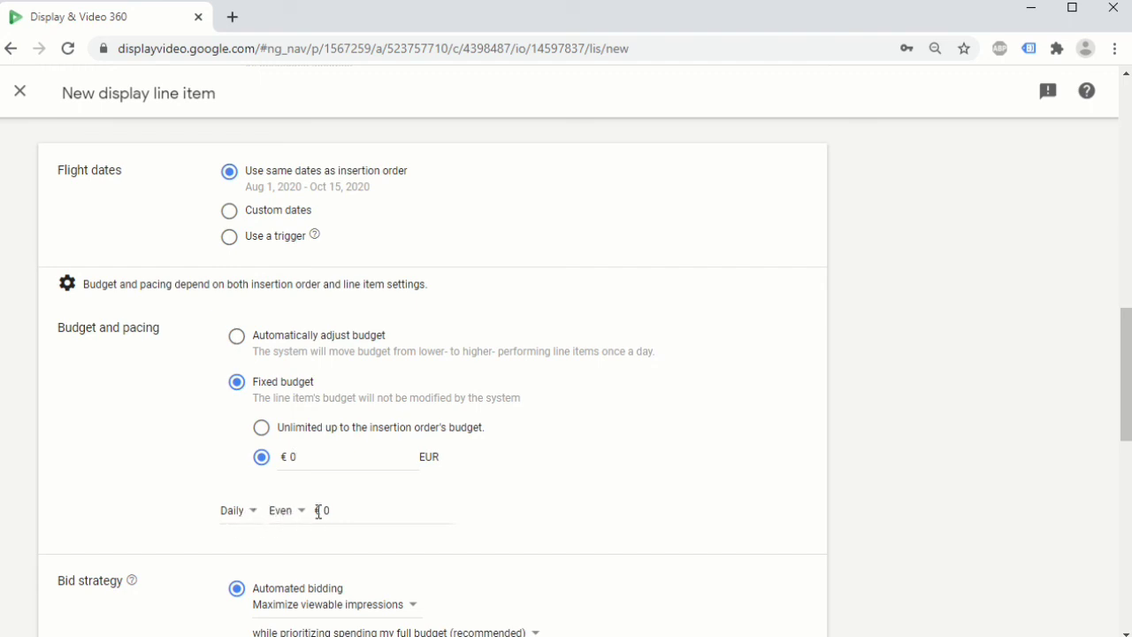
click(350, 511)
click(197, 461)
scroll(194, 460, down, 2)
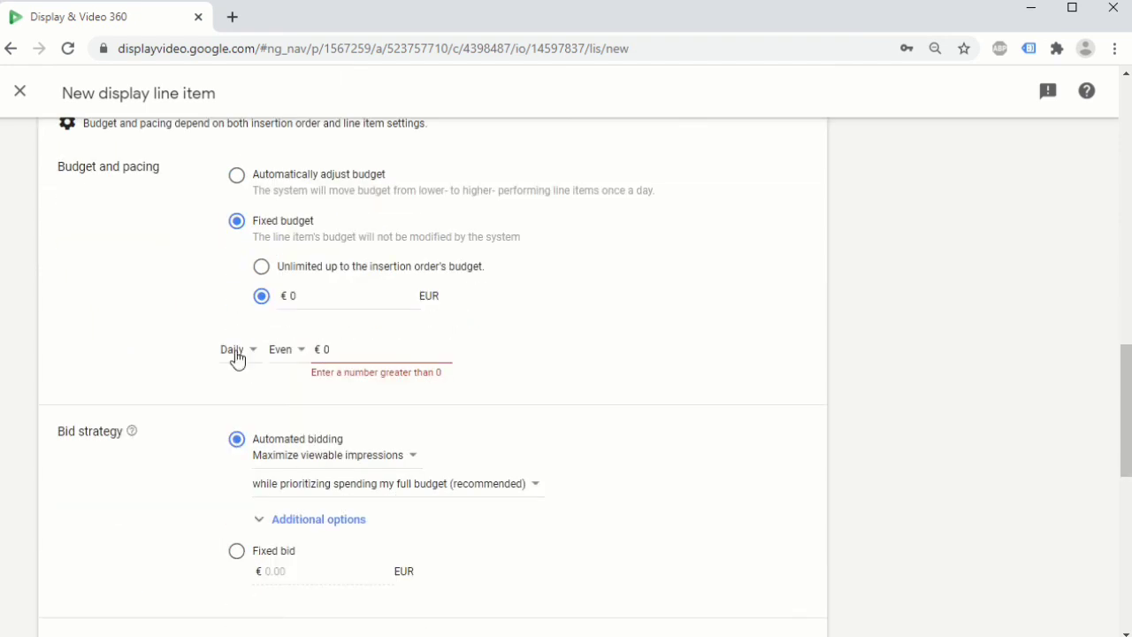
click(241, 180)
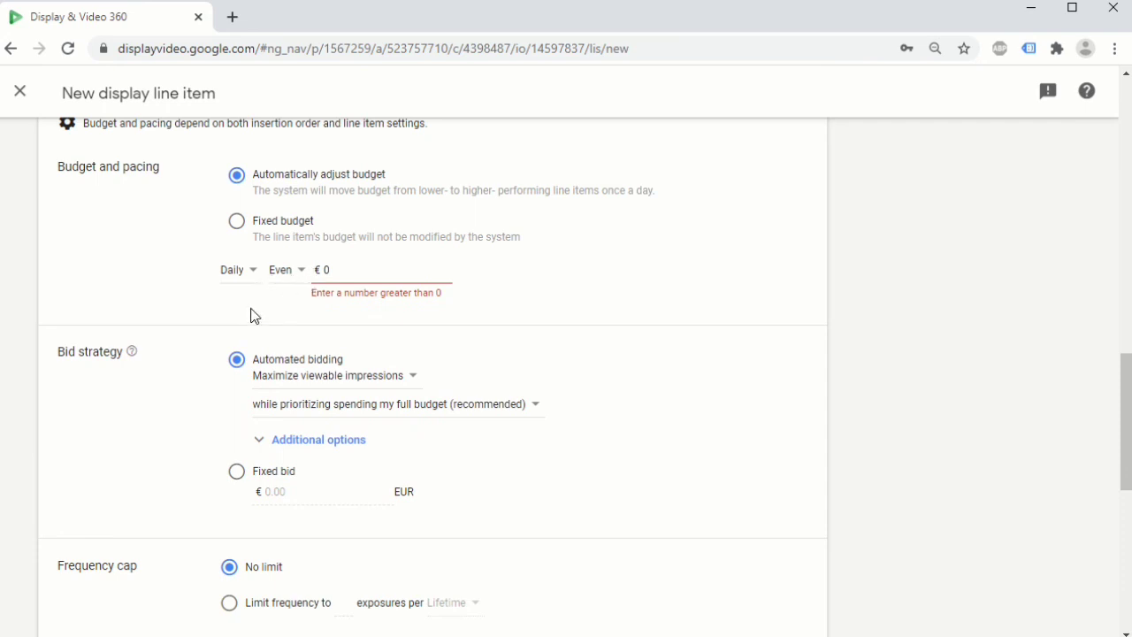
click(253, 276)
click(253, 287)
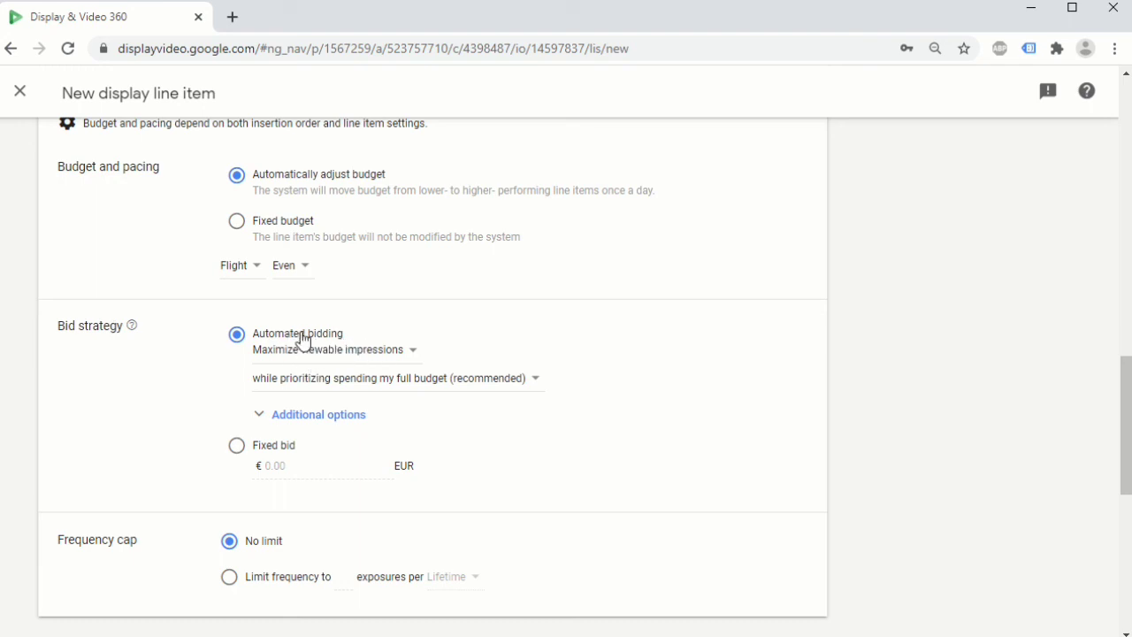
Check the automated bidding goals and the fixed bid option, then return the bid strategy to automated bidding
click(315, 358)
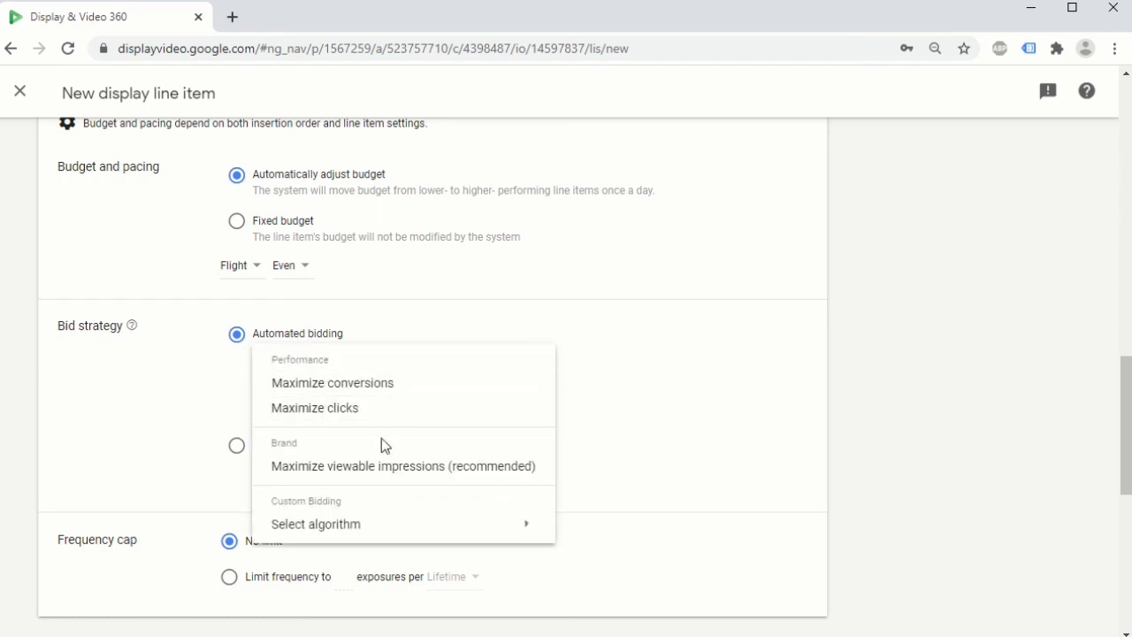
click(213, 392)
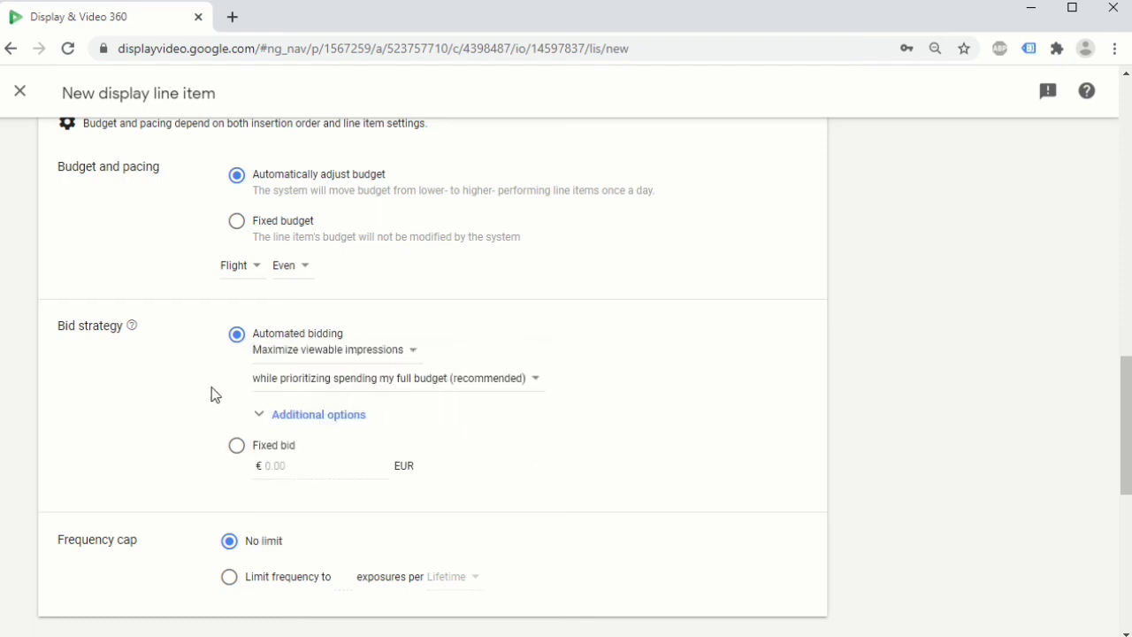
click(234, 446)
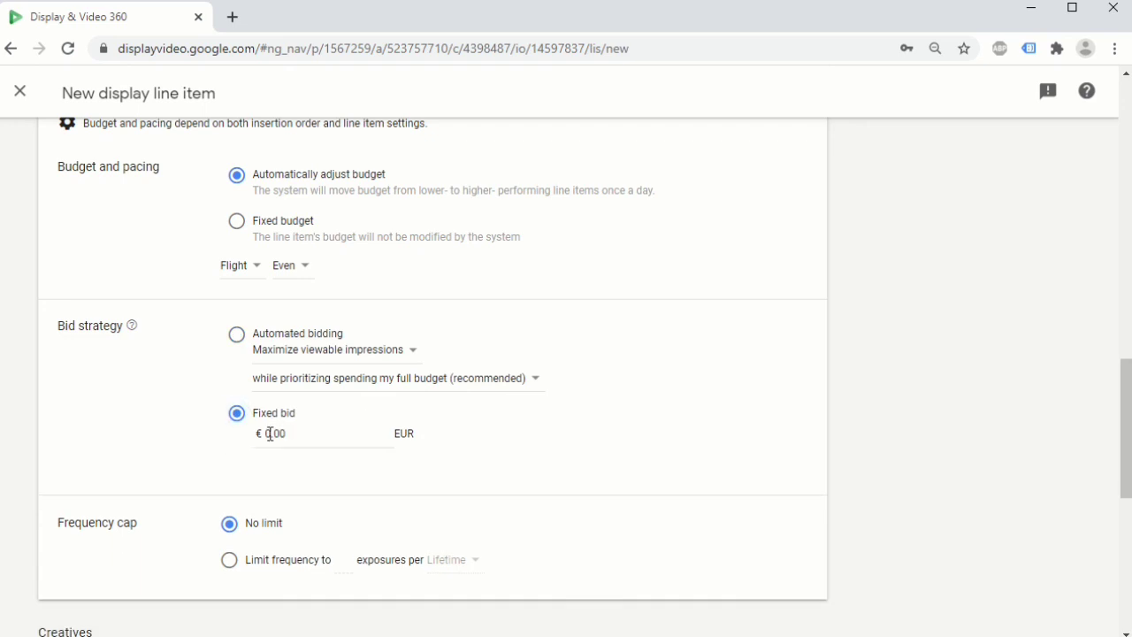
click(269, 434)
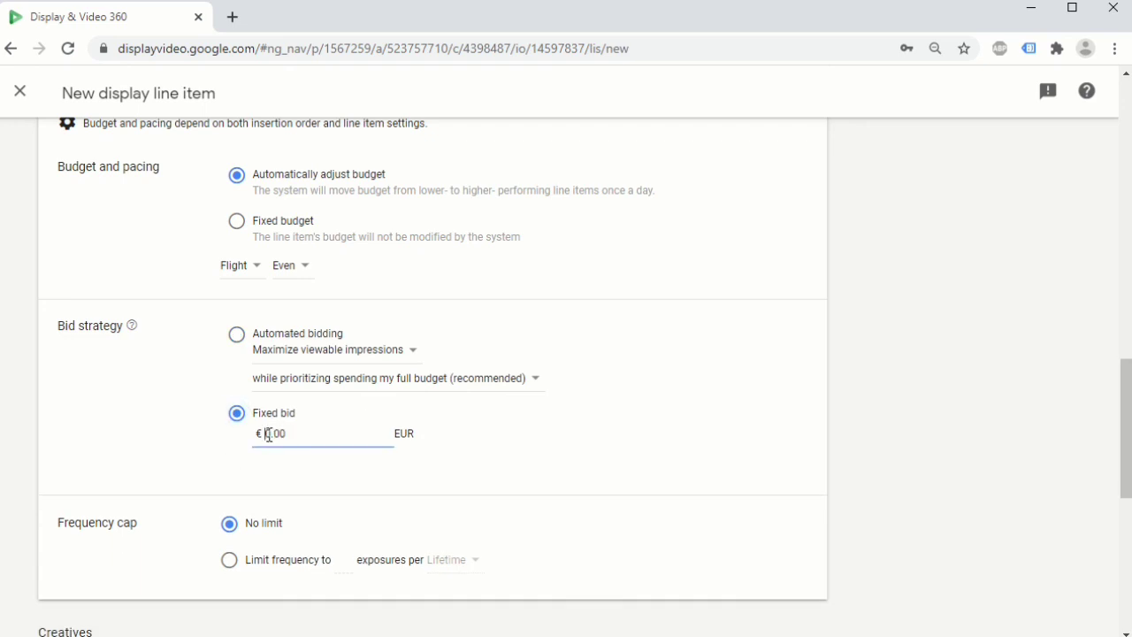
click(237, 338)
scroll(188, 501, down, 2)
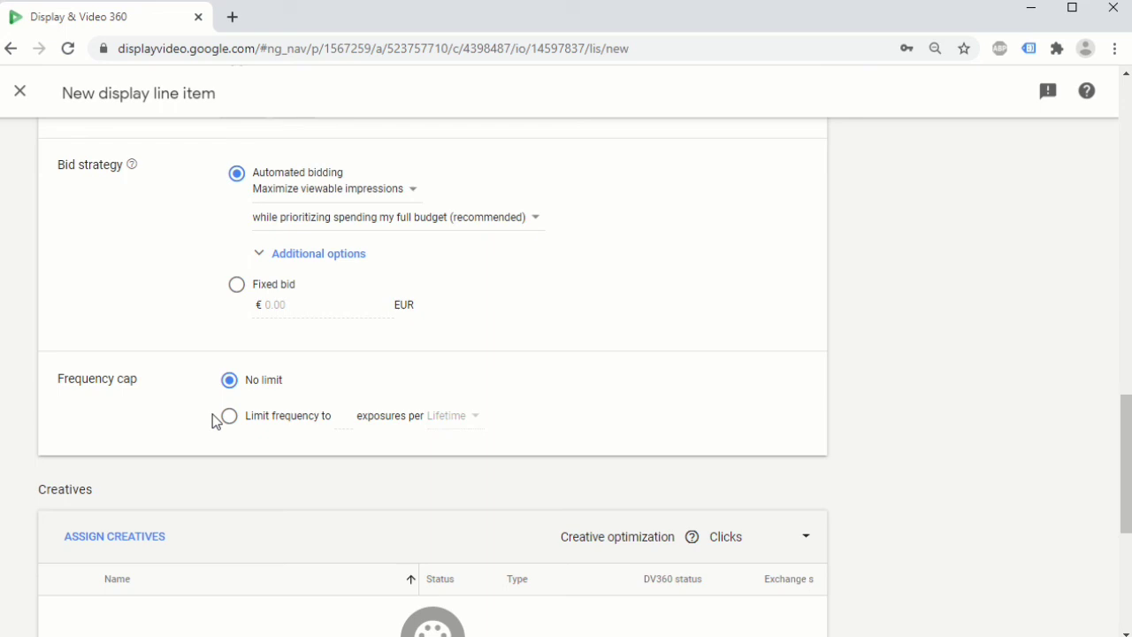
Review the line item's creative assignment and the conversion counting options without changing them
scroll(212, 420, down, 3)
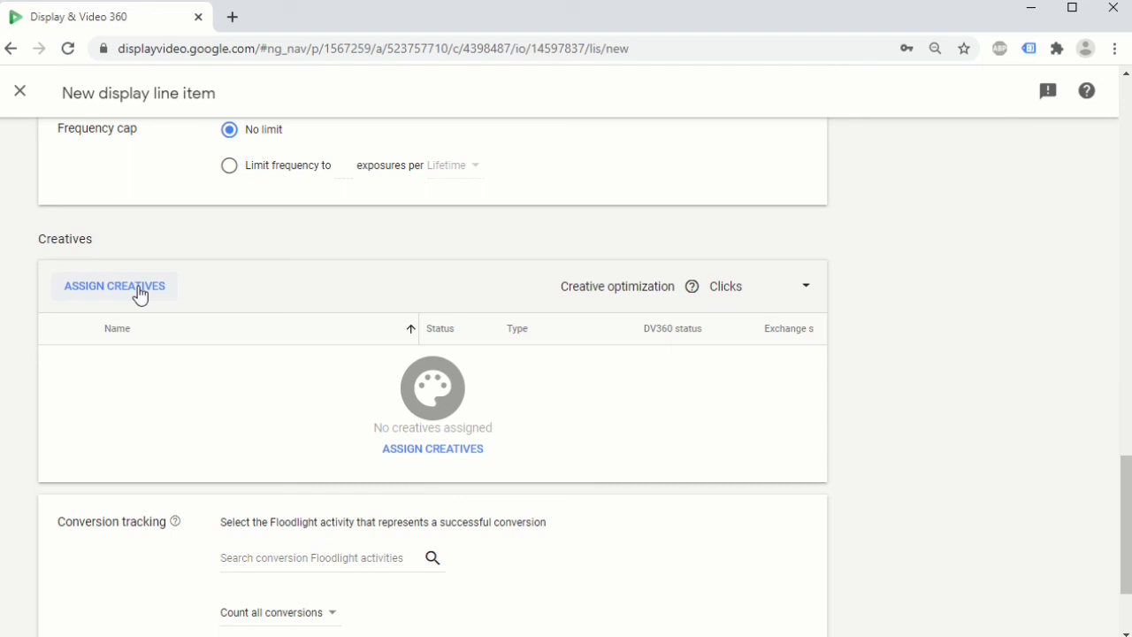
scroll(186, 347, down, 1)
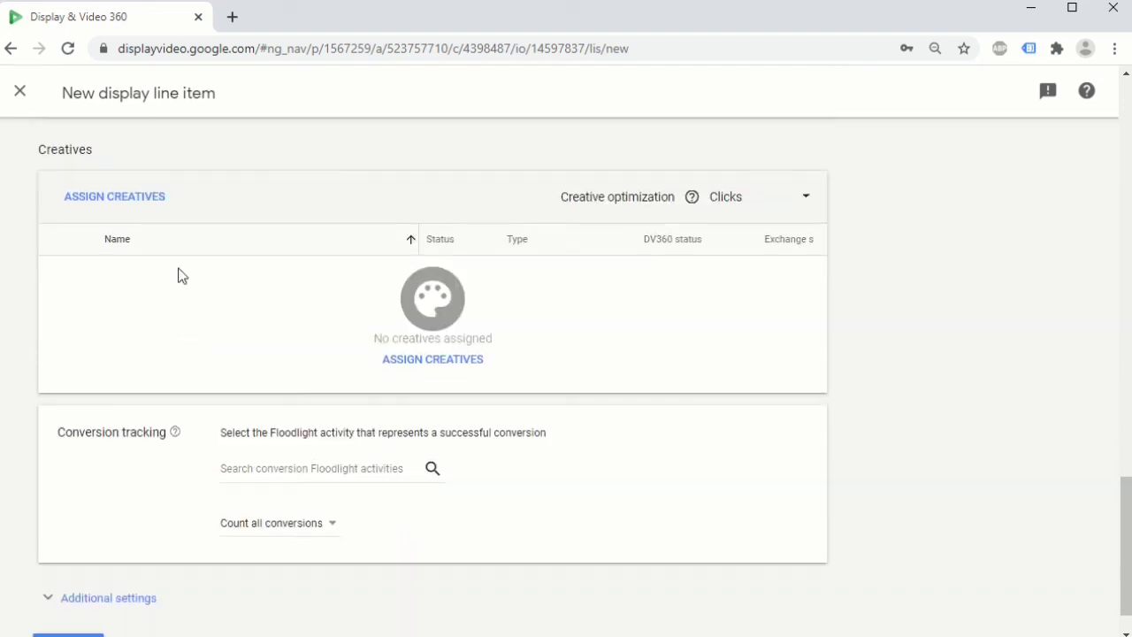
click(129, 194)
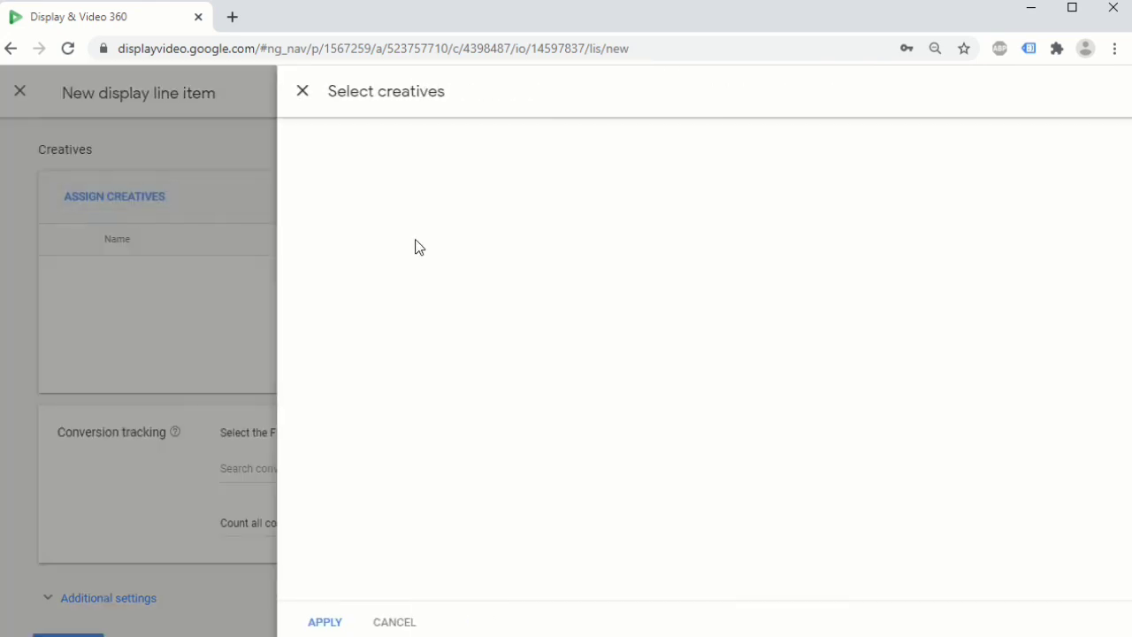
click(302, 92)
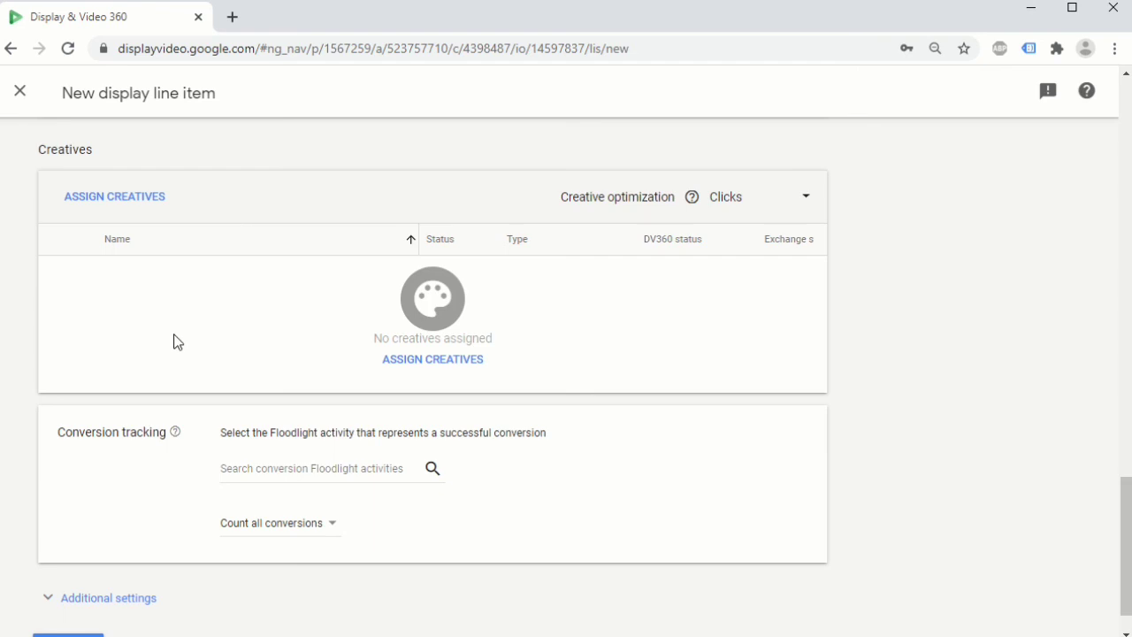
scroll(173, 342, down, 1)
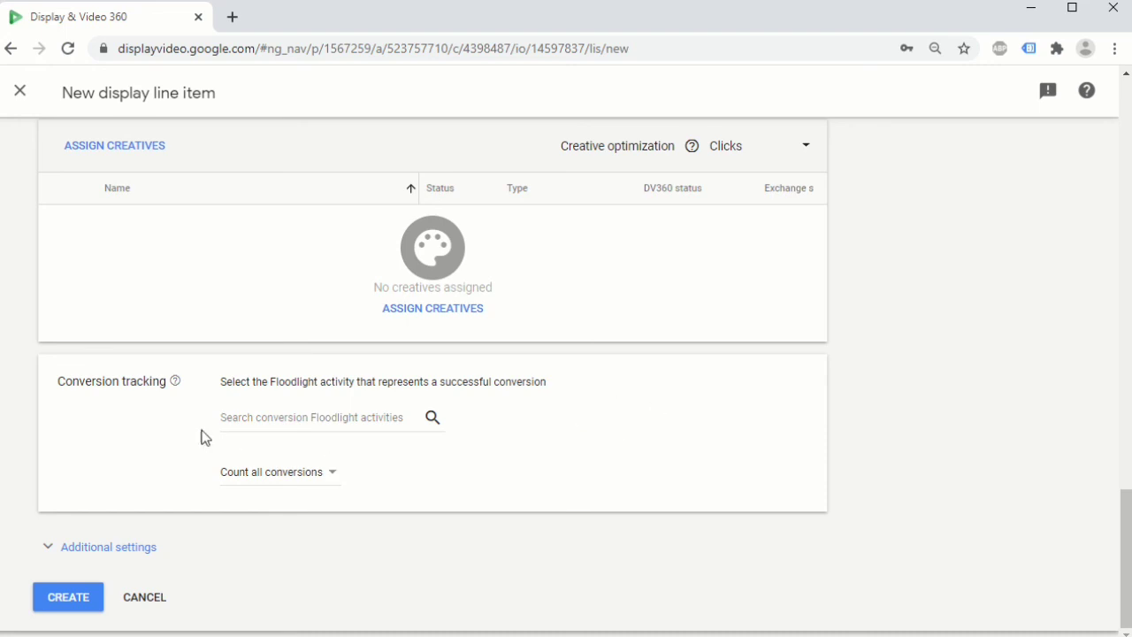
click(319, 485)
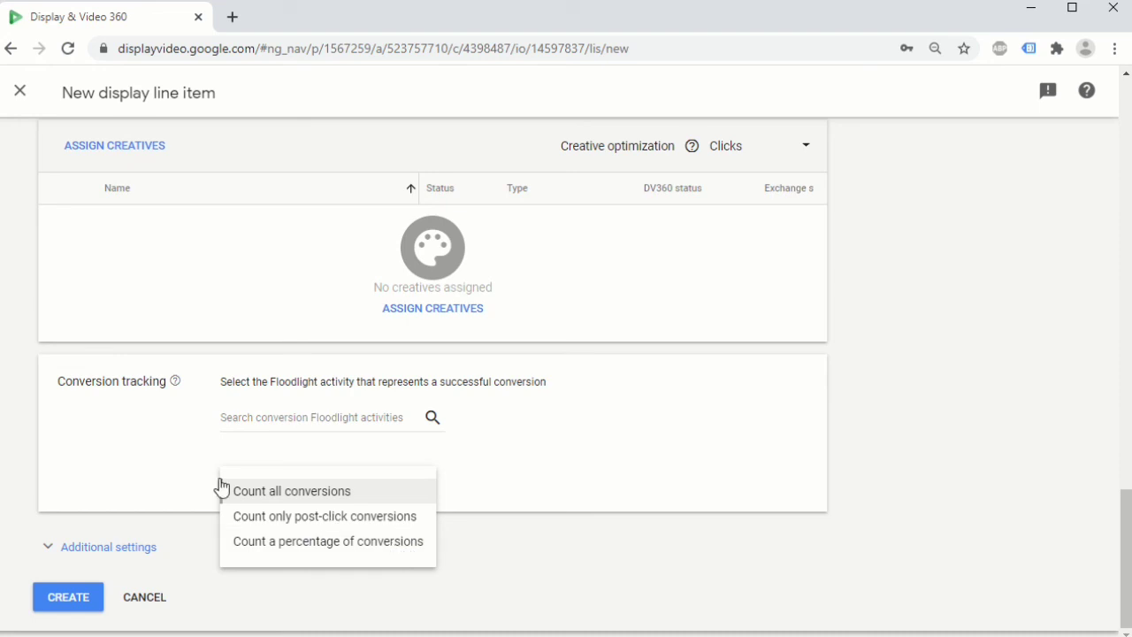
click(187, 458)
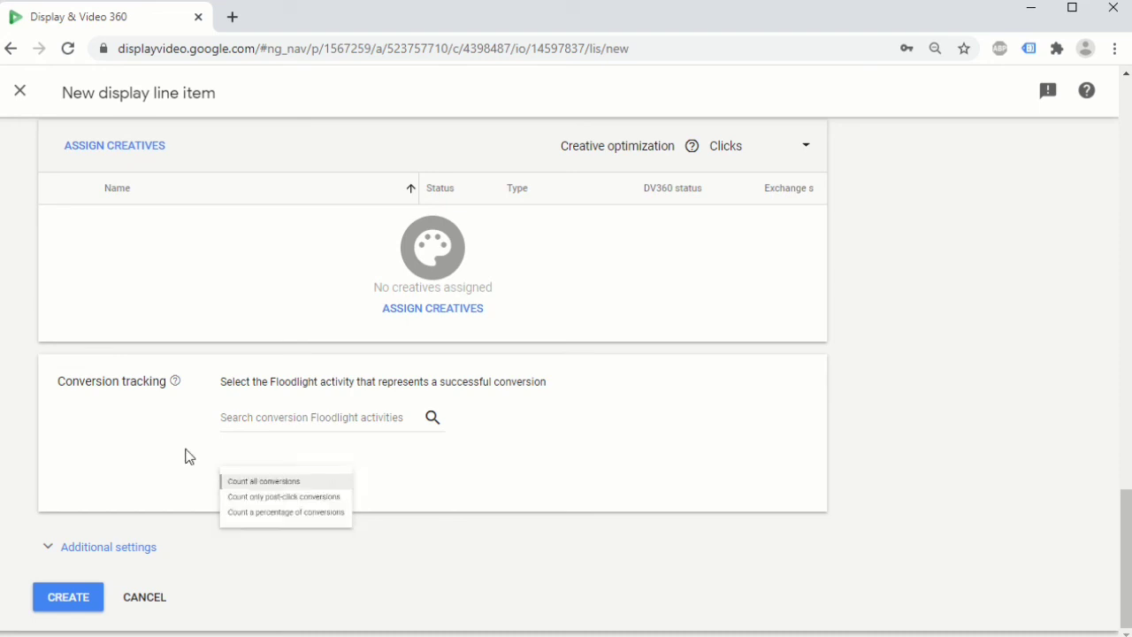
Create line item LI 1, dismiss both notices and check the line item list of IO 1
click(82, 597)
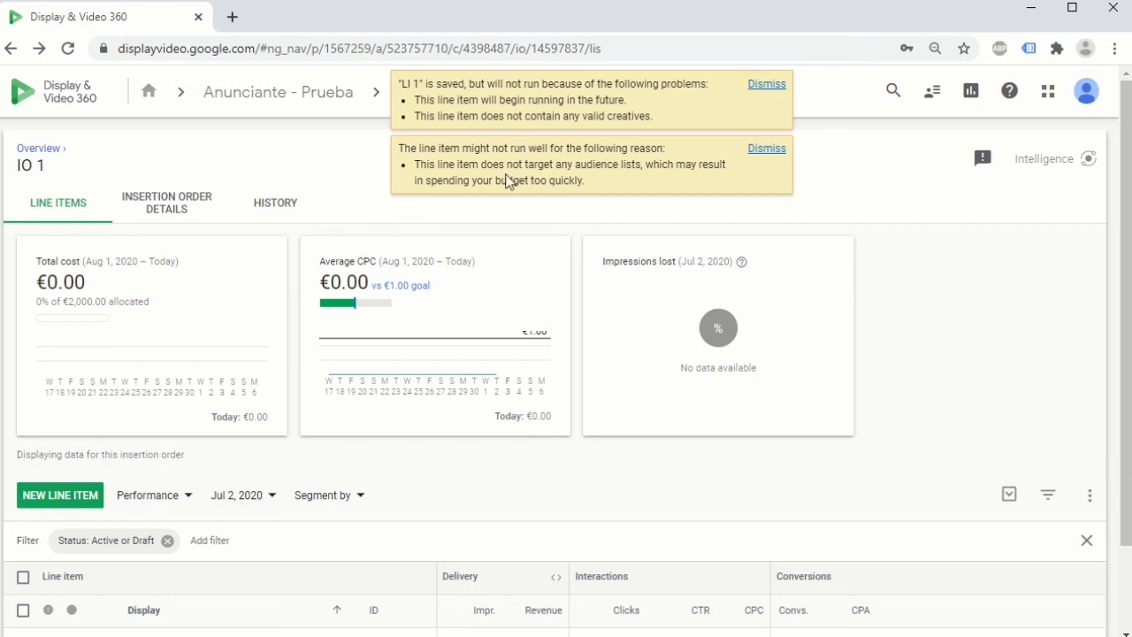
click(758, 151)
click(753, 85)
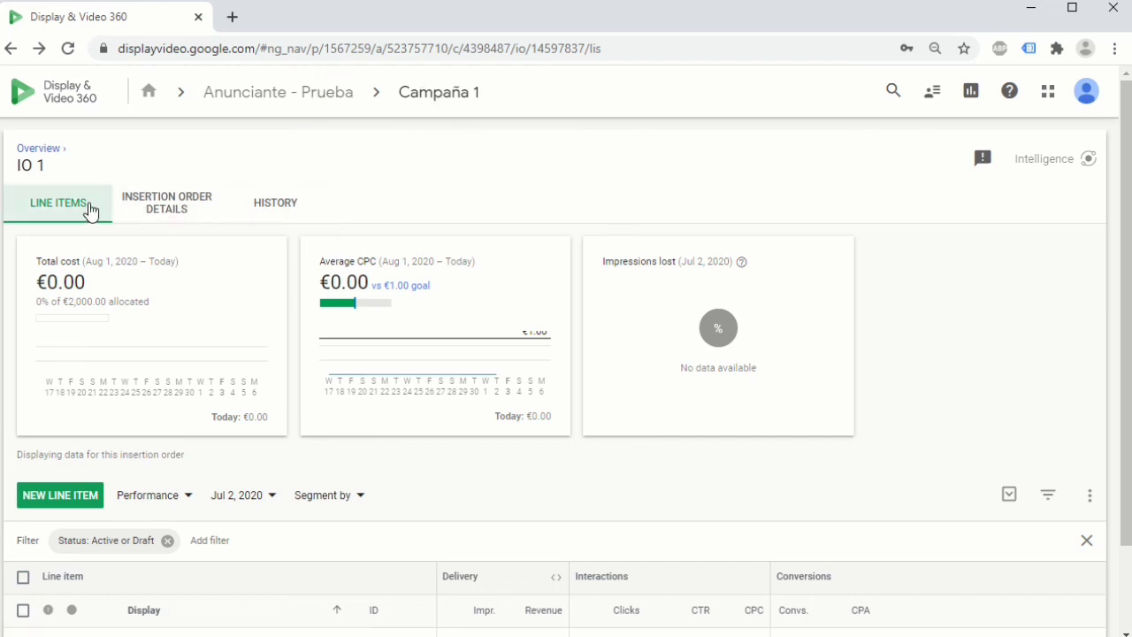
scroll(247, 393, down, 1)
scroll(360, 351, down, 1)
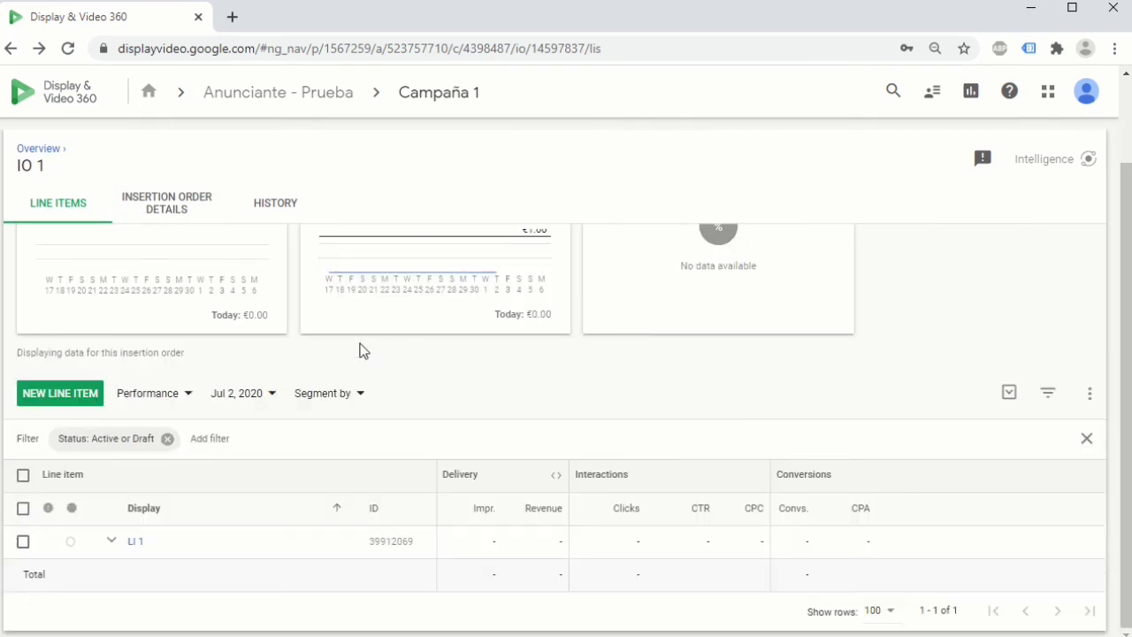
scroll(381, 332, up, 2)
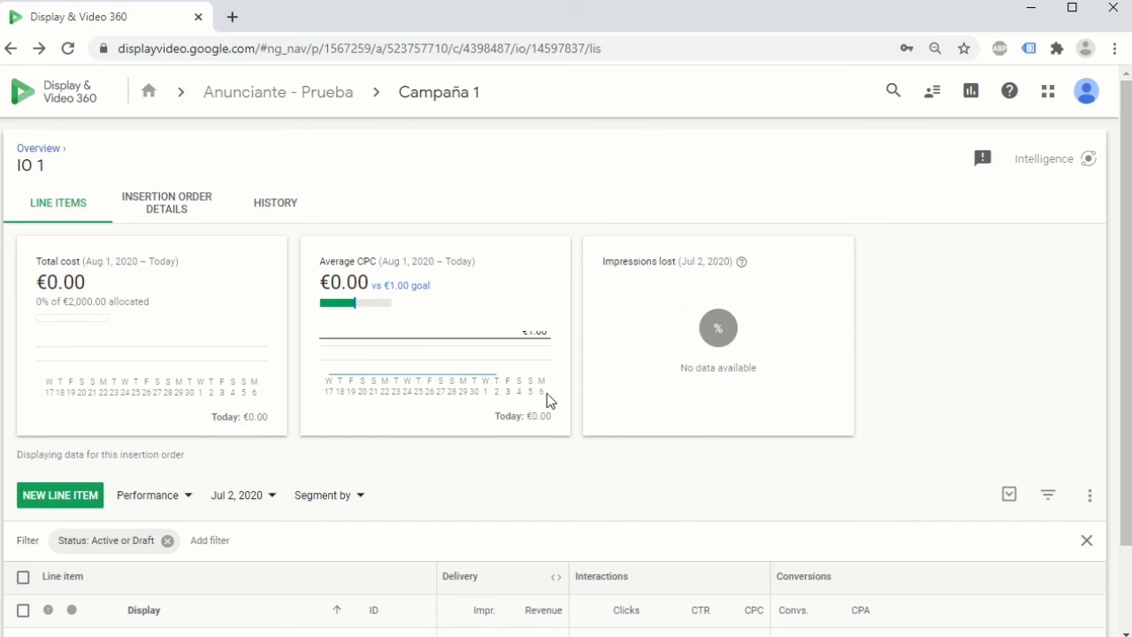
scroll(521, 414, down, 2)
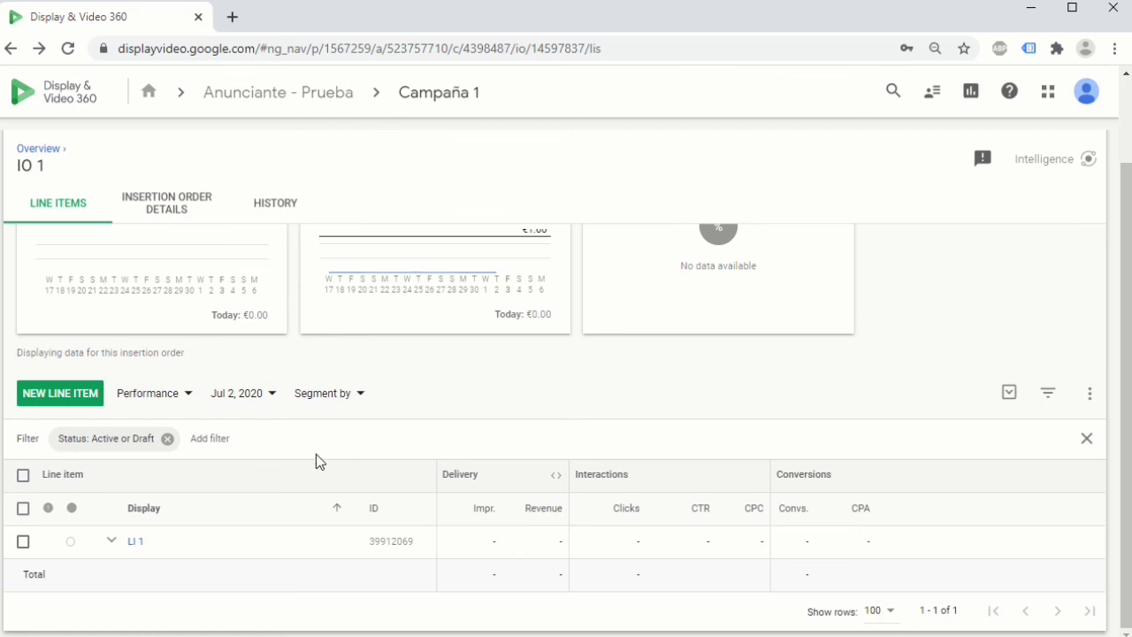
Return to the Campaña 1 overview, clear the entity type and status filters and expand IO 1 to its line items
click(51, 151)
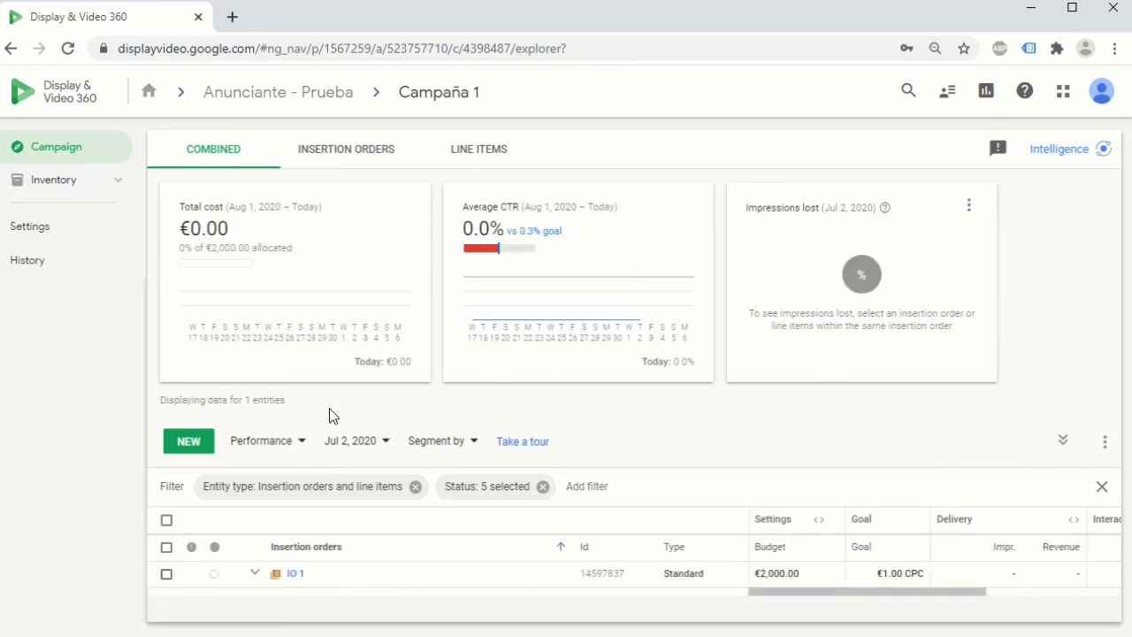
click(415, 486)
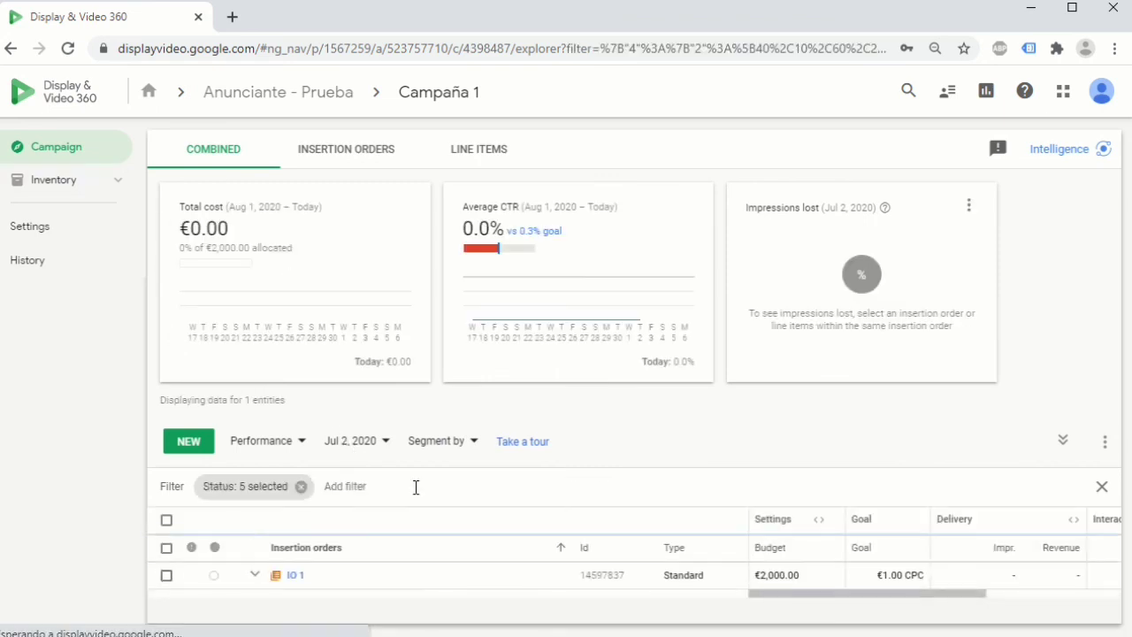
click(301, 486)
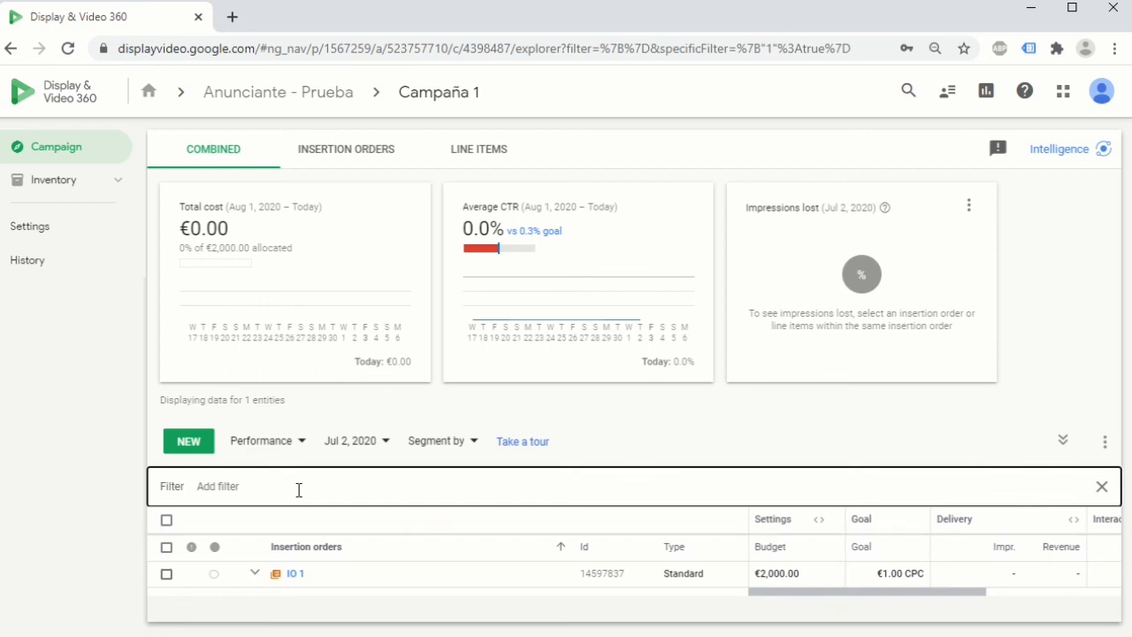
click(256, 575)
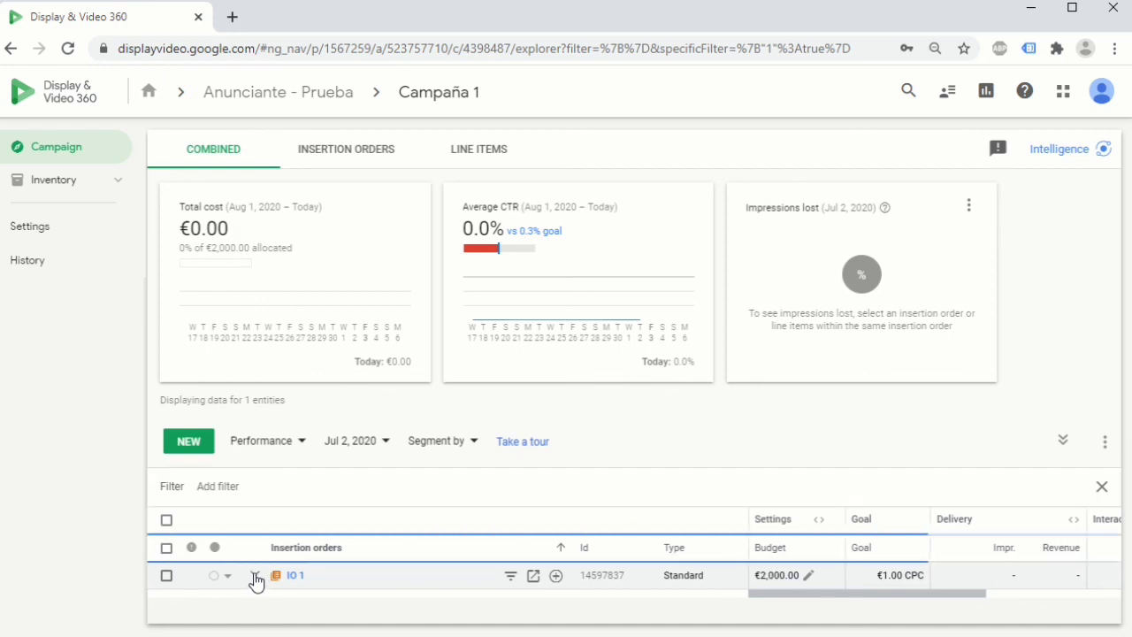
scroll(257, 581, down, 1)
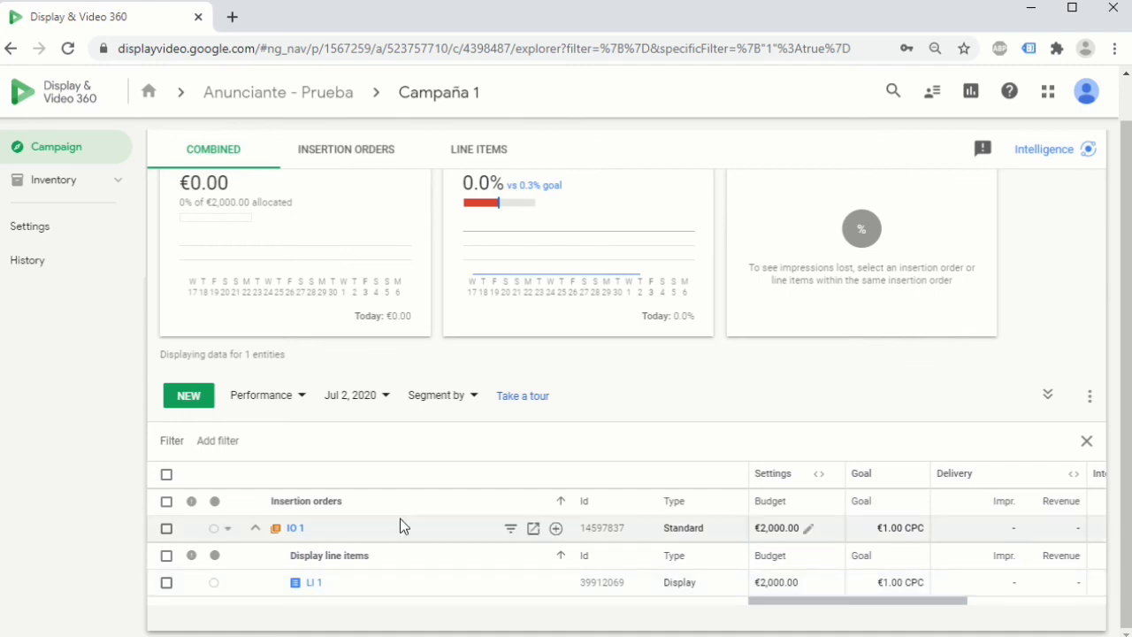
drag(809, 611, 371, 431)
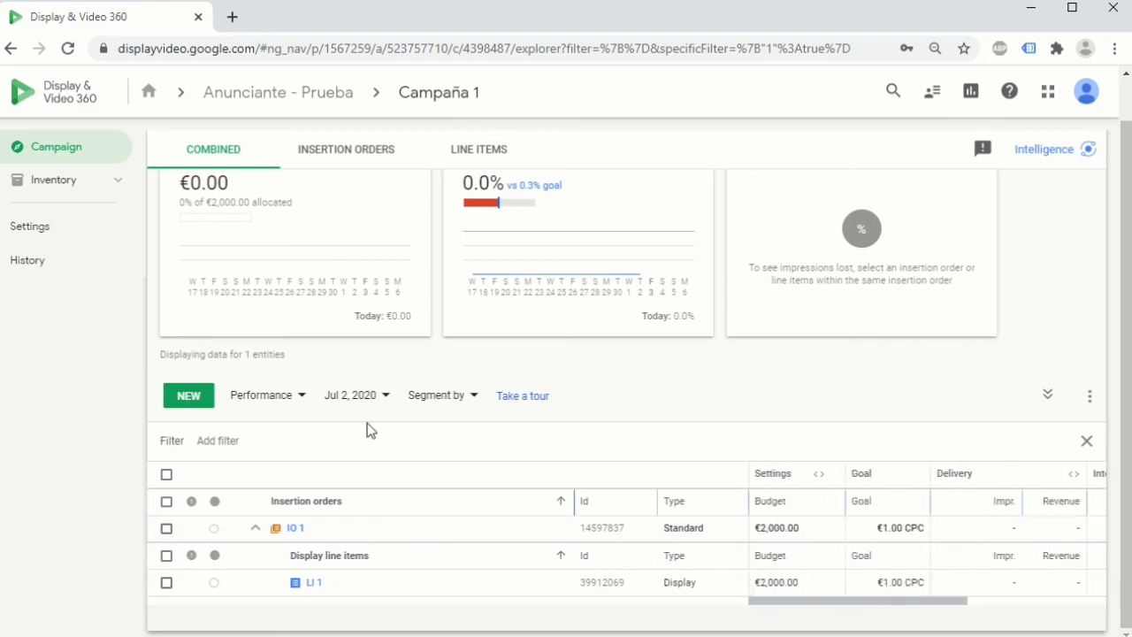
Start a custom view from the current Performance view and exclude the CPA and Goal columns
click(297, 398)
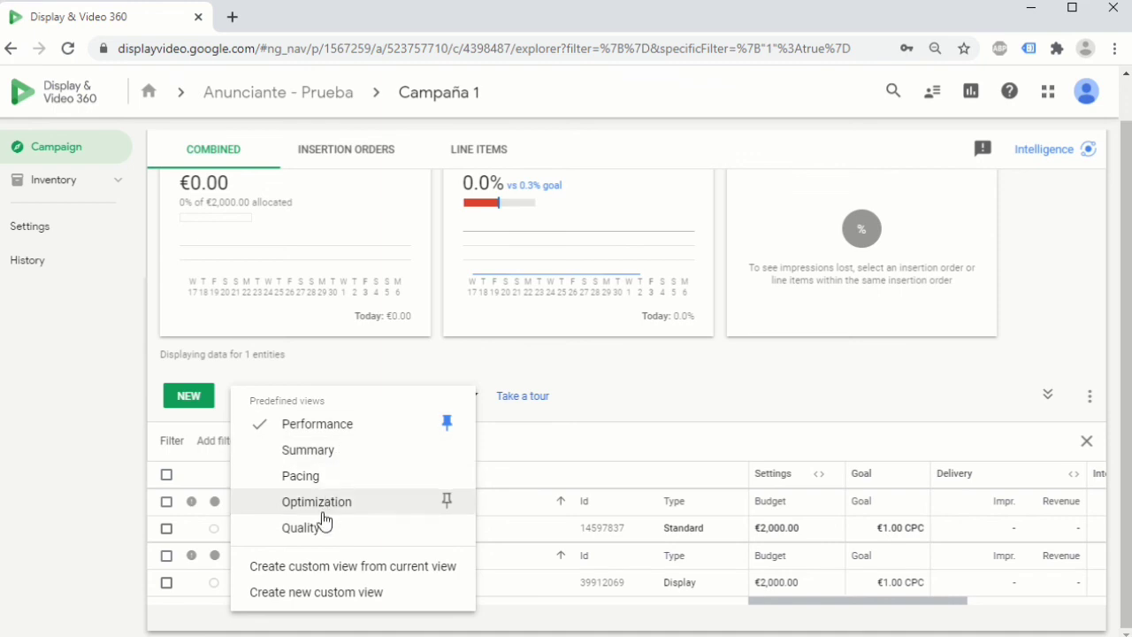
click(305, 573)
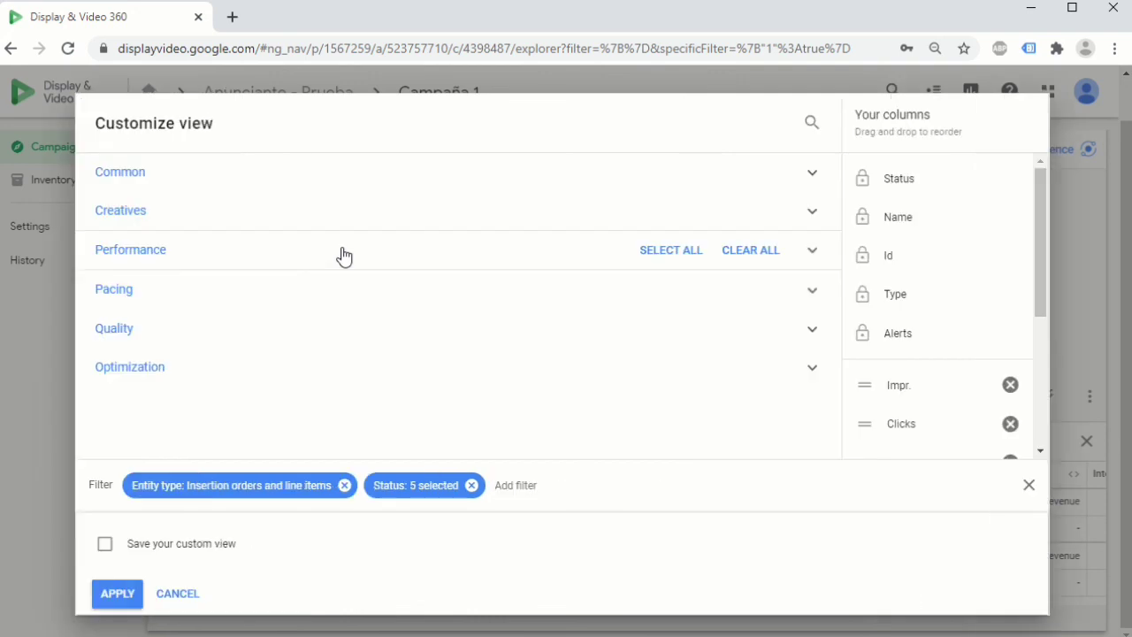
click(344, 254)
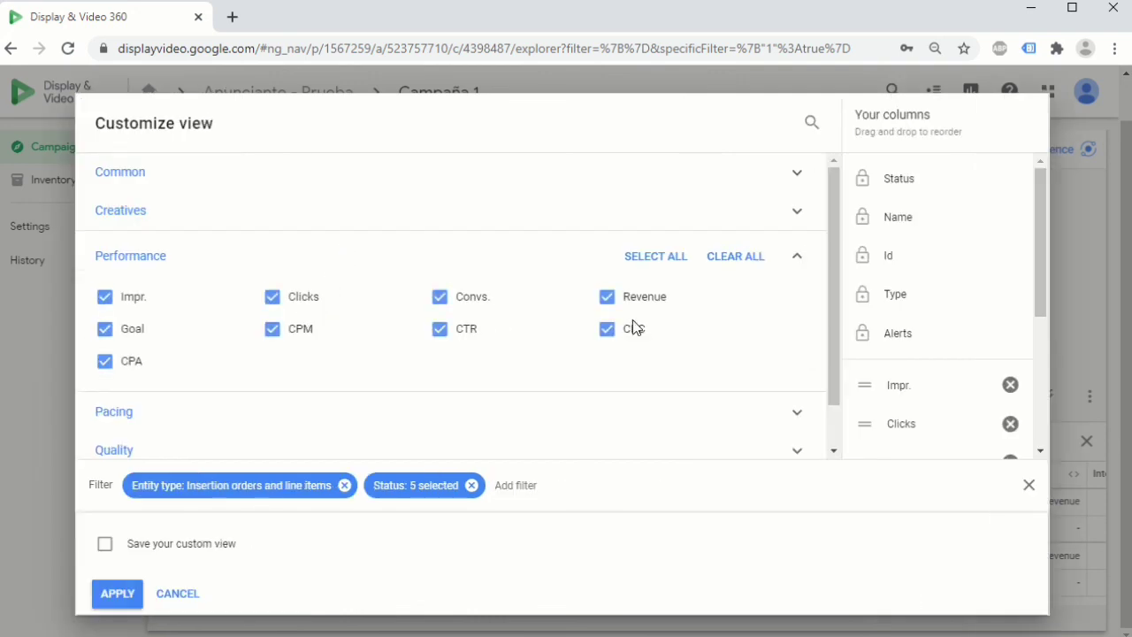
click(106, 363)
click(107, 330)
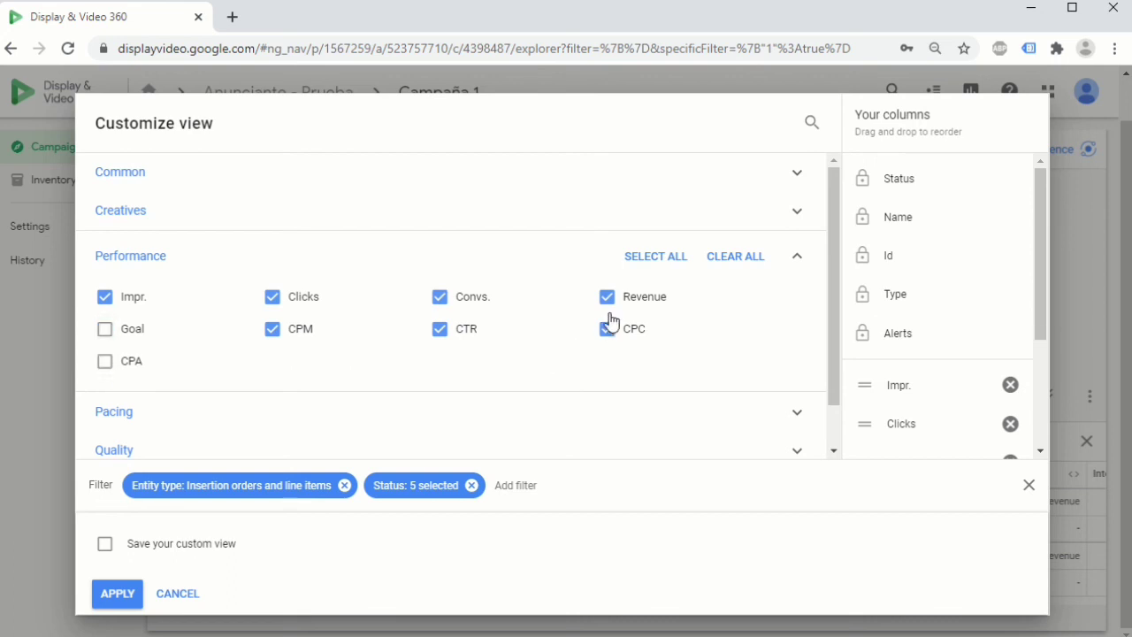
Add the Budget Remaining pacing column to the custom view and apply it to the campaign table
click(237, 417)
scroll(235, 416, down, 1)
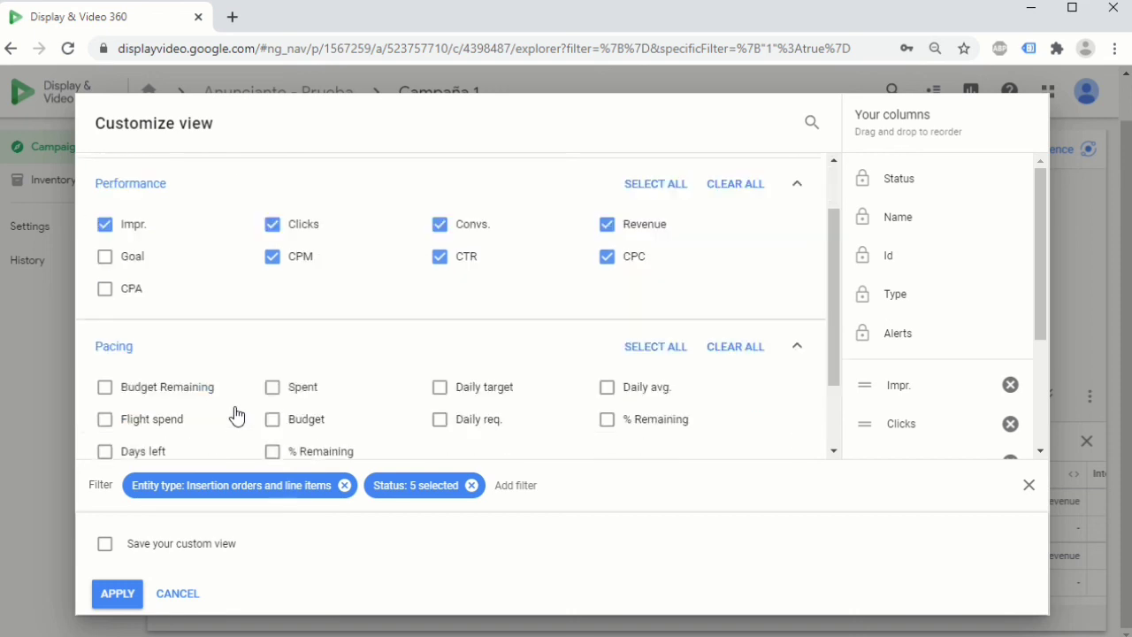
click(187, 376)
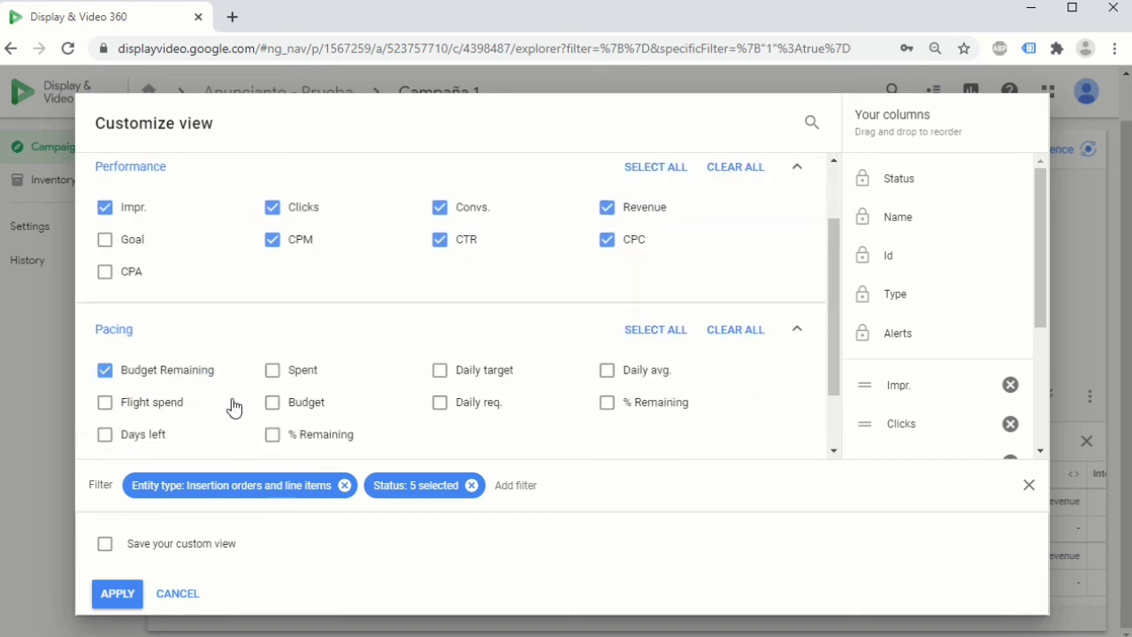
click(107, 596)
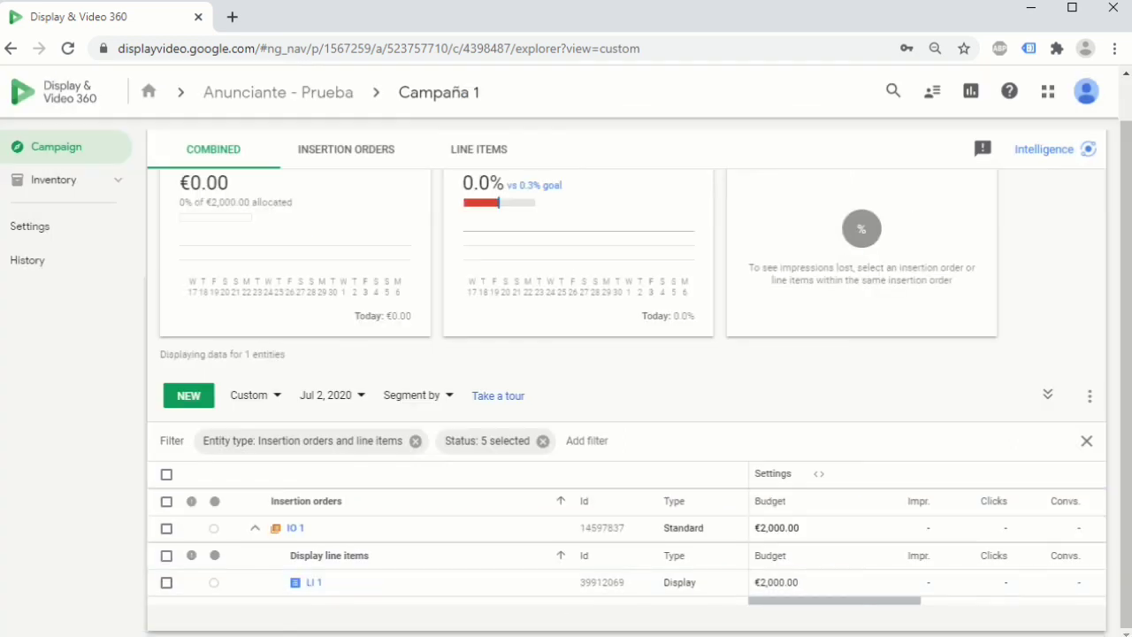
mouse_move(766, 604)
mouse_down()
mouse_move(861, 602)
mouse_move(998, 621)
mouse_move(761, 602)
mouse_up()
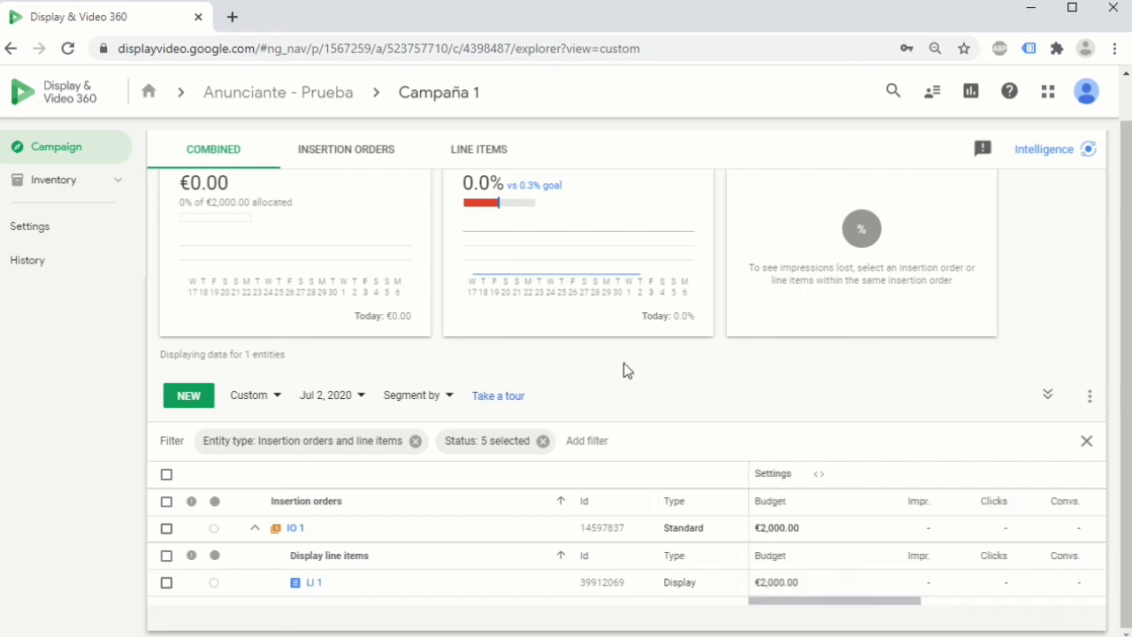